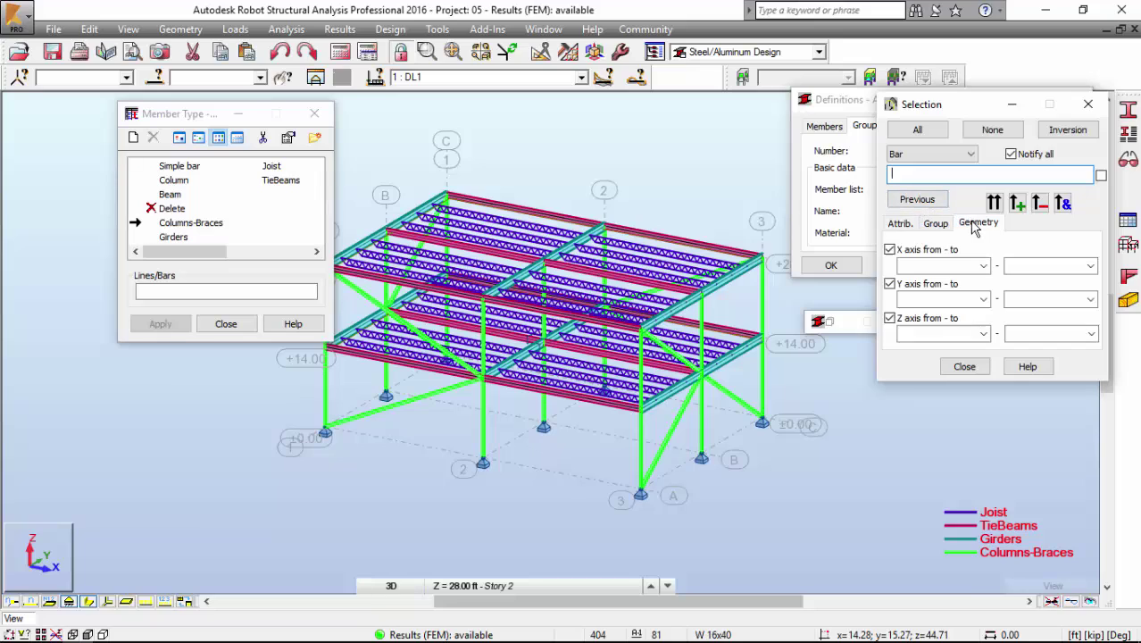
# Step: Select all bars lying at the roof level by limiting the Z axis range to 28 - 28
pyautogui.click(945, 336)
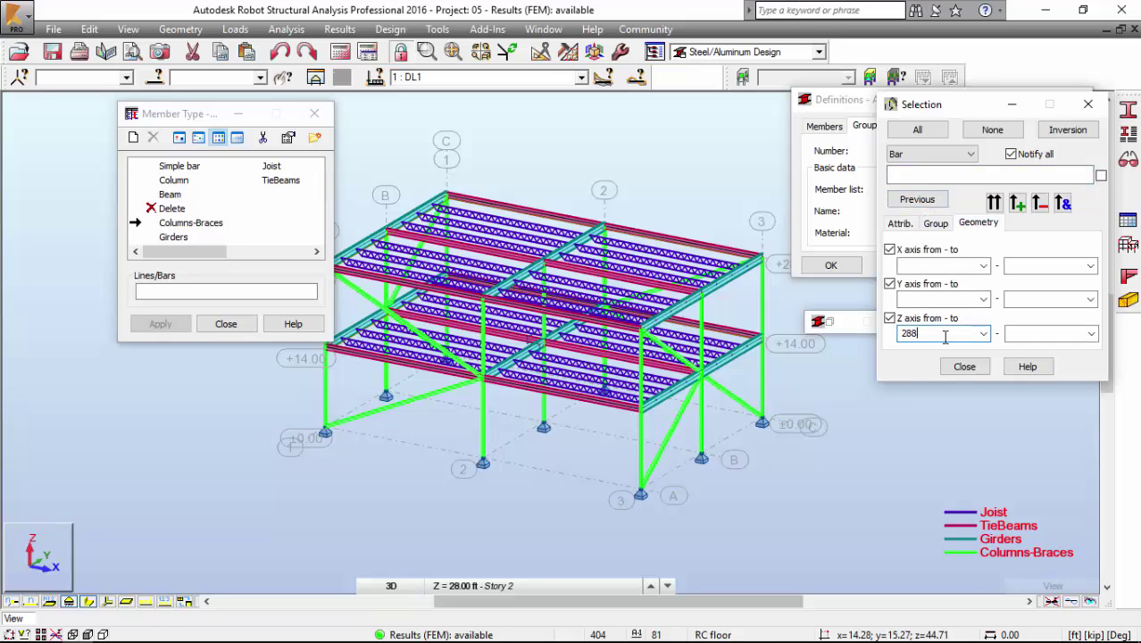
pyautogui.write('28')
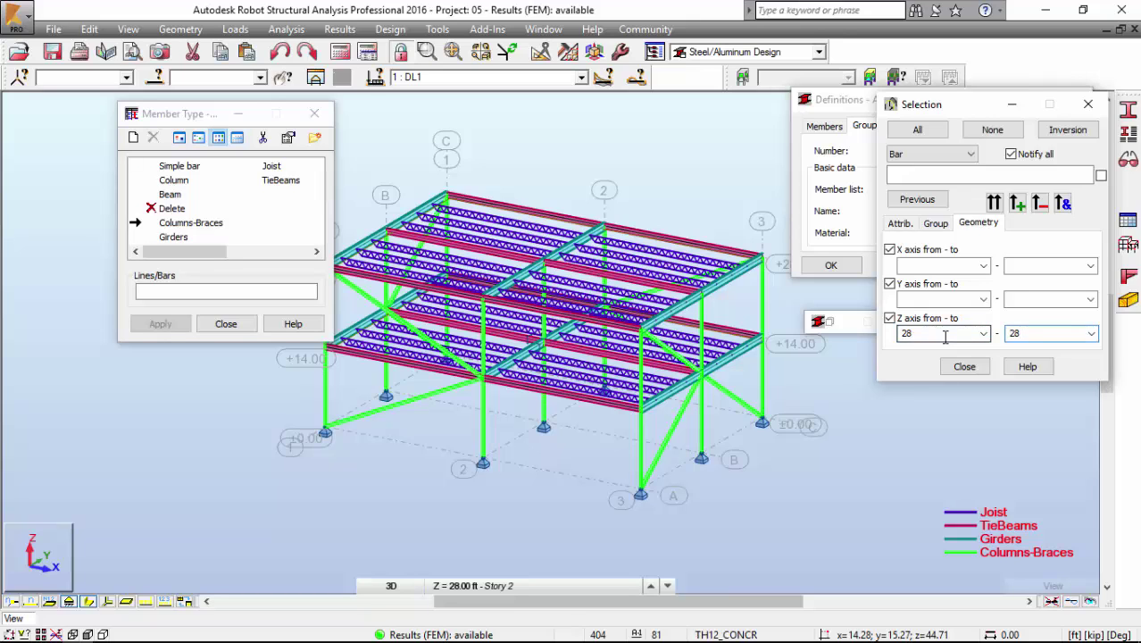
pyautogui.click(994, 204)
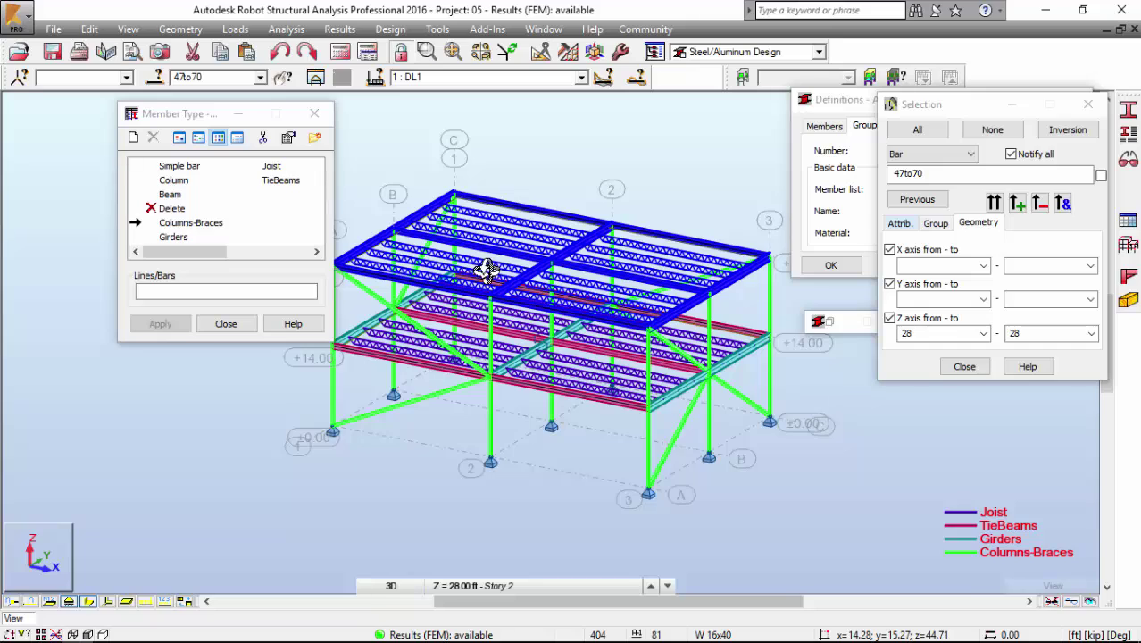
pyautogui.moveTo(484, 262)
pyautogui.keyDown('shift'); pyautogui.mouseDown(button='middle')
pyautogui.moveTo(521, 258)
pyautogui.moveTo(482, 251)
pyautogui.moveTo(487, 267)
pyautogui.mouseUp(button='middle'); pyautogui.keyUp('shift')
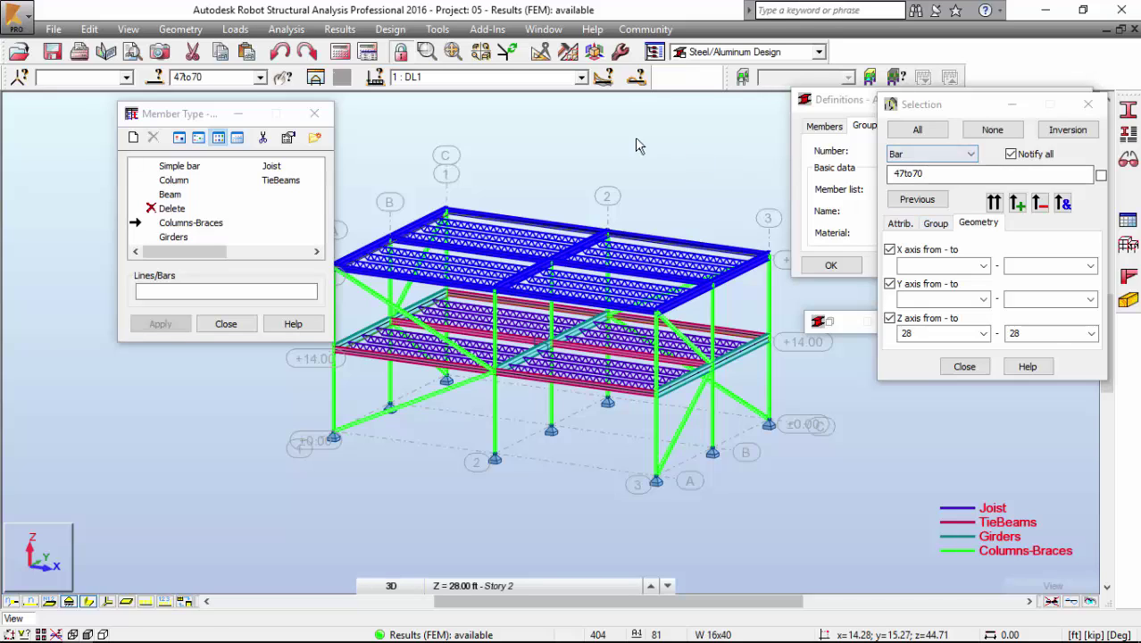
# Step: Narrow the roof-level bar selection to only those with the 14K1 section
pyautogui.click(902, 223)
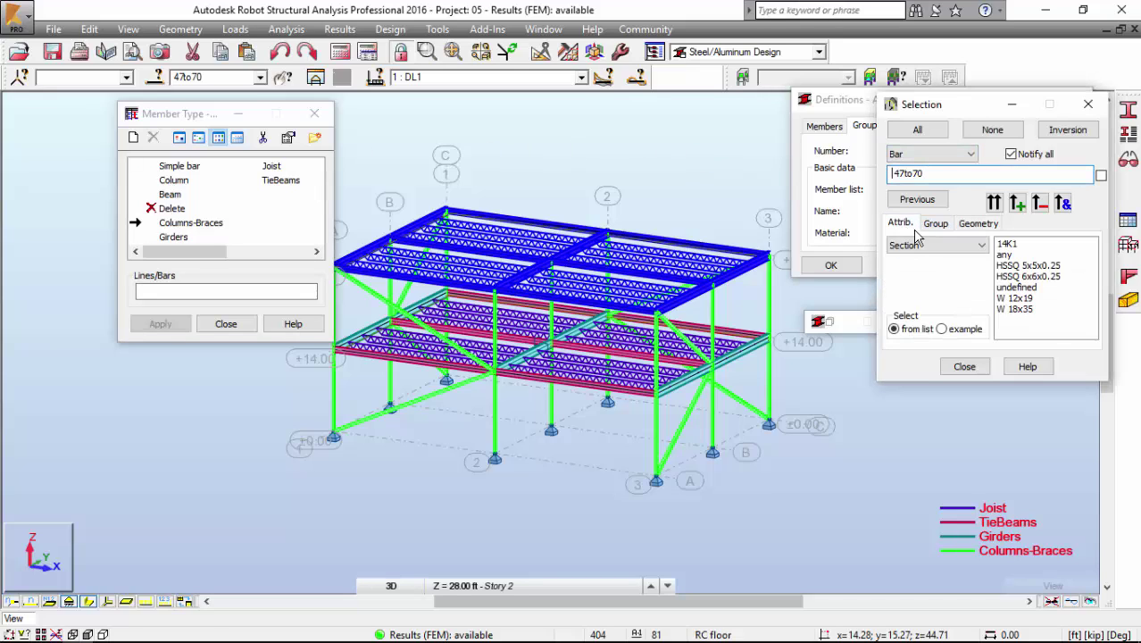
pyautogui.click(1013, 244)
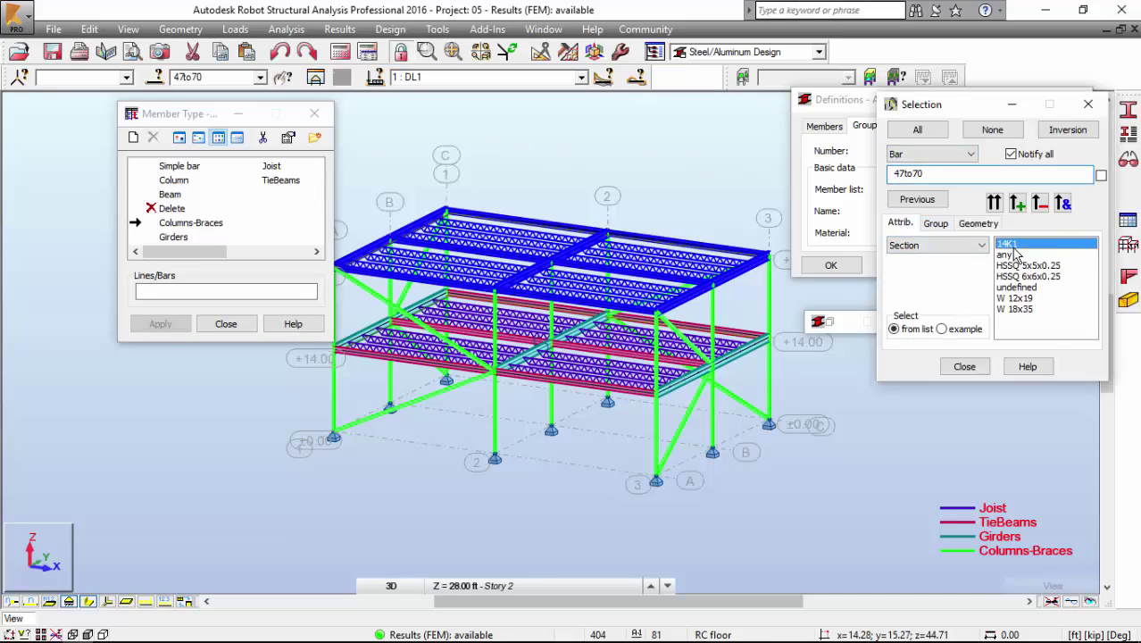
pyautogui.click(1062, 204)
pyautogui.scroll(2, 408, 266)
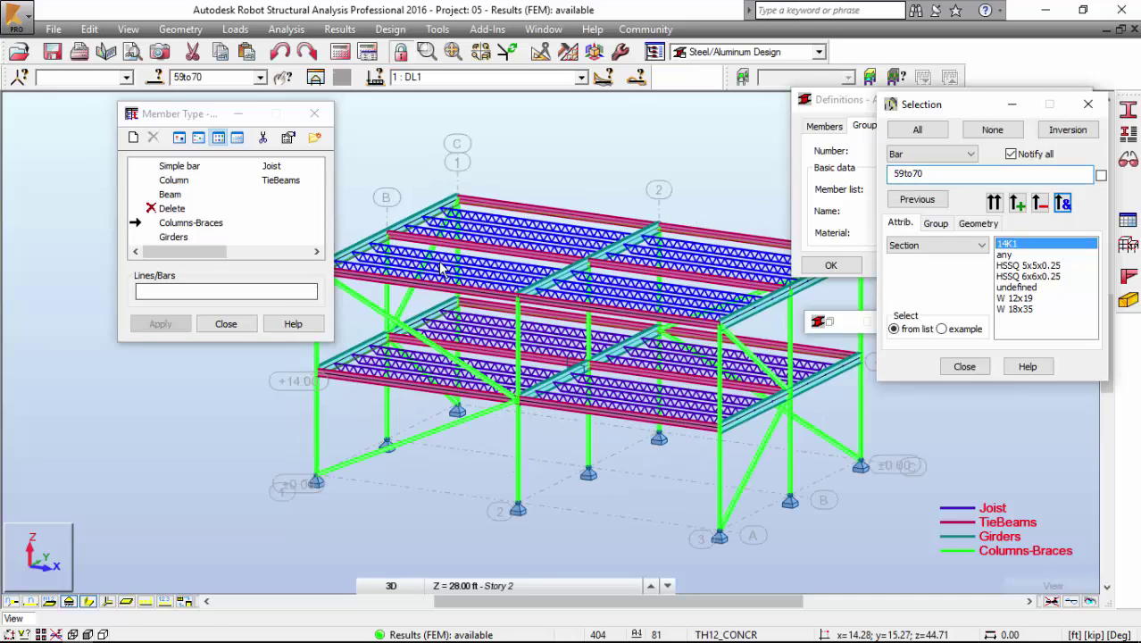
pyautogui.moveTo(509, 268); pyautogui.dragTo(493, 270, button='middle')
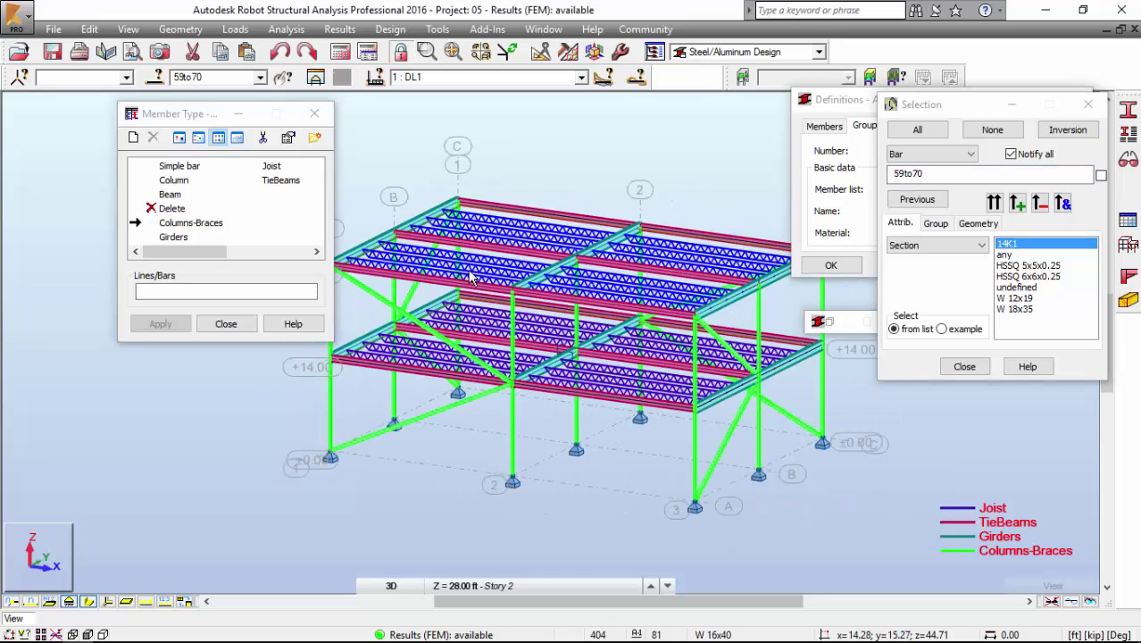
pyautogui.click(964, 366)
# Step: Copy the selected bar list 59to70 into the member list of group 1
pyautogui.click(212, 75)
pyautogui.hotkey('ctrl', 'c')
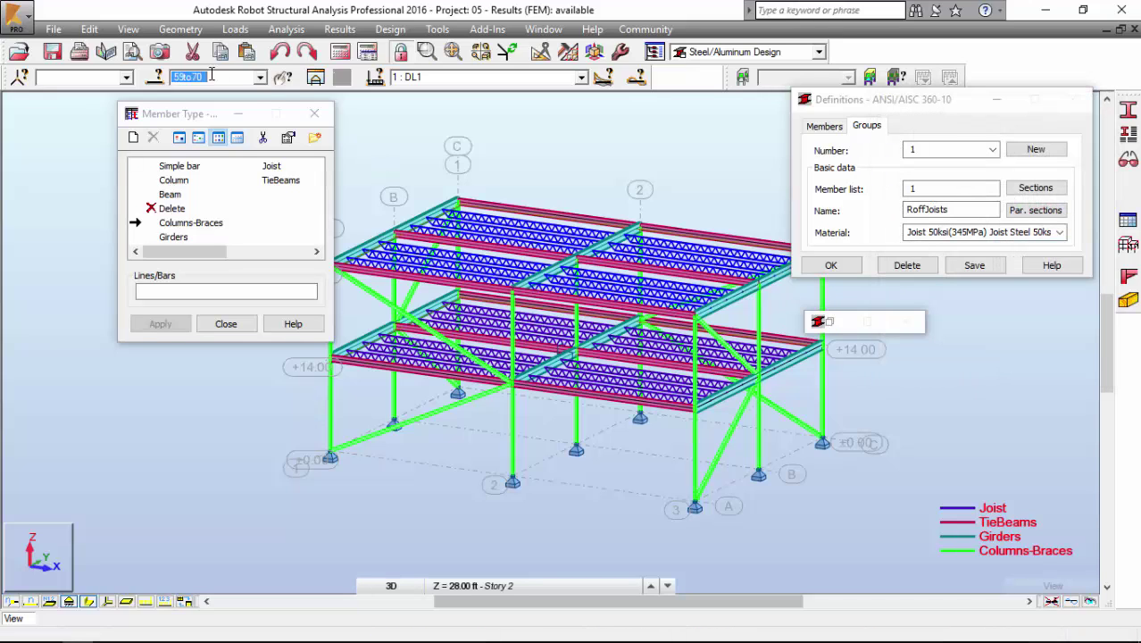
pyautogui.doubleClick(947, 189)
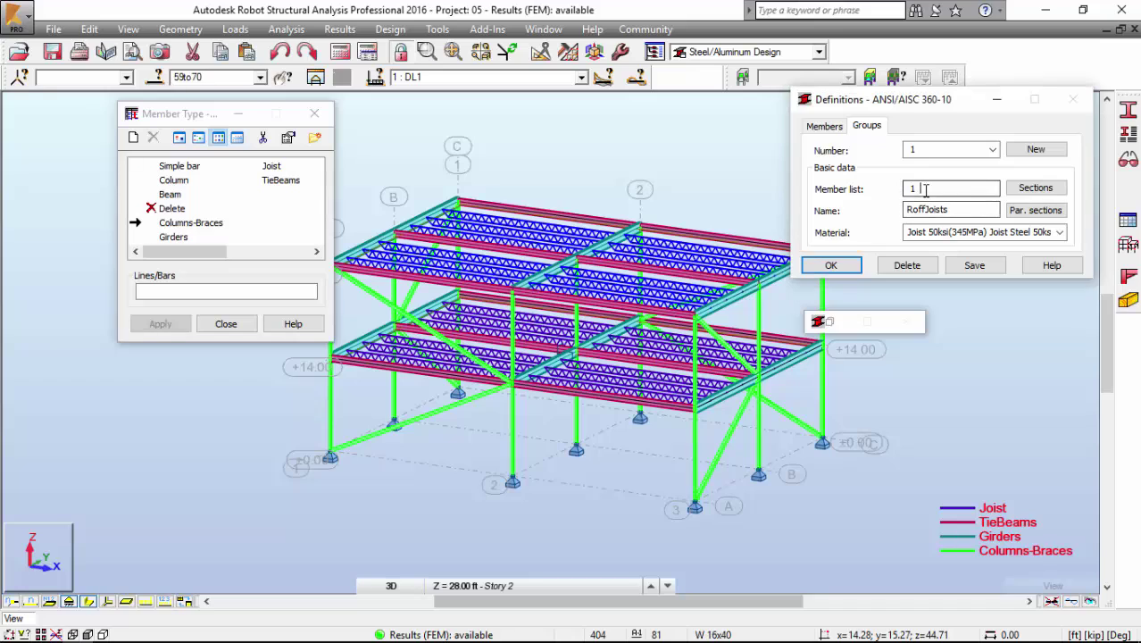
pyautogui.hotkey('ctrl', 'v')
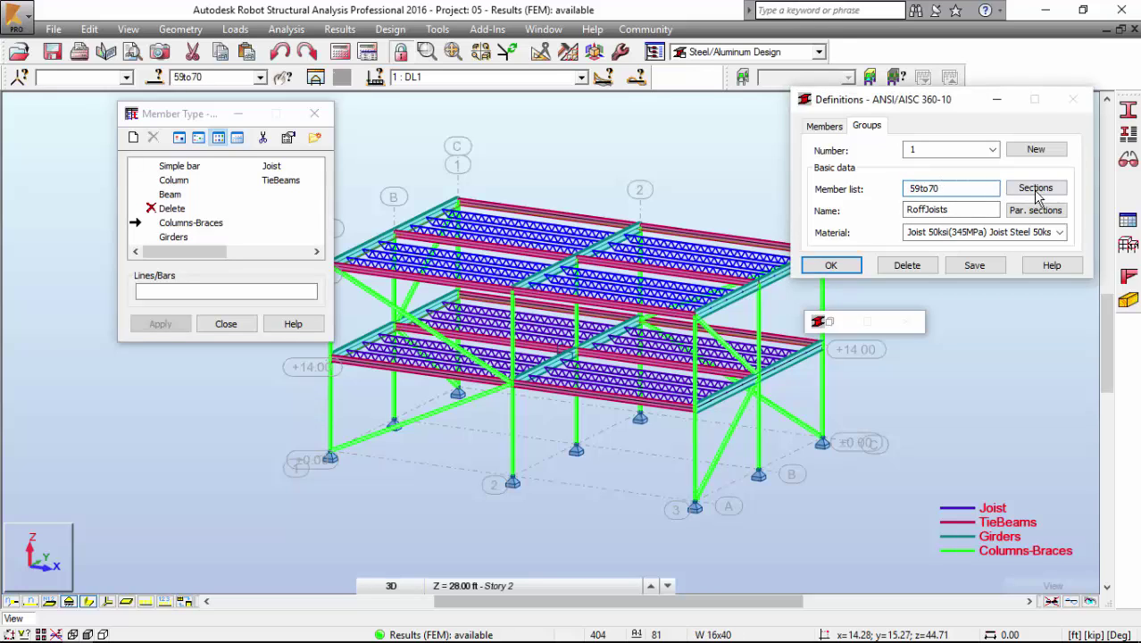
# Step: Assign the whole K section family from the SJI Joists database to group 1 and save the group
pyautogui.click(1036, 187)
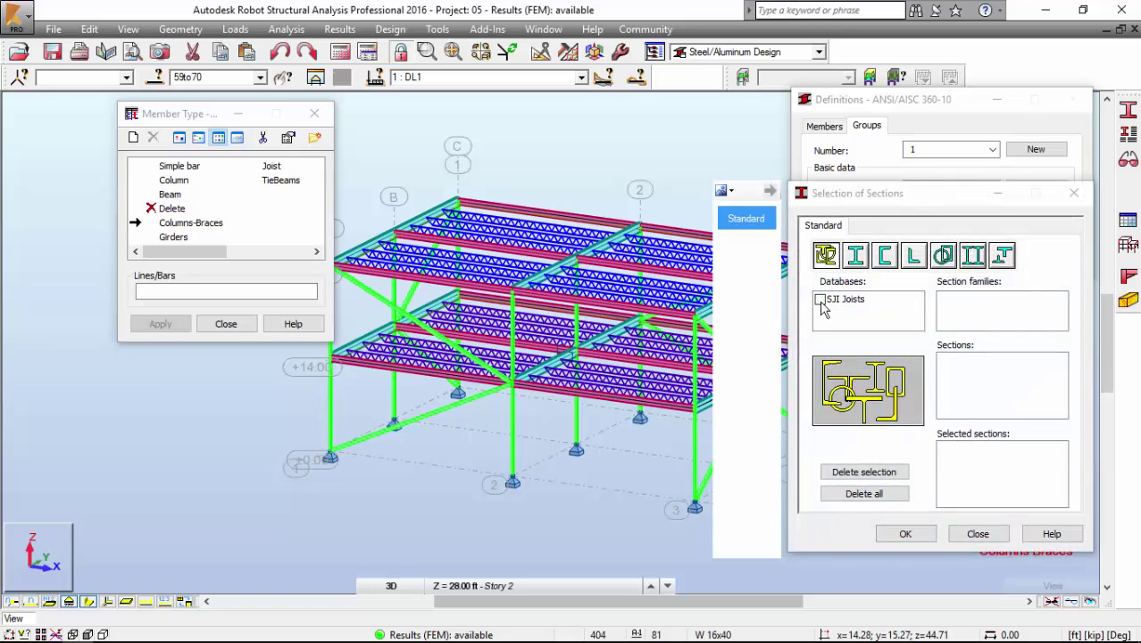
pyautogui.click(820, 300)
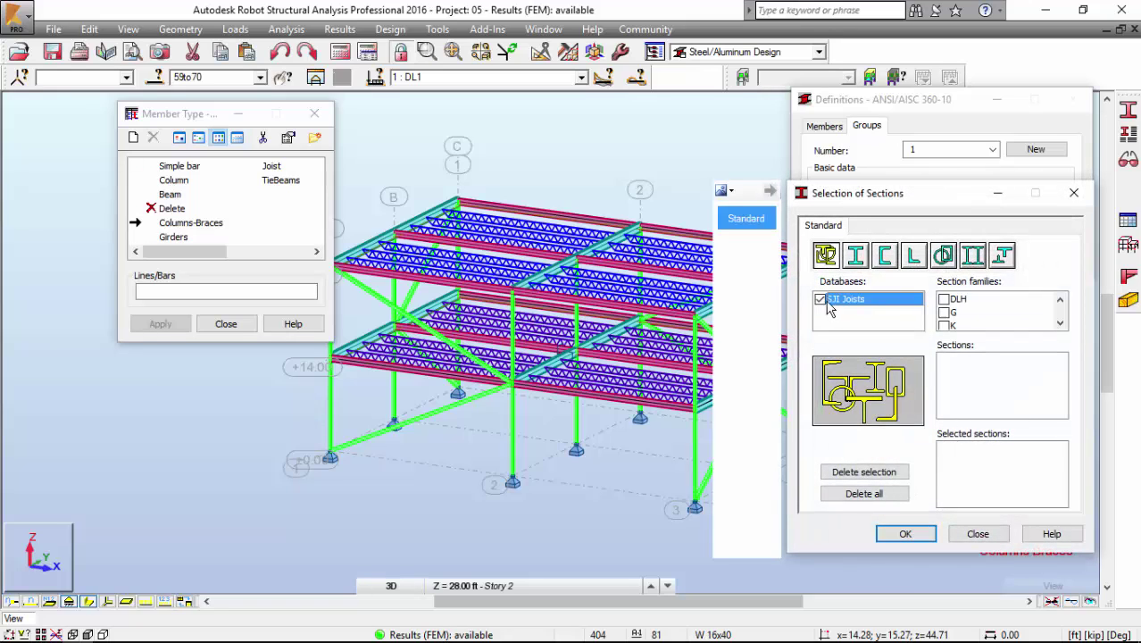
pyautogui.click(1061, 324)
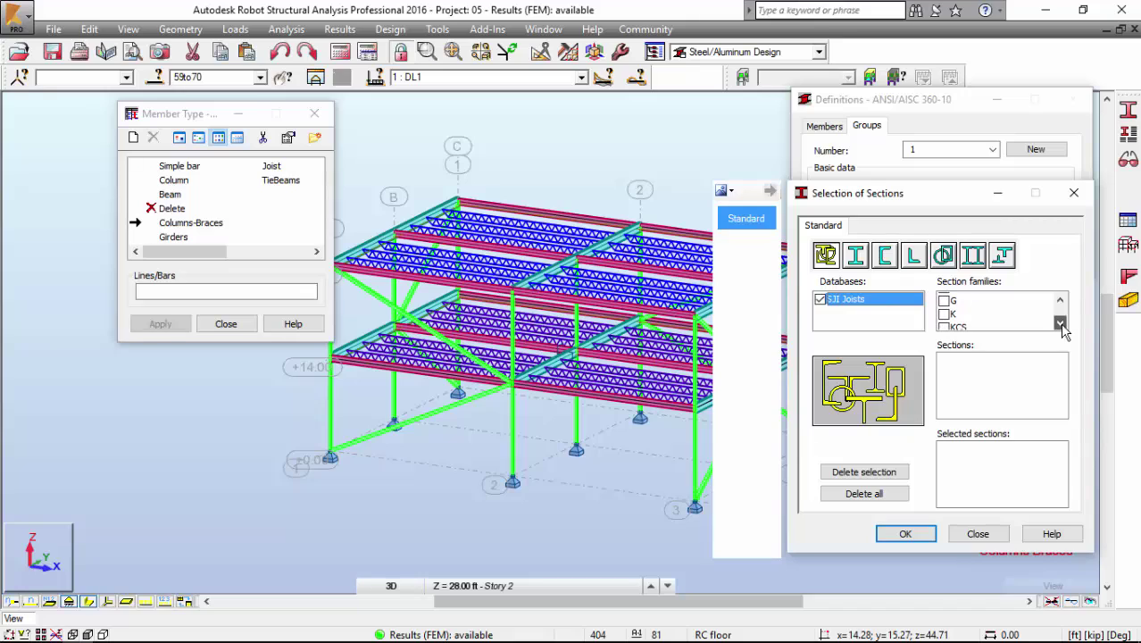
pyautogui.click(963, 314)
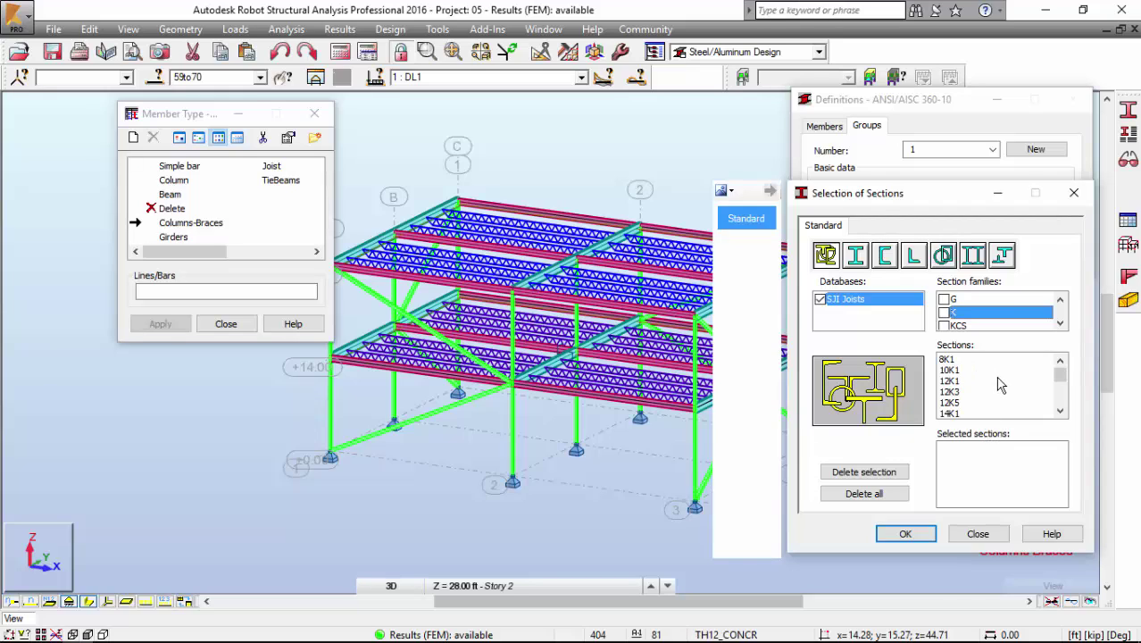
pyautogui.scroll(-12, 1000, 384)
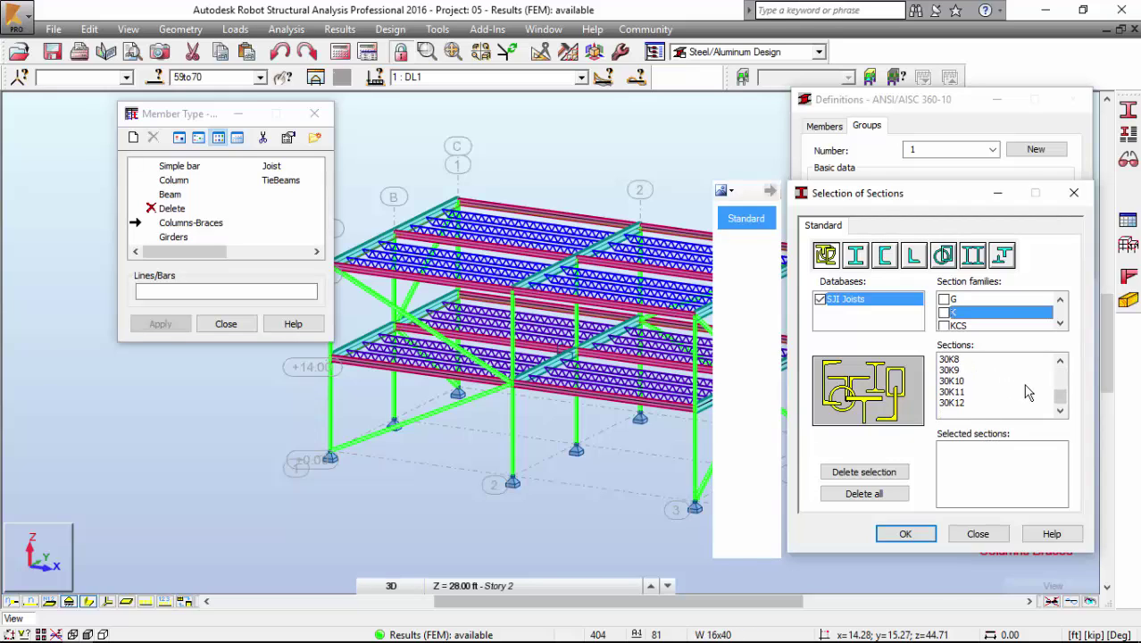
pyautogui.scroll(12, 1024, 398)
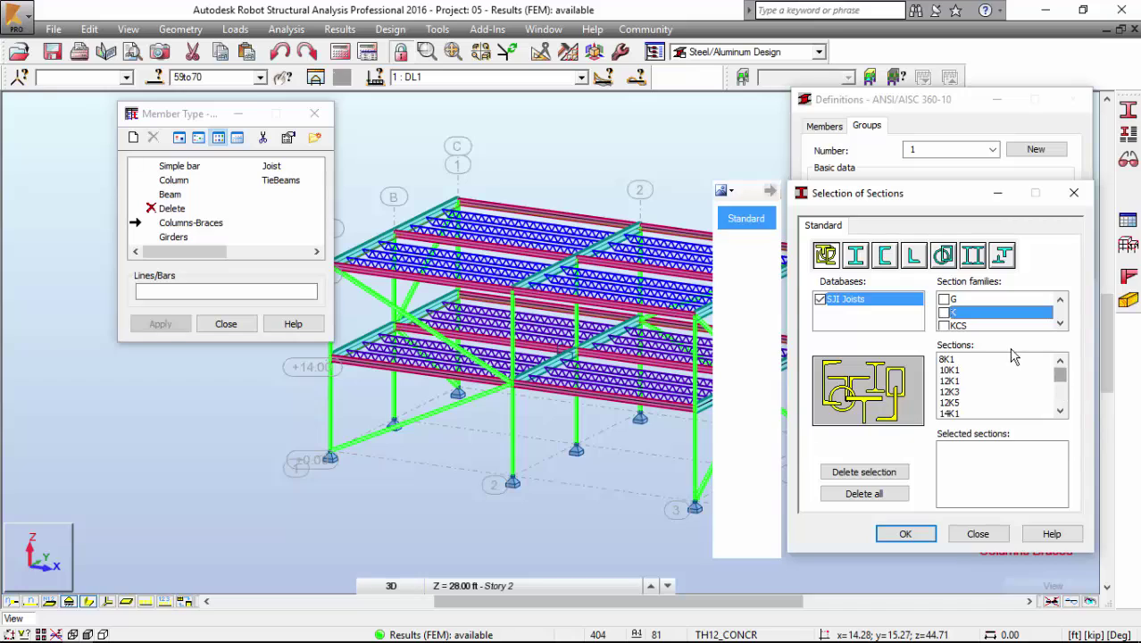
pyautogui.click(947, 312)
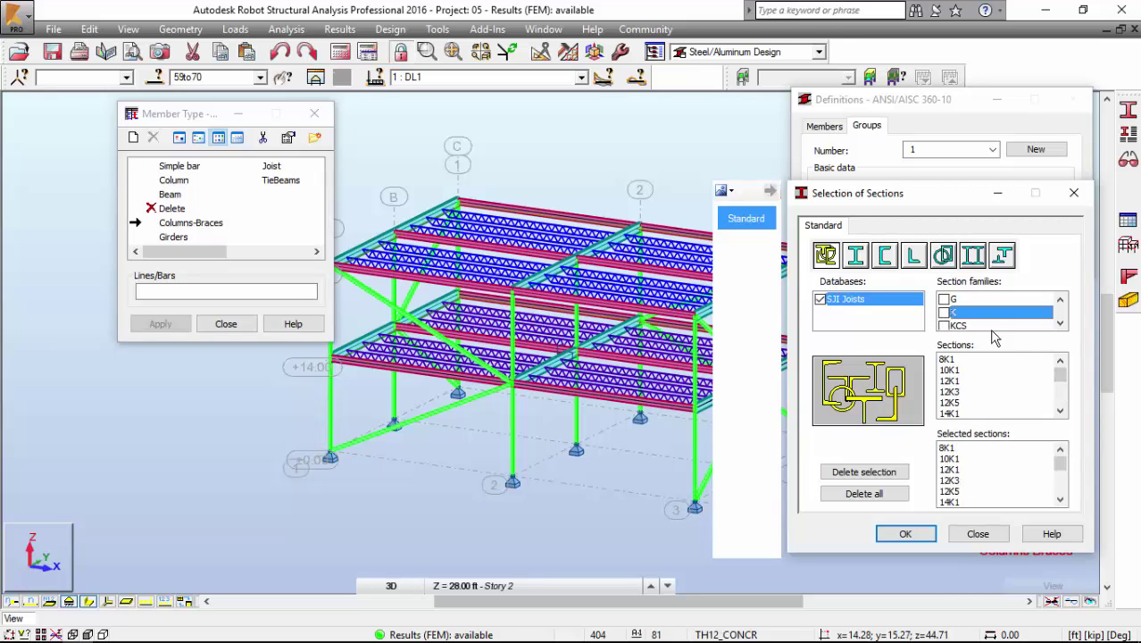
pyautogui.scroll(2, 993, 368)
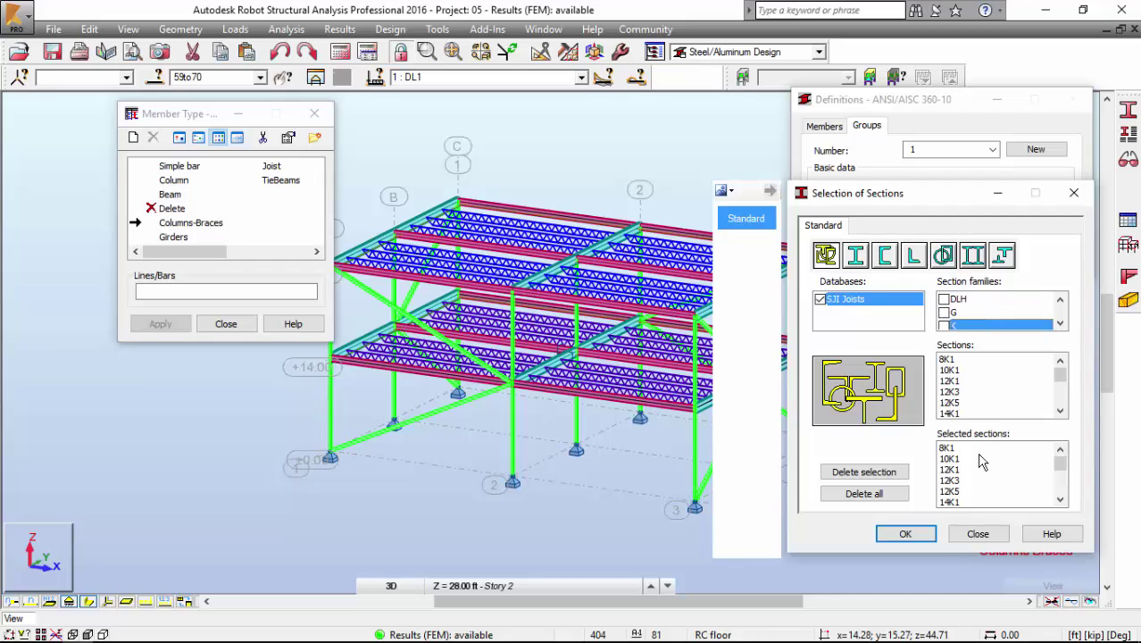
pyautogui.click(900, 534)
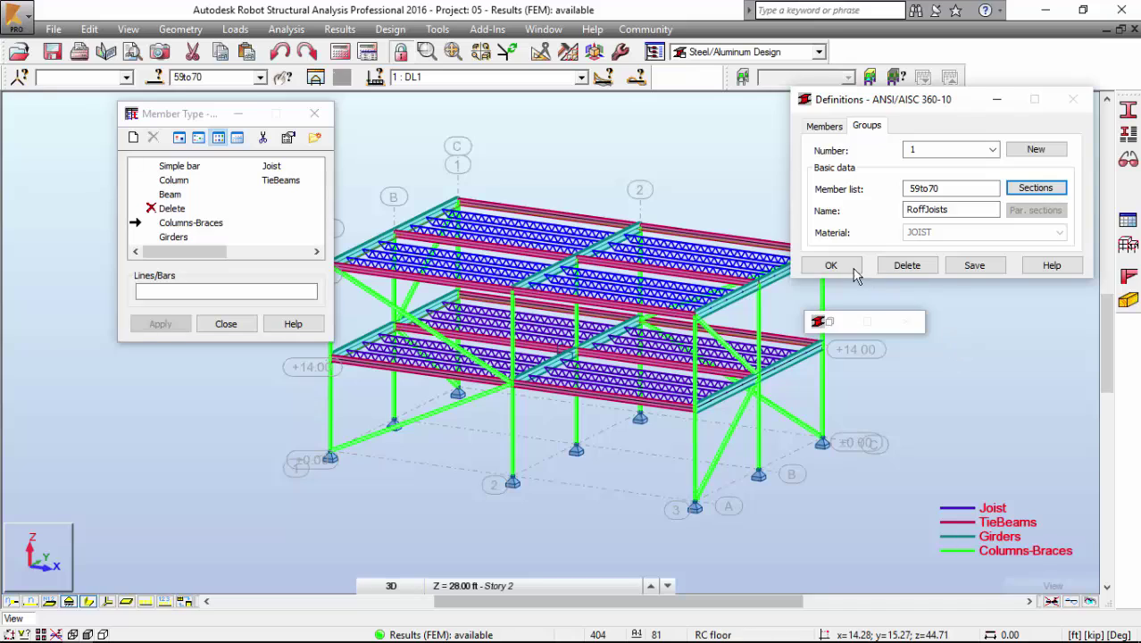
pyautogui.click(955, 270)
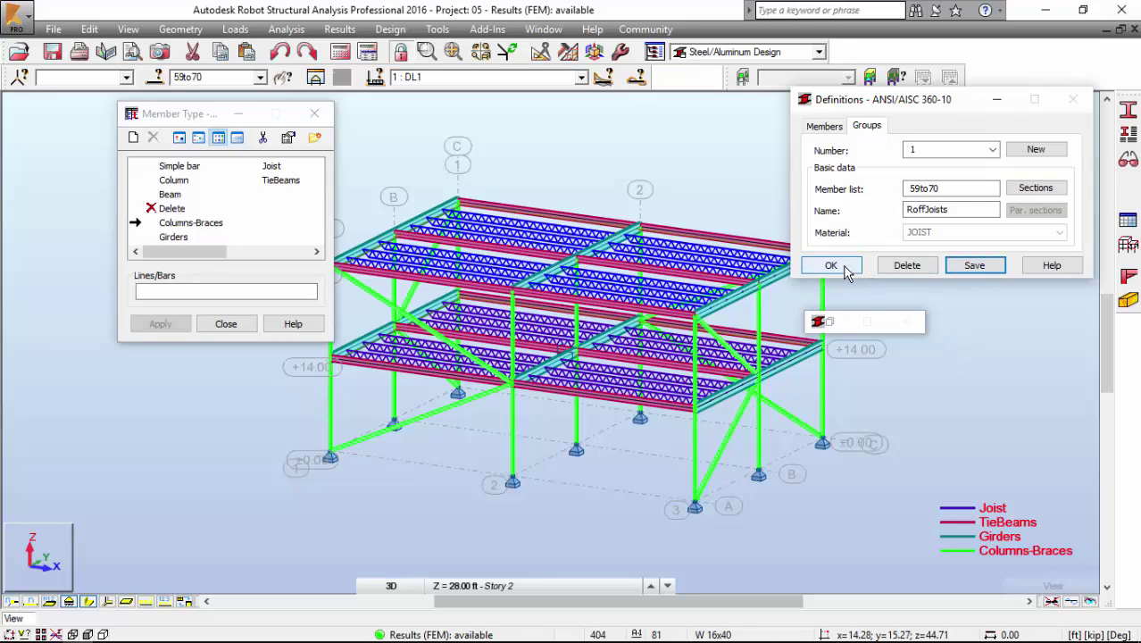
# Step: Rename group 1 as FloorJoists and accept saving the changed group definition
pyautogui.click(948, 209)
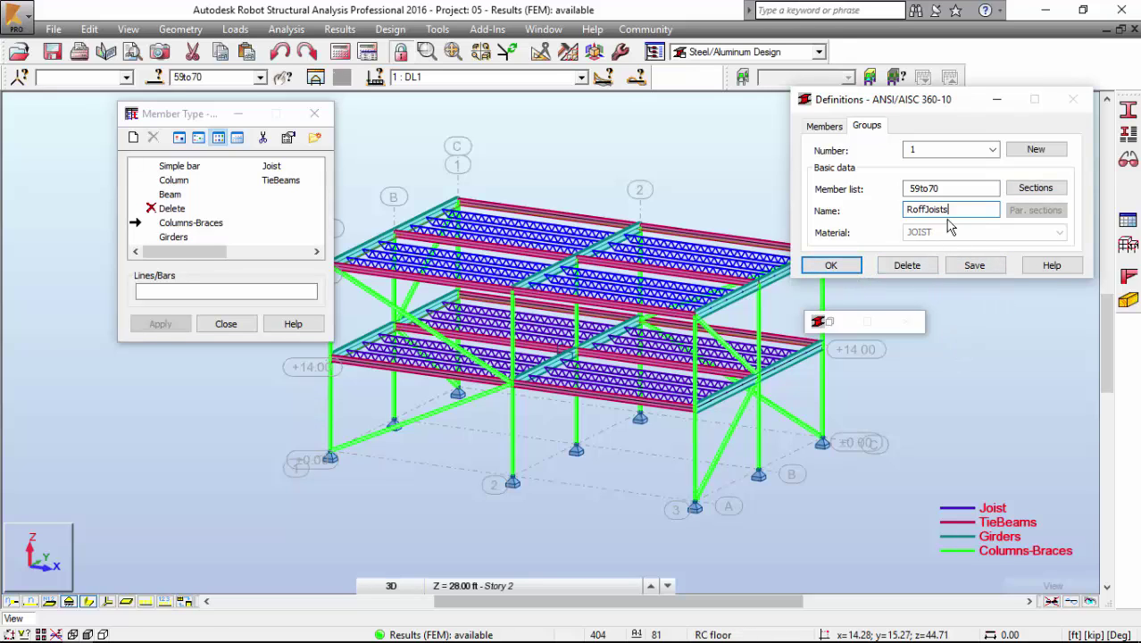
pyautogui.moveTo(948, 209); pyautogui.dragTo(892, 208)
pyautogui.write('Fl')
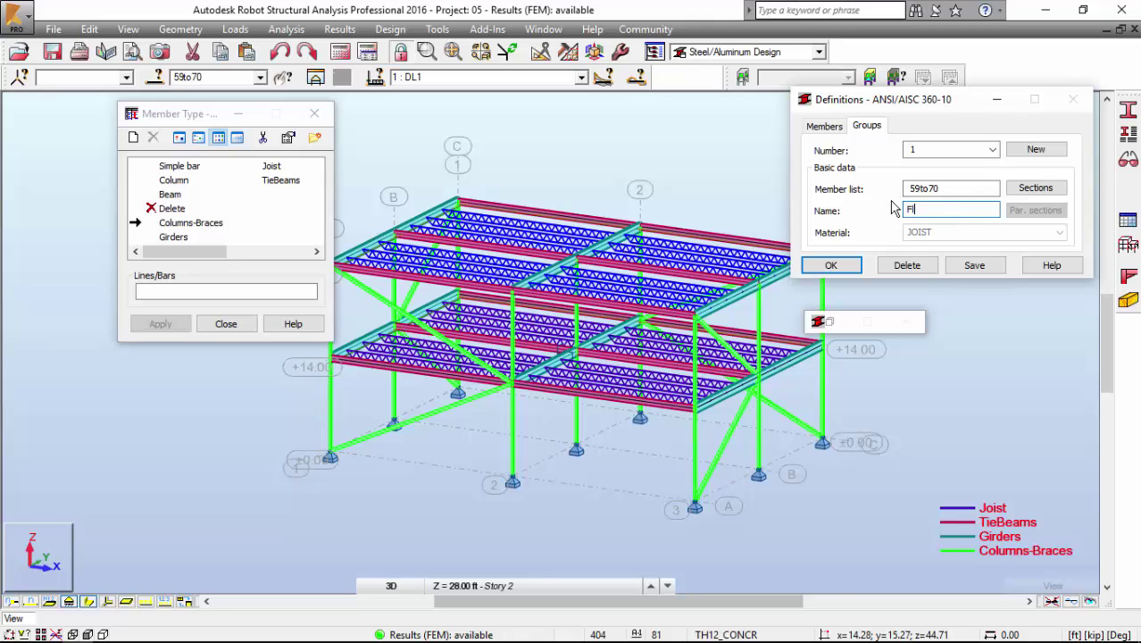
pyautogui.write('oorJoists')
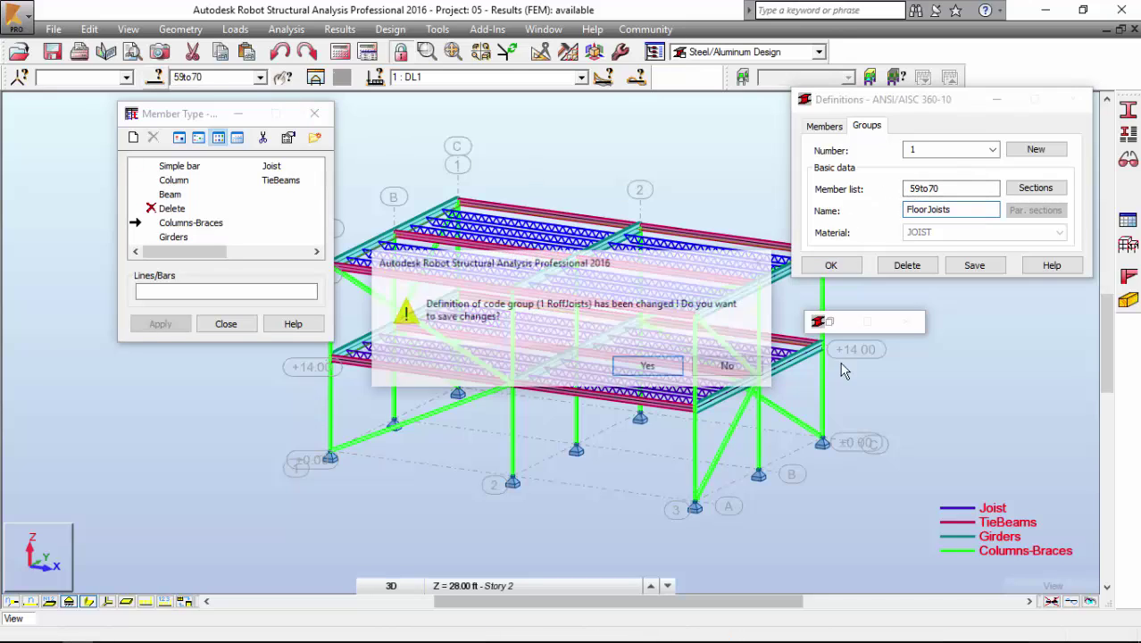
pyautogui.press('Return')
pyautogui.click(648, 366)
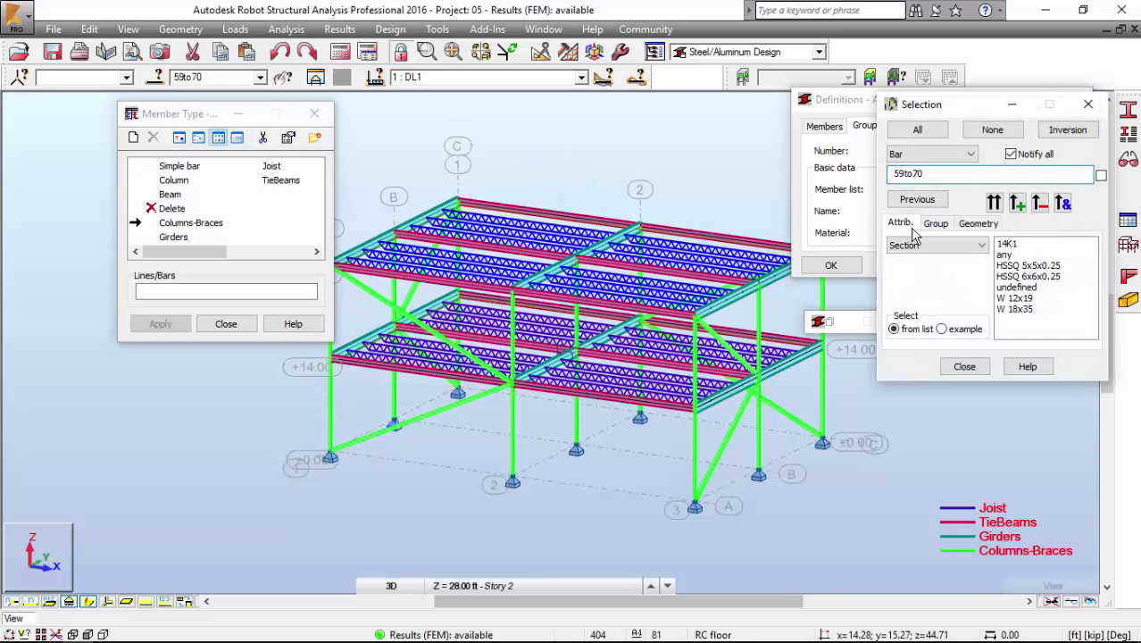
# Step: Select only the 14K1 bars at the floor level, using a Z axis range of 14 - 14
pyautogui.click(973, 225)
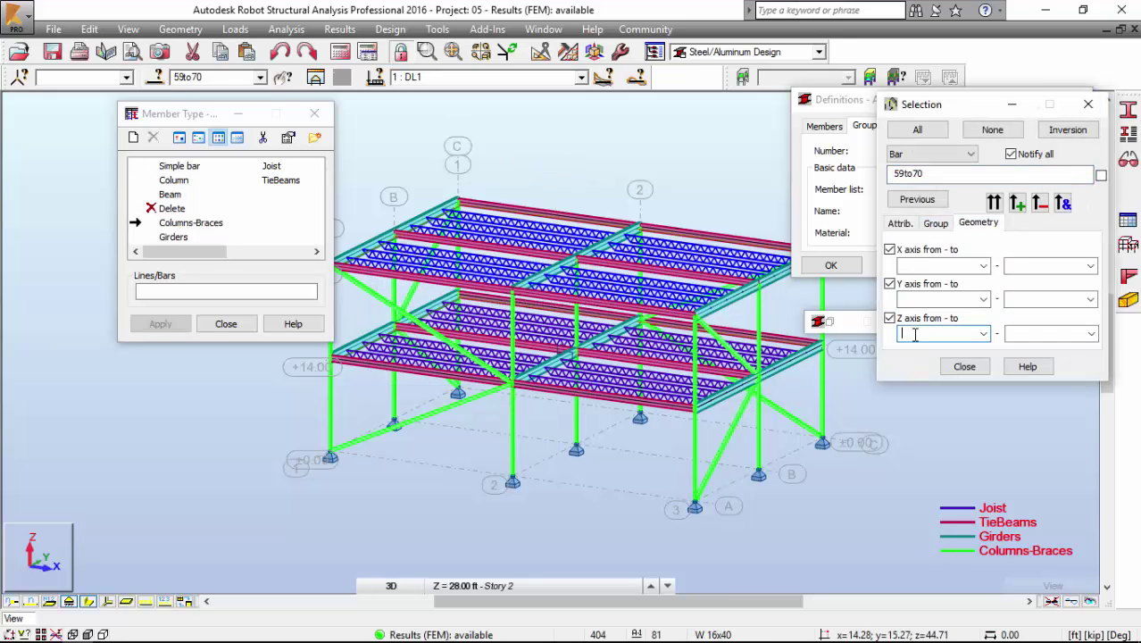
pyautogui.write('14')
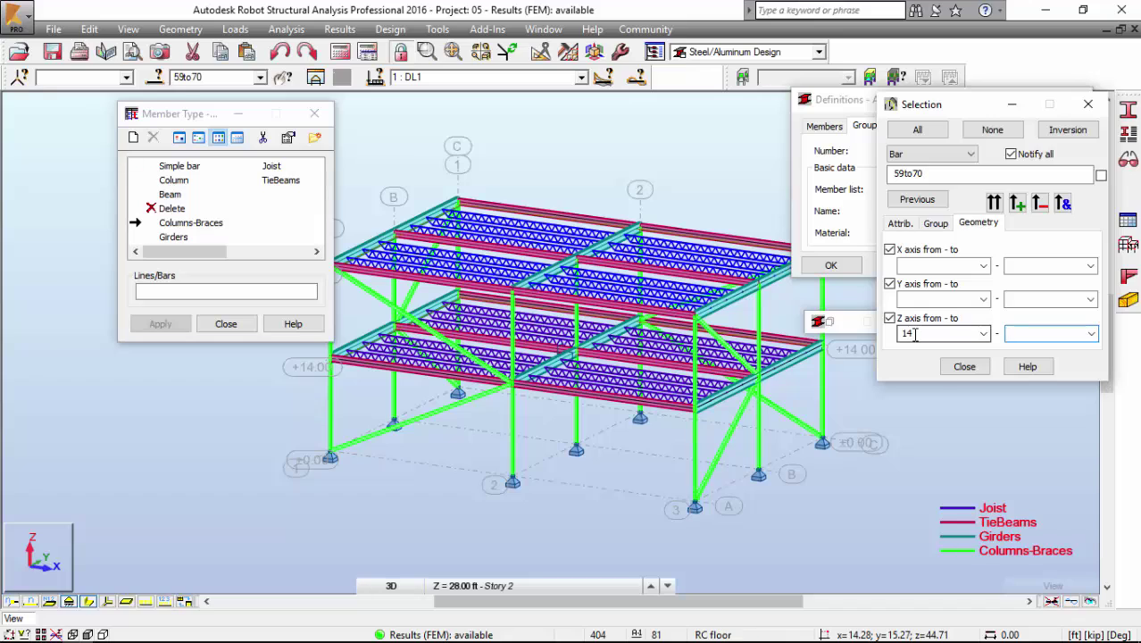
pyautogui.click(993, 203)
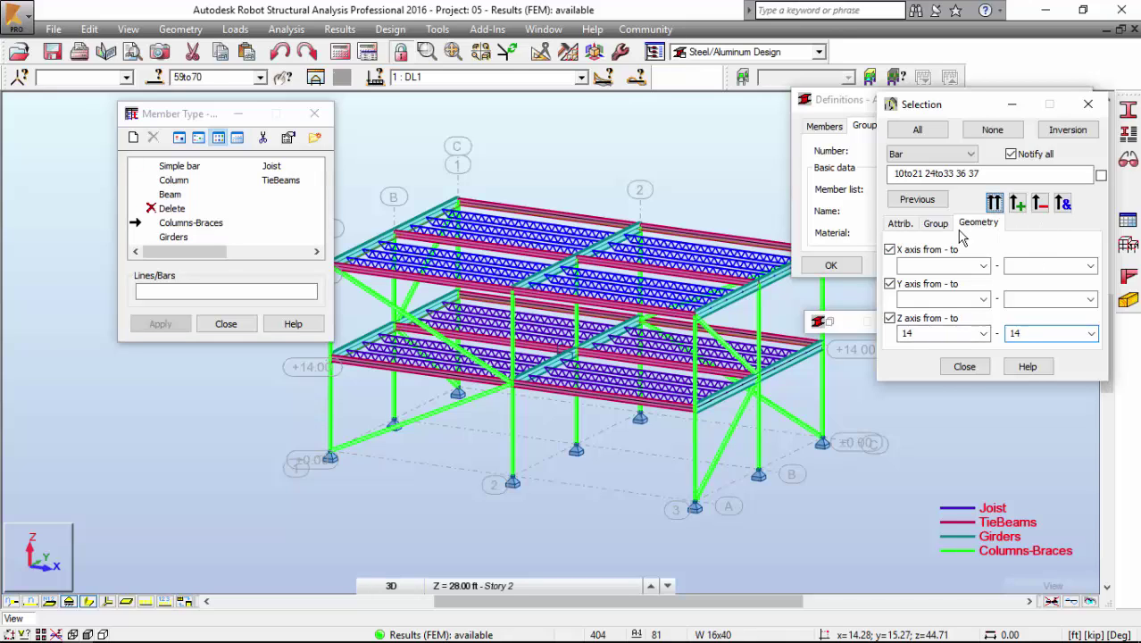
pyautogui.click(899, 223)
pyautogui.click(1007, 244)
pyautogui.click(1061, 203)
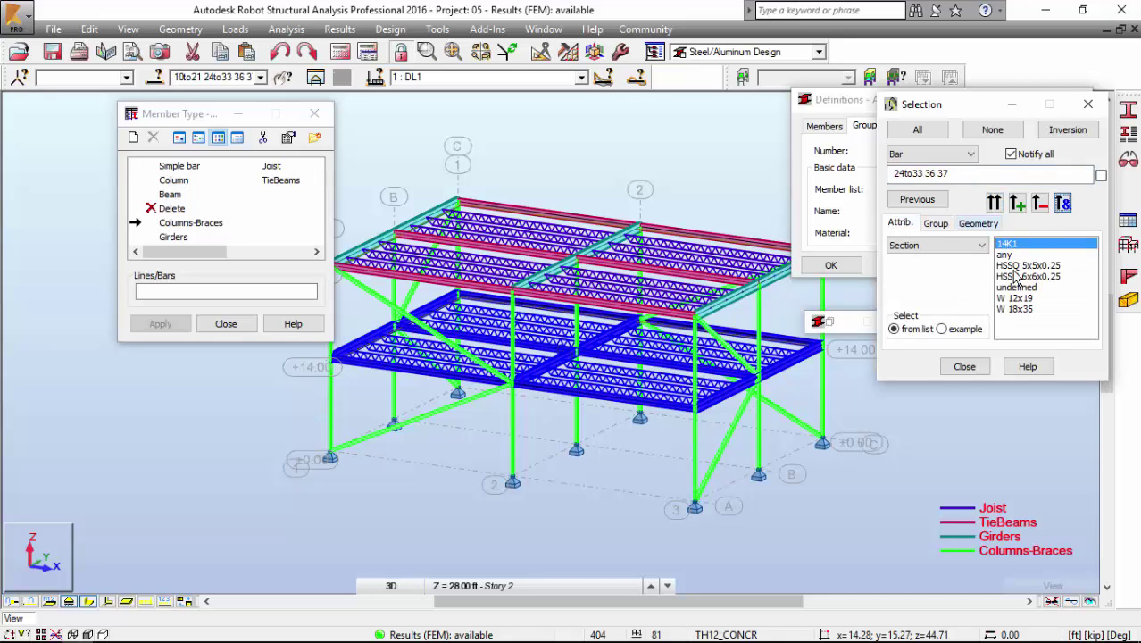
pyautogui.click(964, 366)
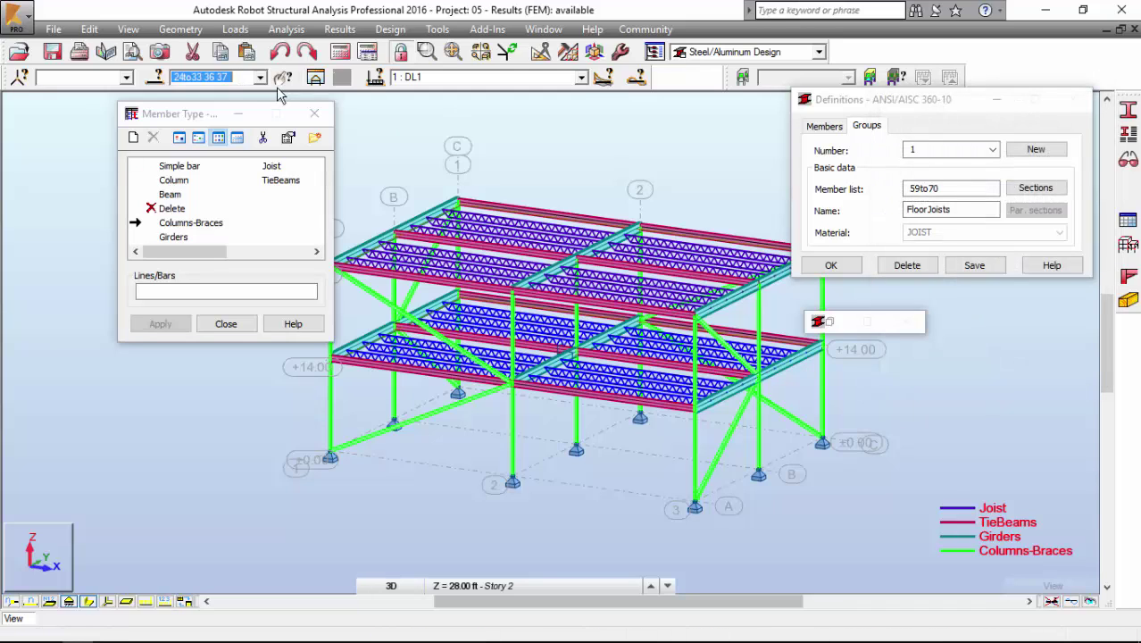
# Step: Replace the member list of group 1 with 24to33 36 37 and save the group
pyautogui.click(953, 190)
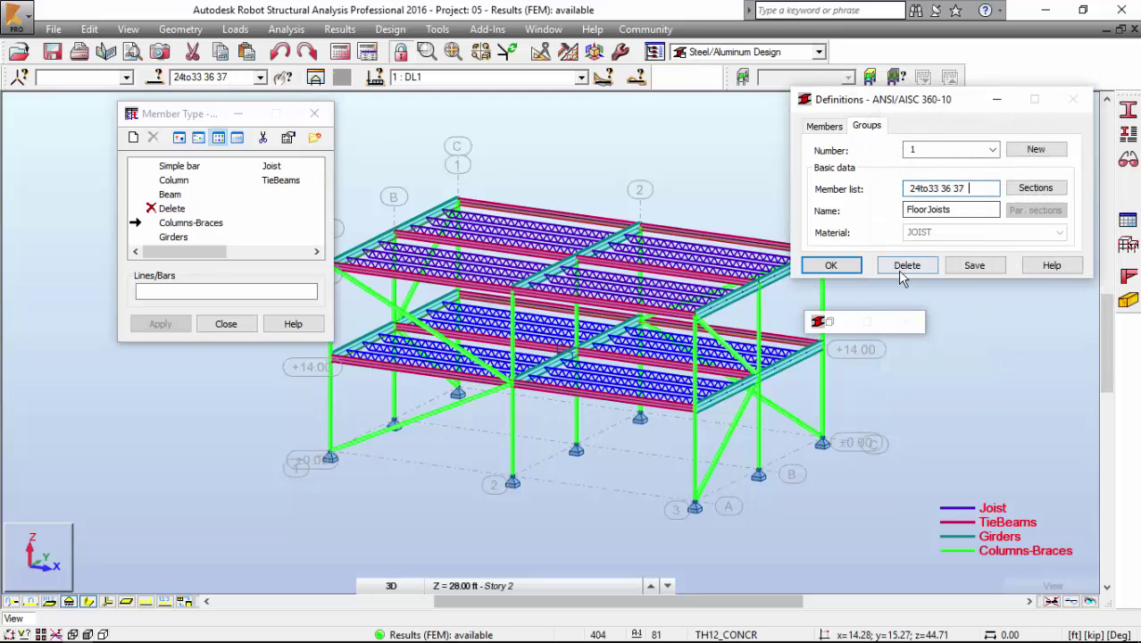
pyautogui.click(968, 265)
pyautogui.click(844, 265)
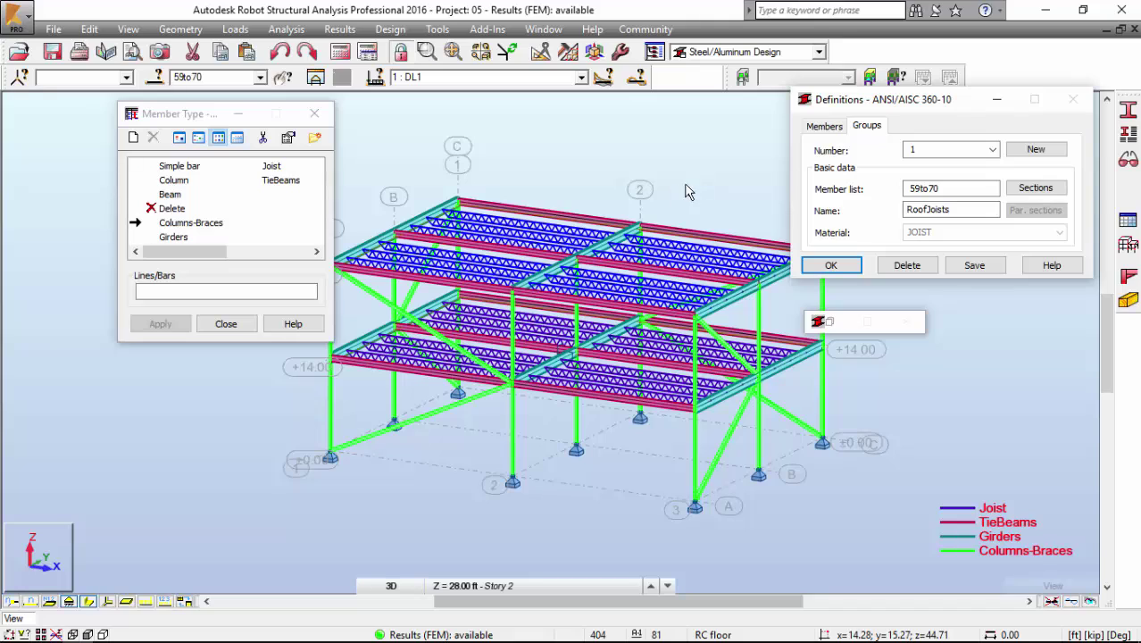
# Step: Create group 2 named FloorJoists and accept saving the changed group definition
pyautogui.click(1024, 154)
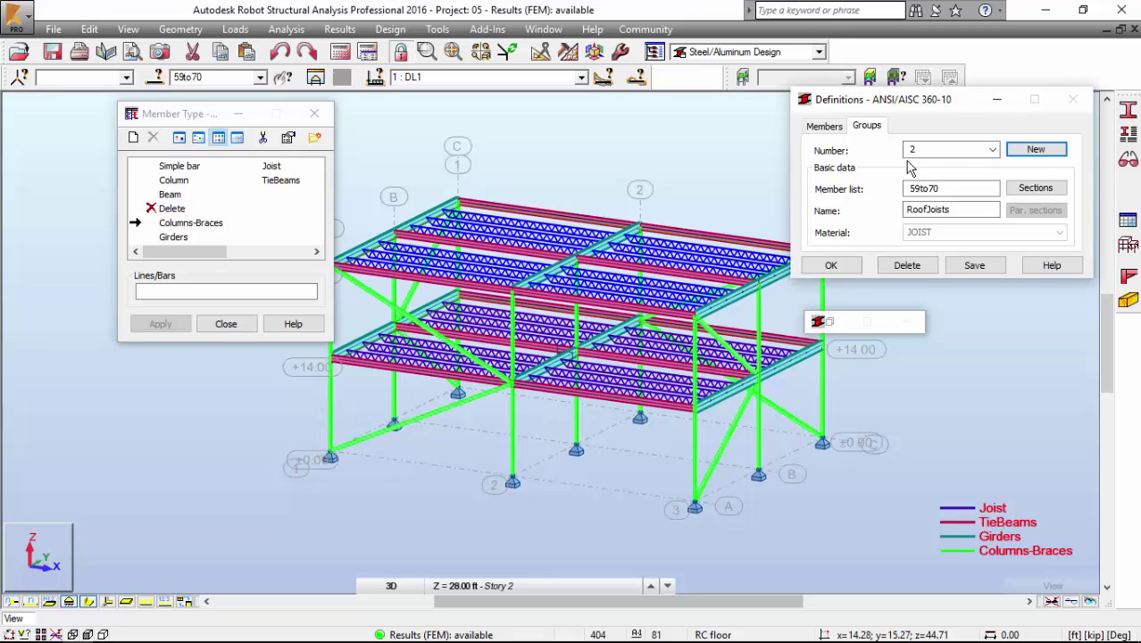
pyautogui.doubleClick(938, 205)
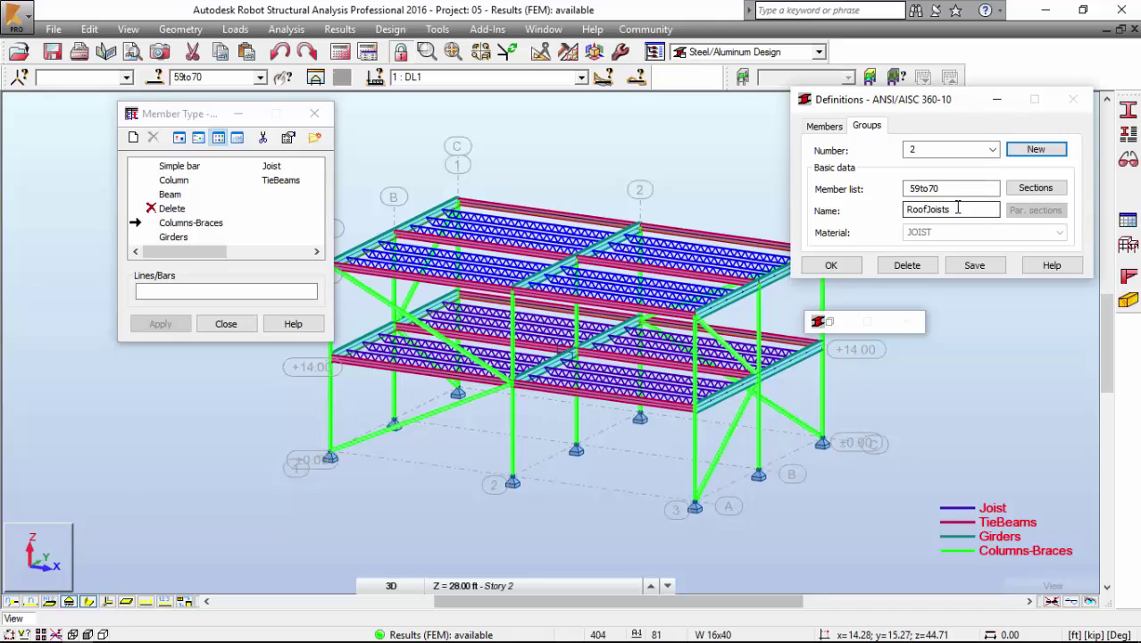
pyautogui.write('Fl')
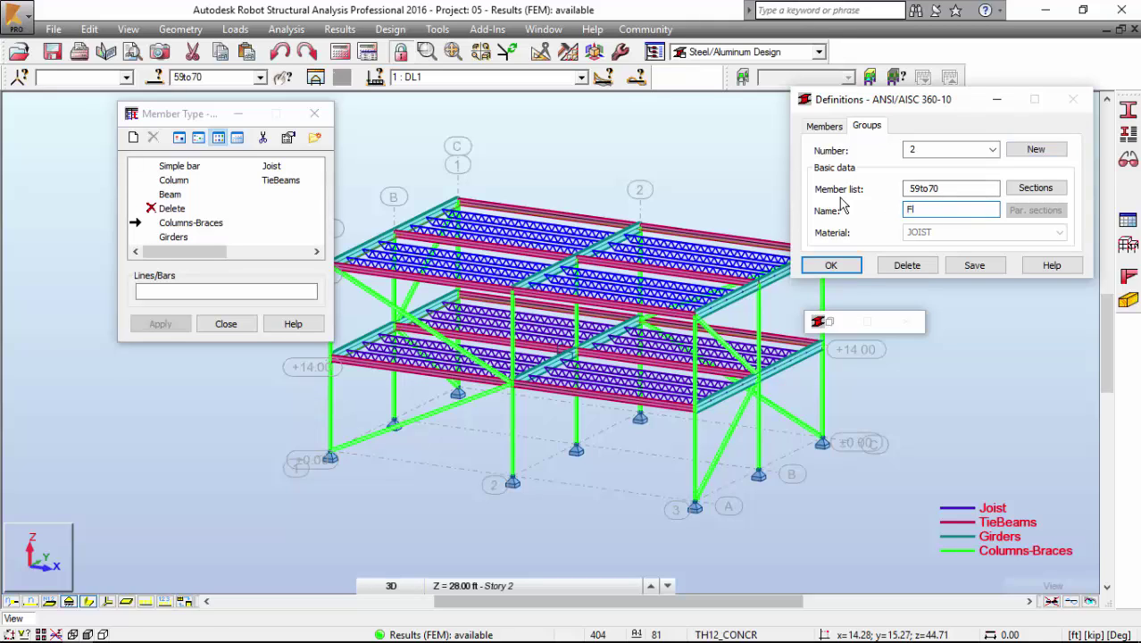
pyautogui.write('i')
pyautogui.write('orJoists')
pyautogui.click(823, 308)
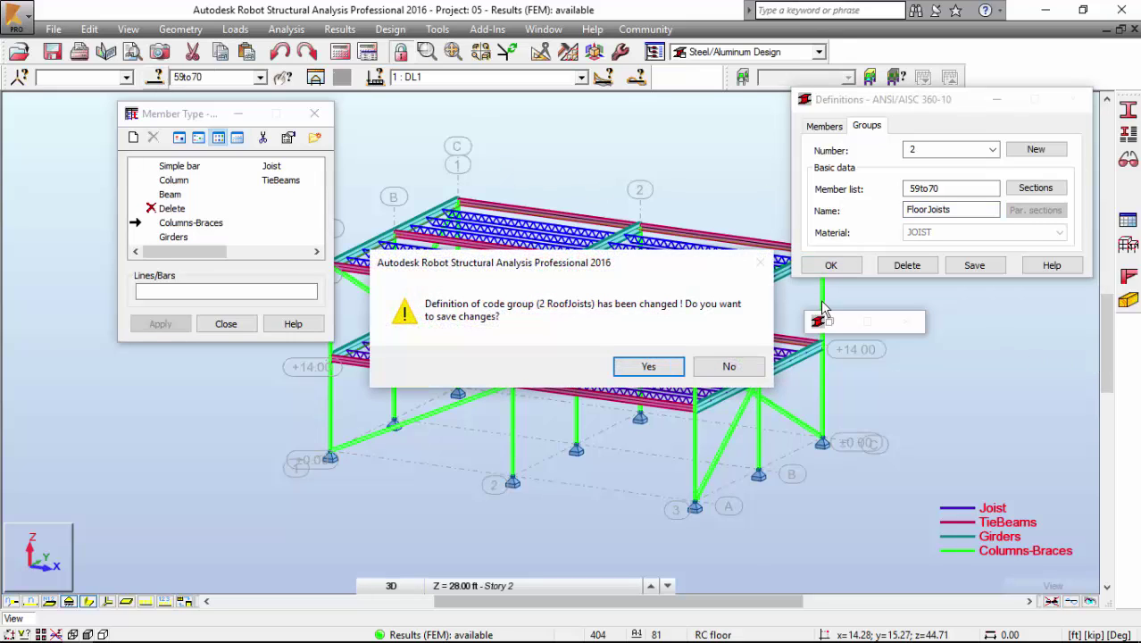
pyautogui.click(664, 366)
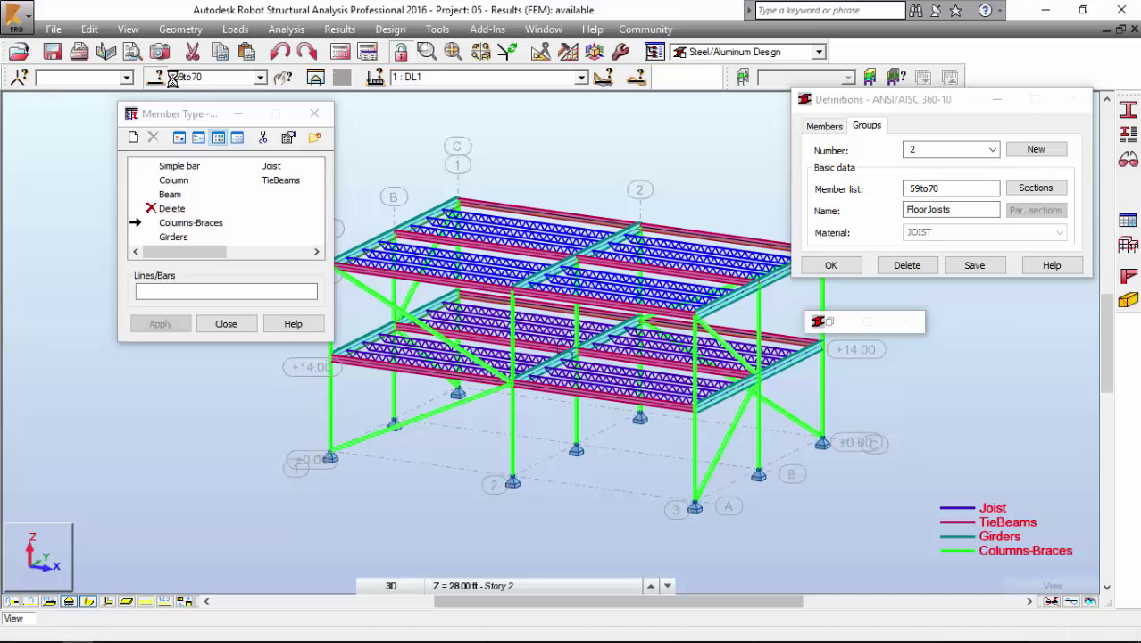
# Step: Select only the 14K1 joist bars at the floor level, using a Z axis range of 14 - 14
pyautogui.click(982, 223)
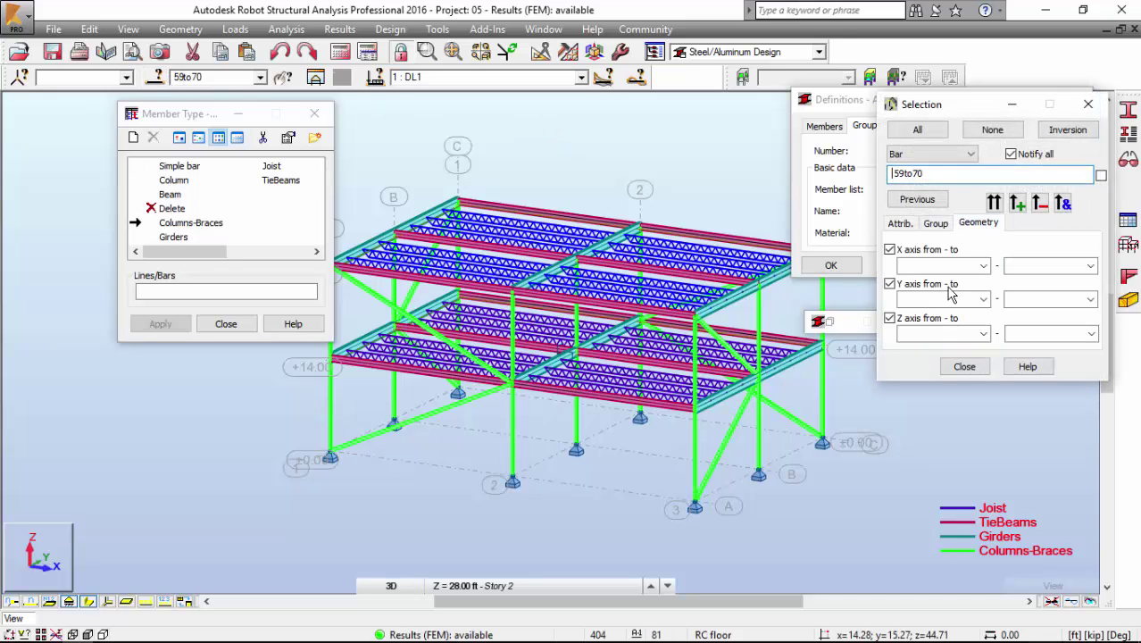
pyautogui.click(930, 336)
pyautogui.write('14')
pyautogui.press('Tab')
pyautogui.write('1')
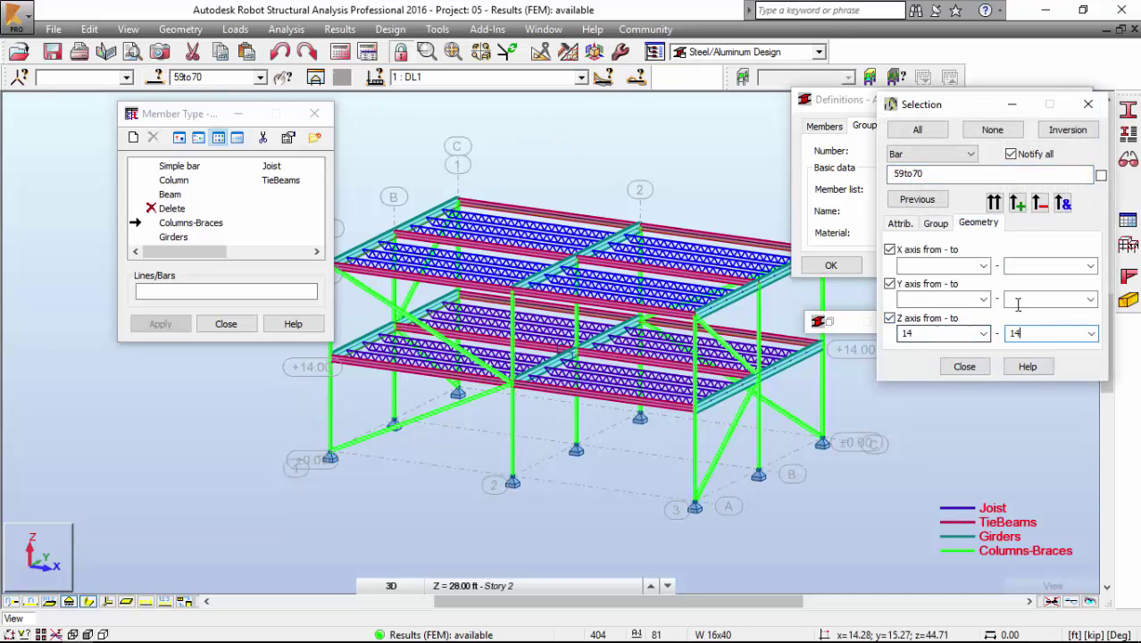
pyautogui.click(899, 222)
pyautogui.click(1002, 245)
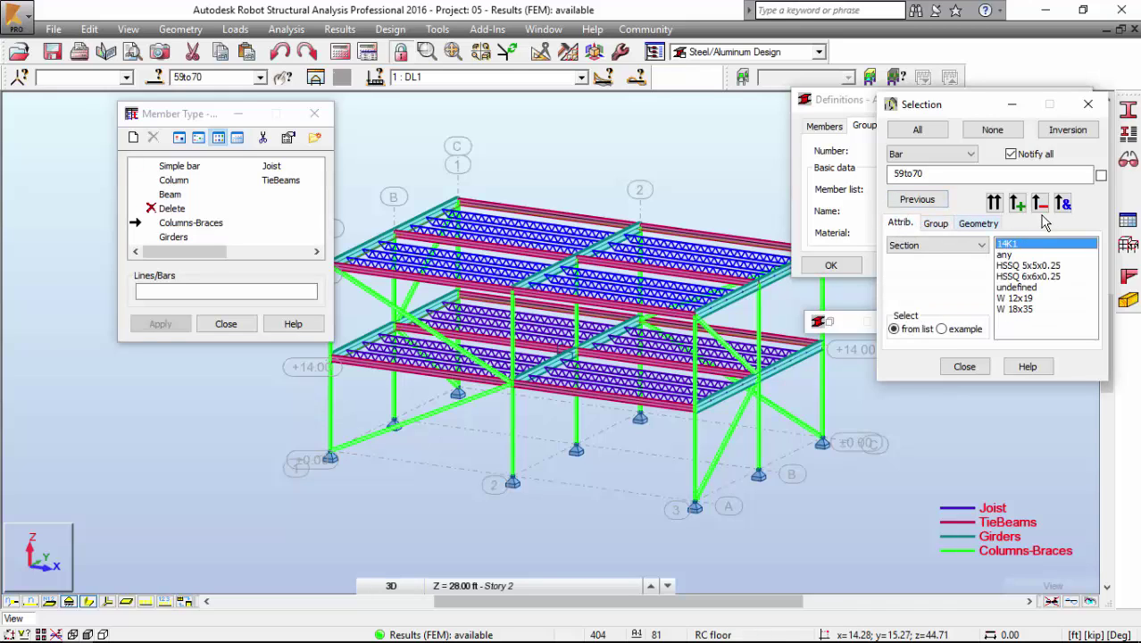
pyautogui.click(1061, 203)
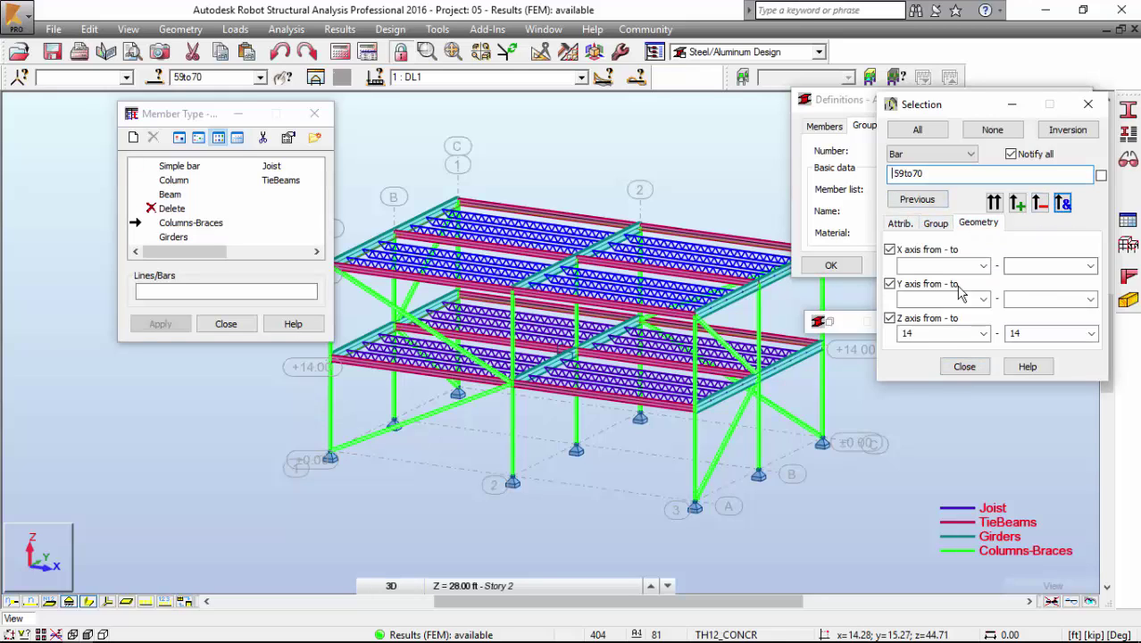
pyautogui.click(995, 205)
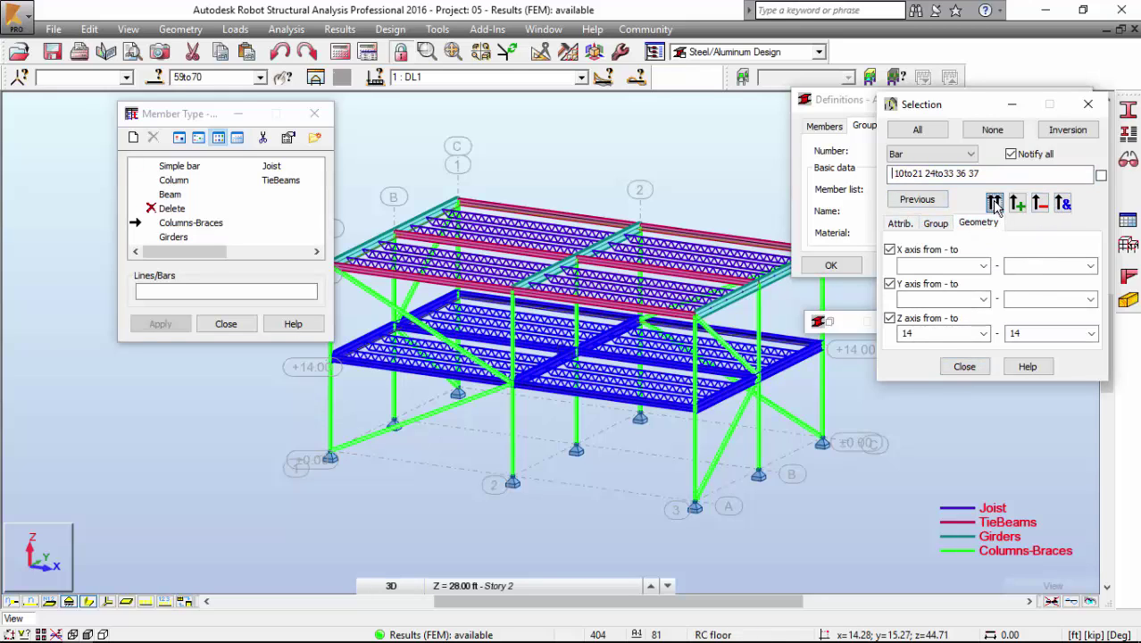
pyautogui.click(899, 223)
pyautogui.click(1061, 203)
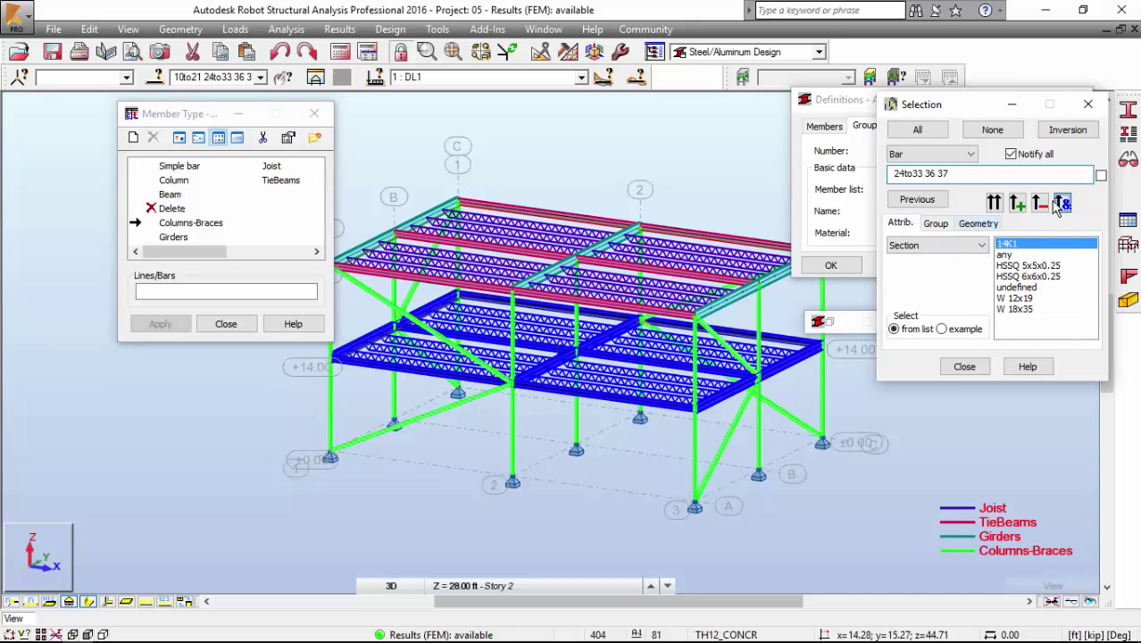
pyautogui.click(964, 366)
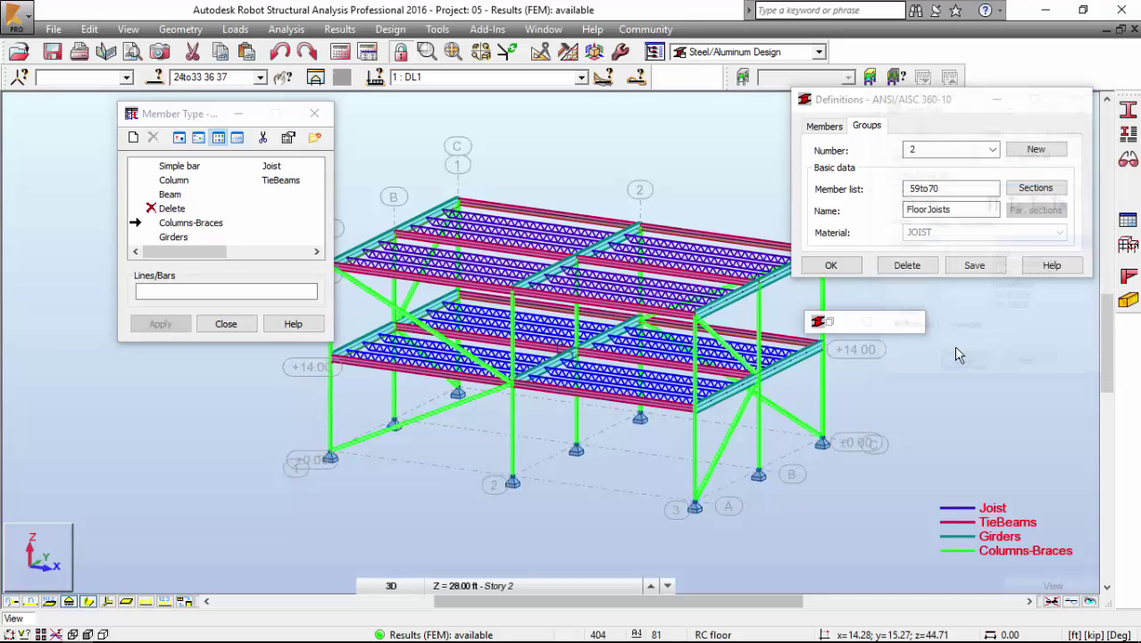
# Step: Replace the member list of group 2 with the selected bars 24to33 36 37 and save the group
pyautogui.click(178, 77)
pyautogui.hotkey('ctrl', 'c')
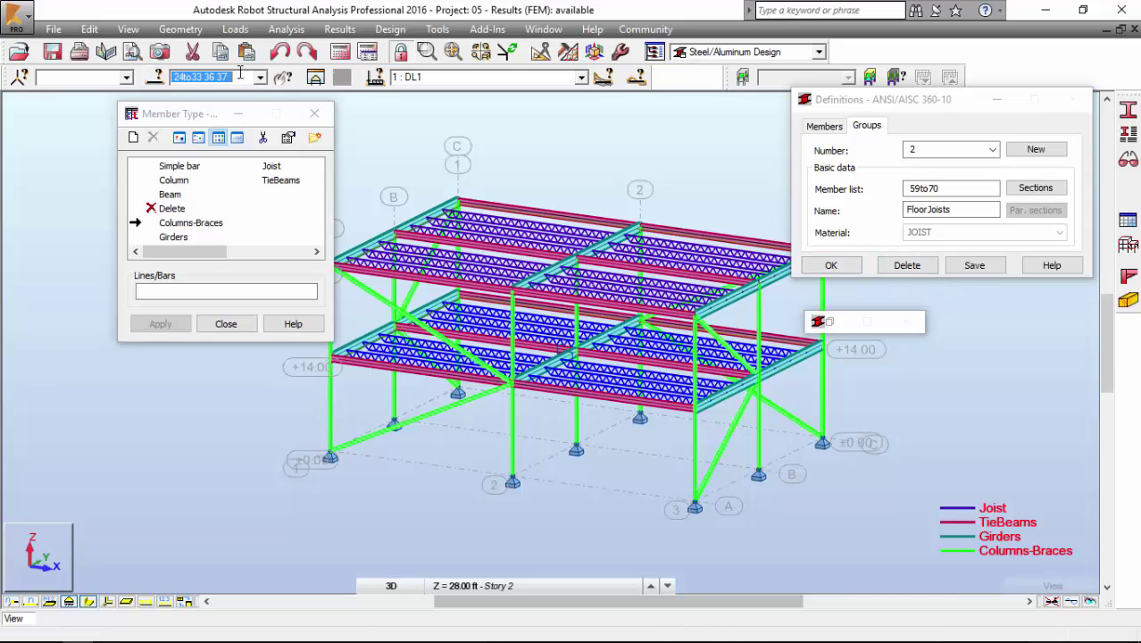
pyautogui.doubleClick(951, 189)
pyautogui.hotkey('ctrl', 'v')
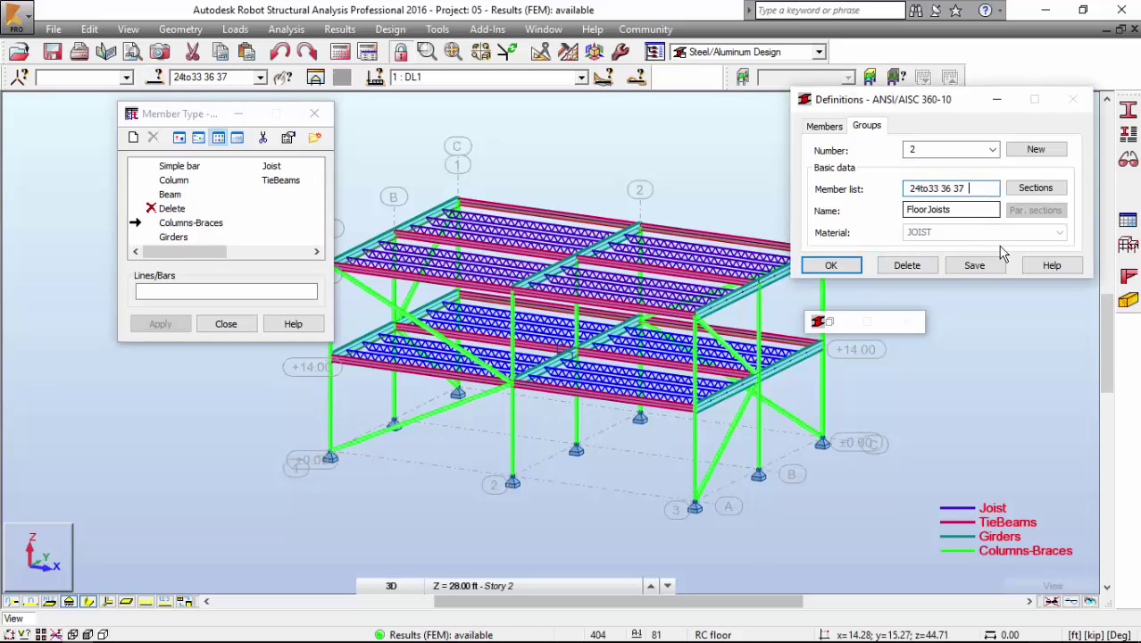
pyautogui.click(975, 265)
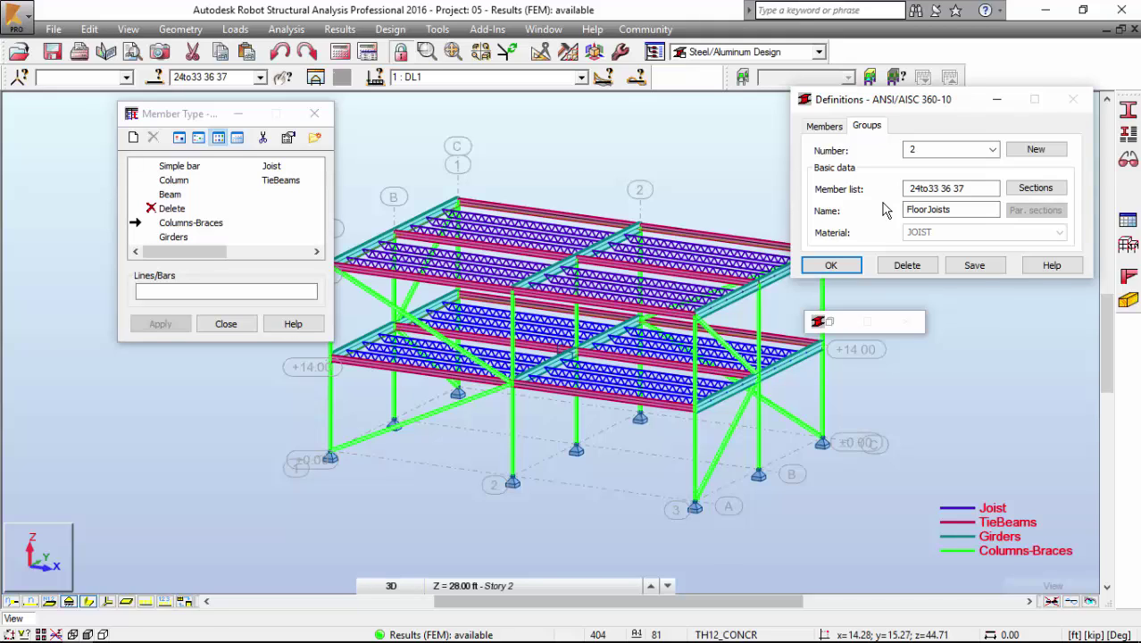
# Step: Create group 3 and name it RoofGirders
pyautogui.click(1035, 159)
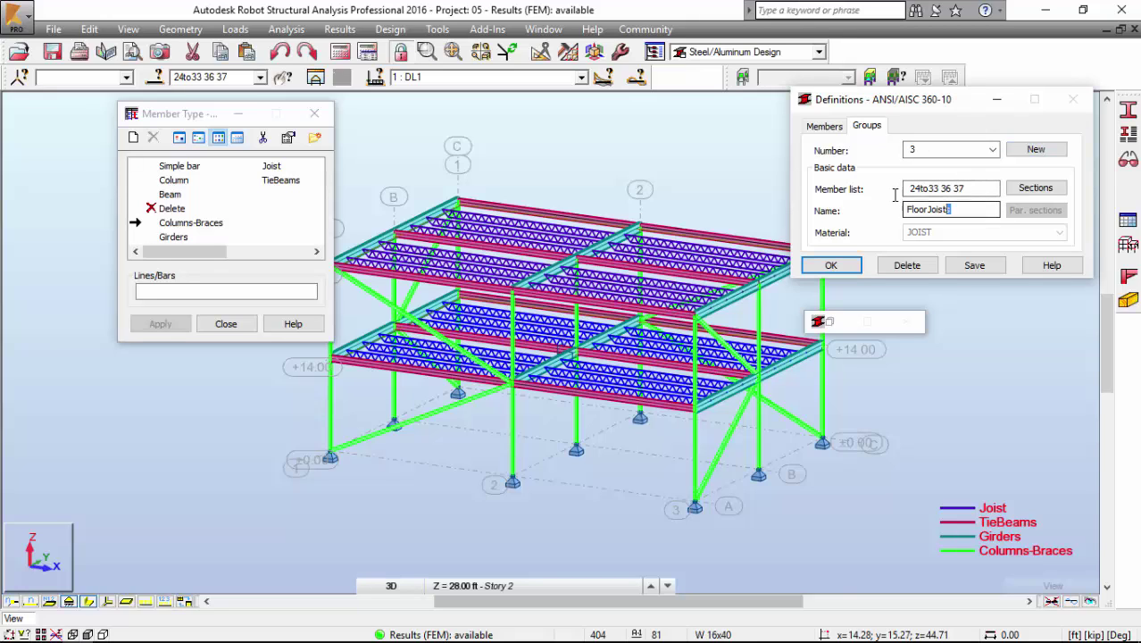
pyautogui.write('RoofGirders')
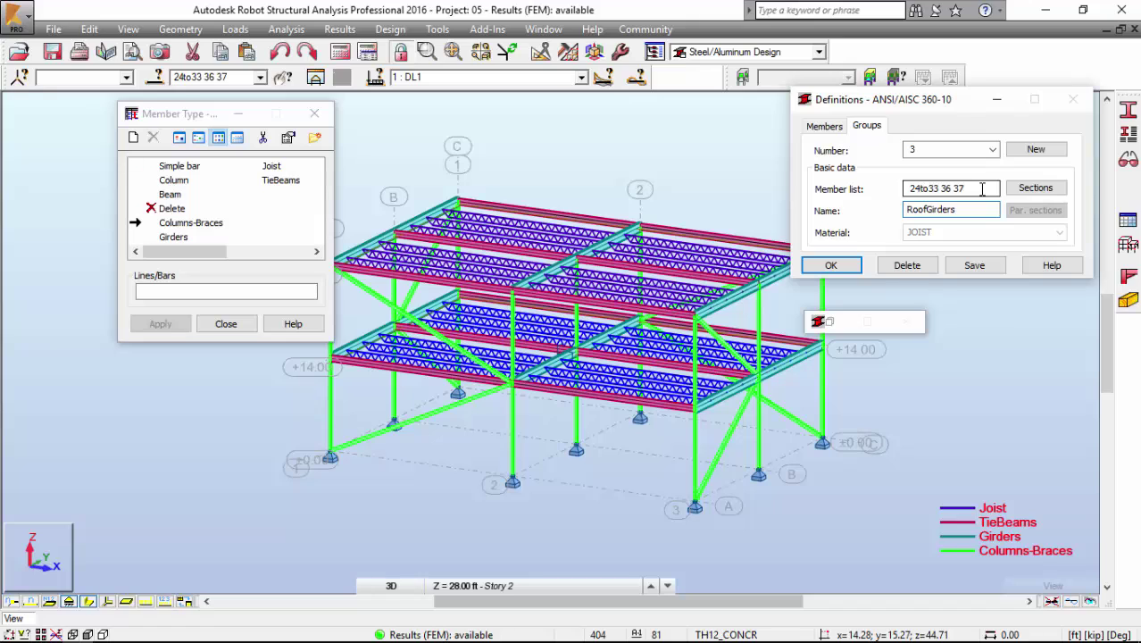
pyautogui.moveTo(982, 189); pyautogui.dragTo(893, 191)
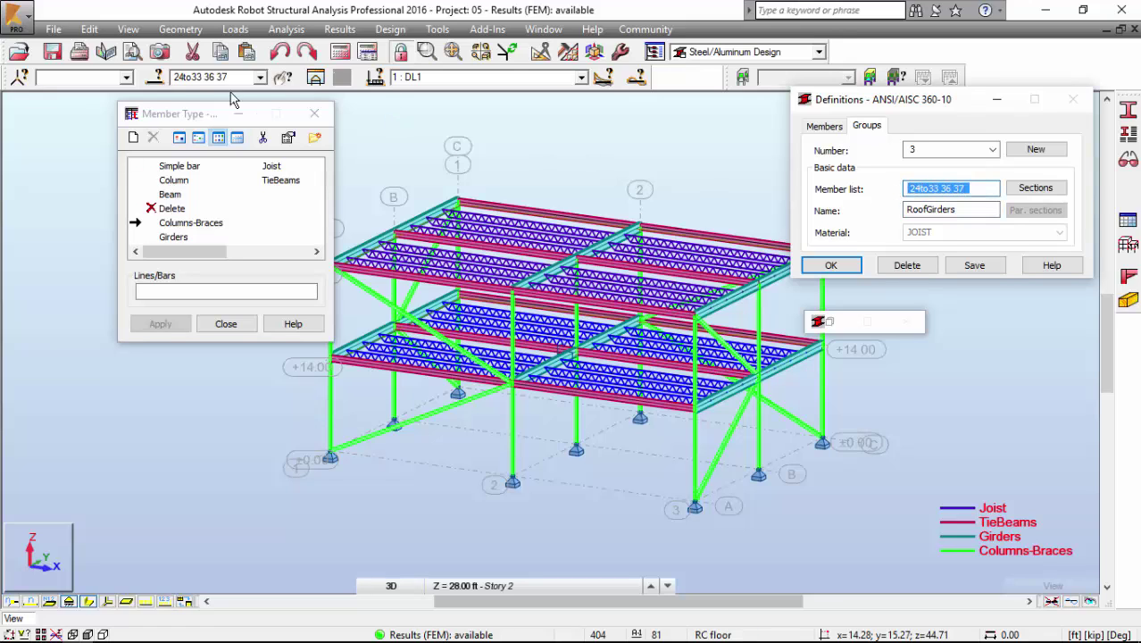
# Step: Select only the W 18x35 bars at the roof level, using a Z axis range of 28 - 28
pyautogui.click(158, 76)
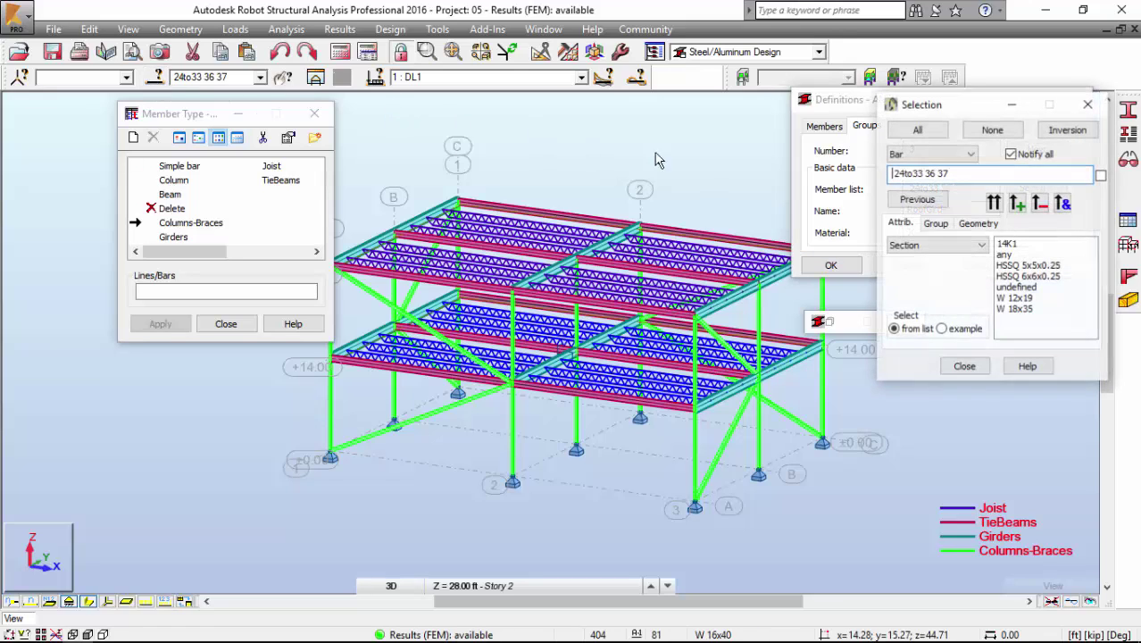
pyautogui.click(977, 223)
pyautogui.click(890, 318)
pyautogui.write('28')
pyautogui.press('Tab')
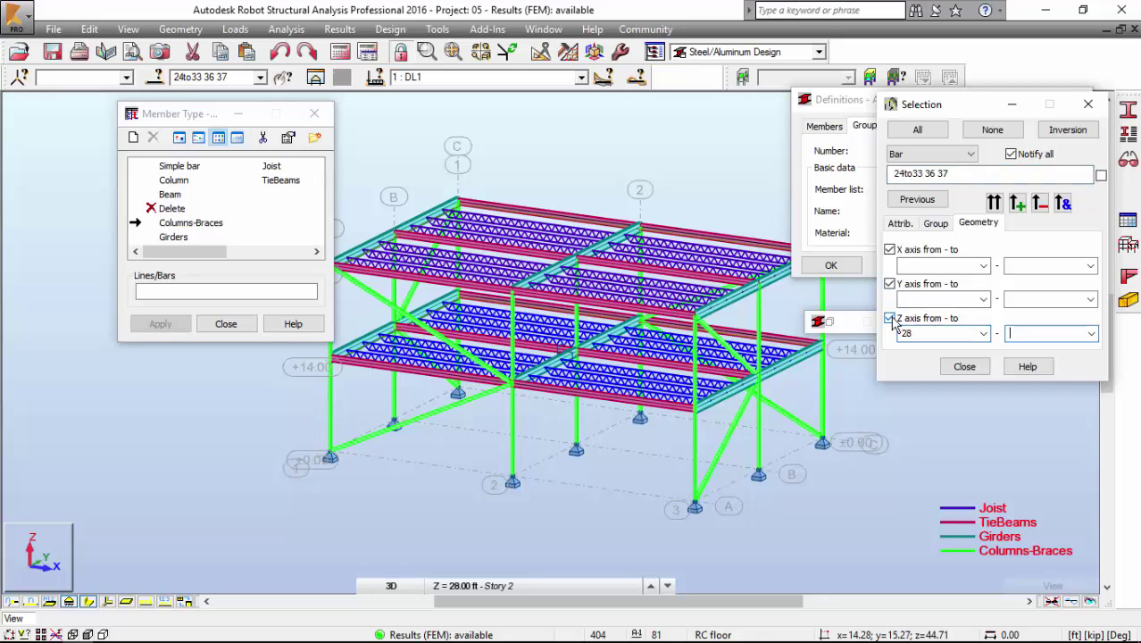
pyautogui.write('28')
pyautogui.click(993, 203)
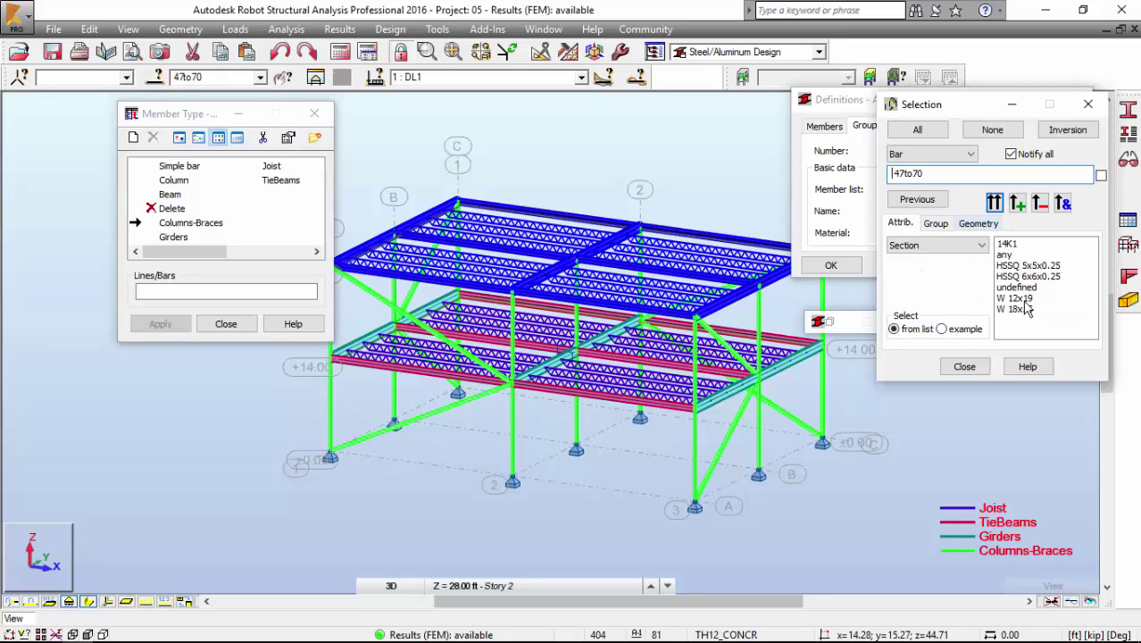
pyautogui.click(1025, 308)
pyautogui.click(1058, 207)
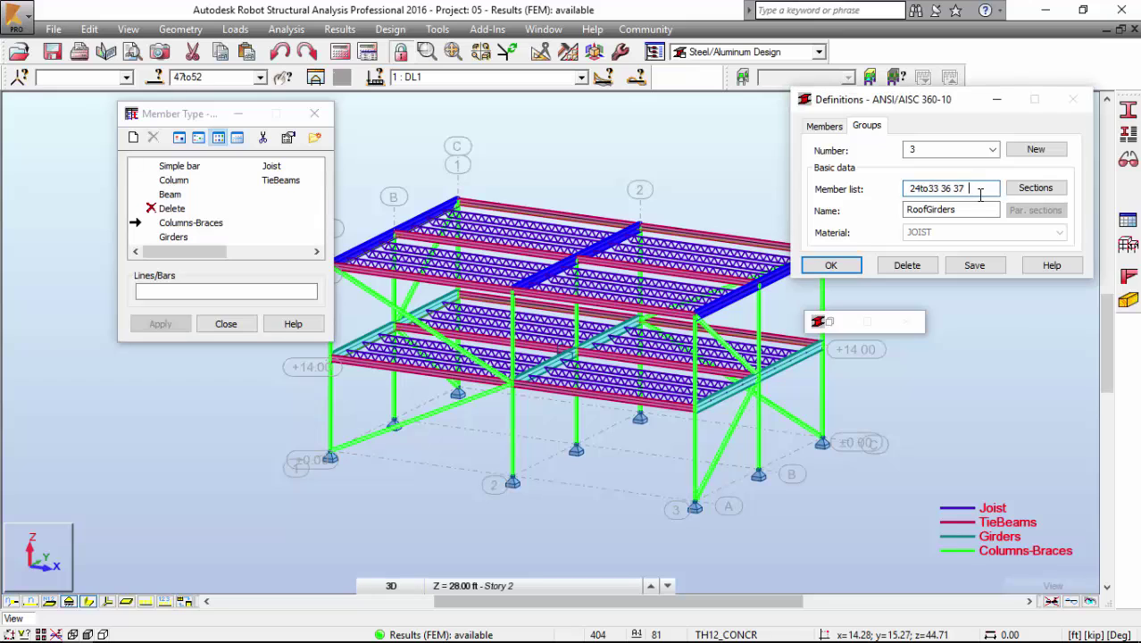
# Step: Set the member list of group 3 to 47to52 and its material to STEEL A992-50
pyautogui.click(953, 209)
pyautogui.write('RoofGirders')
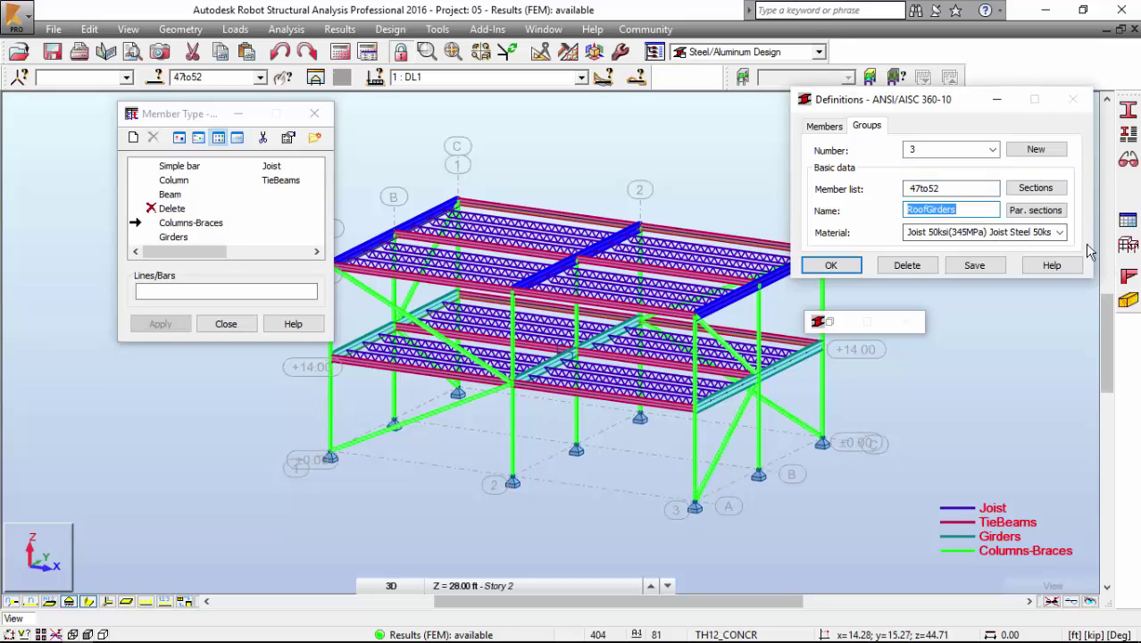
pyautogui.click(1060, 232)
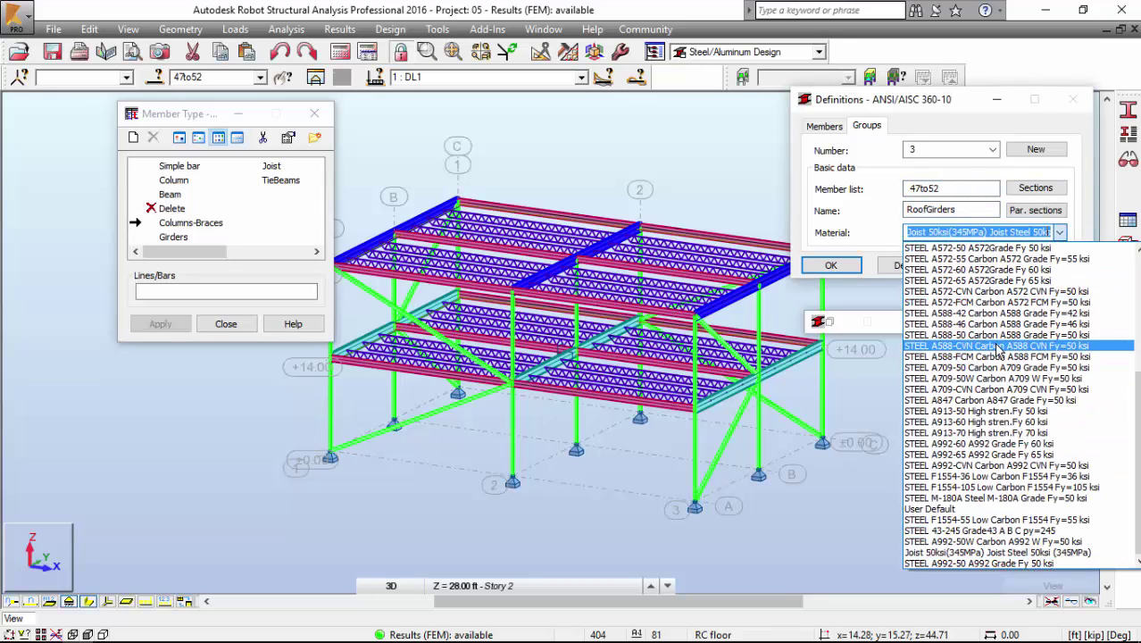
pyautogui.scroll(6, 1003, 343)
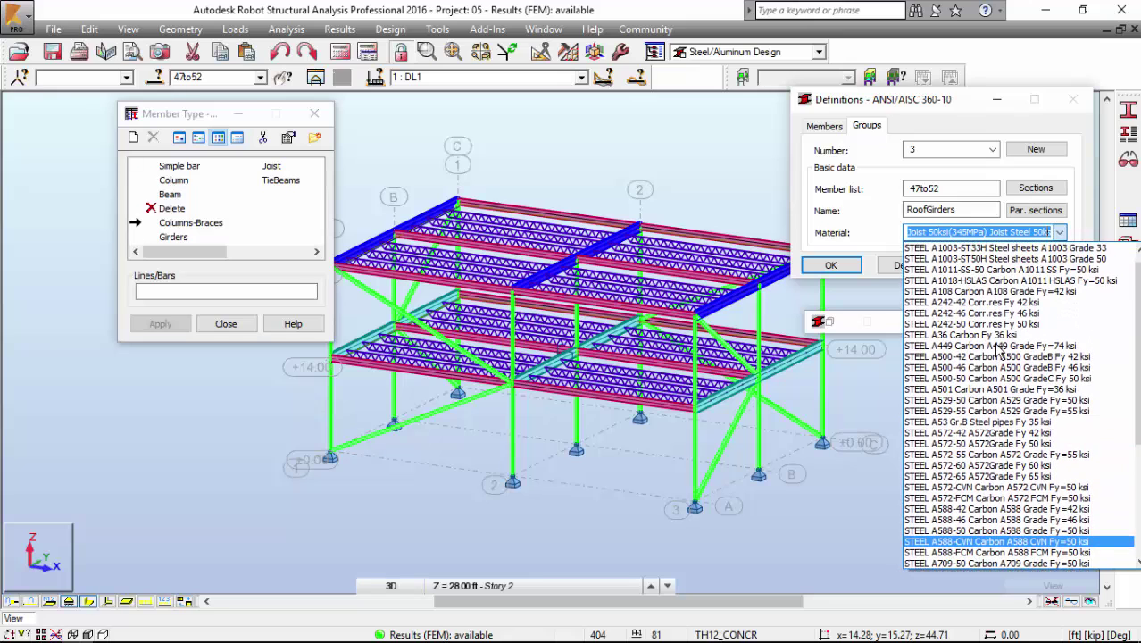
pyautogui.scroll(-6, 1000, 350)
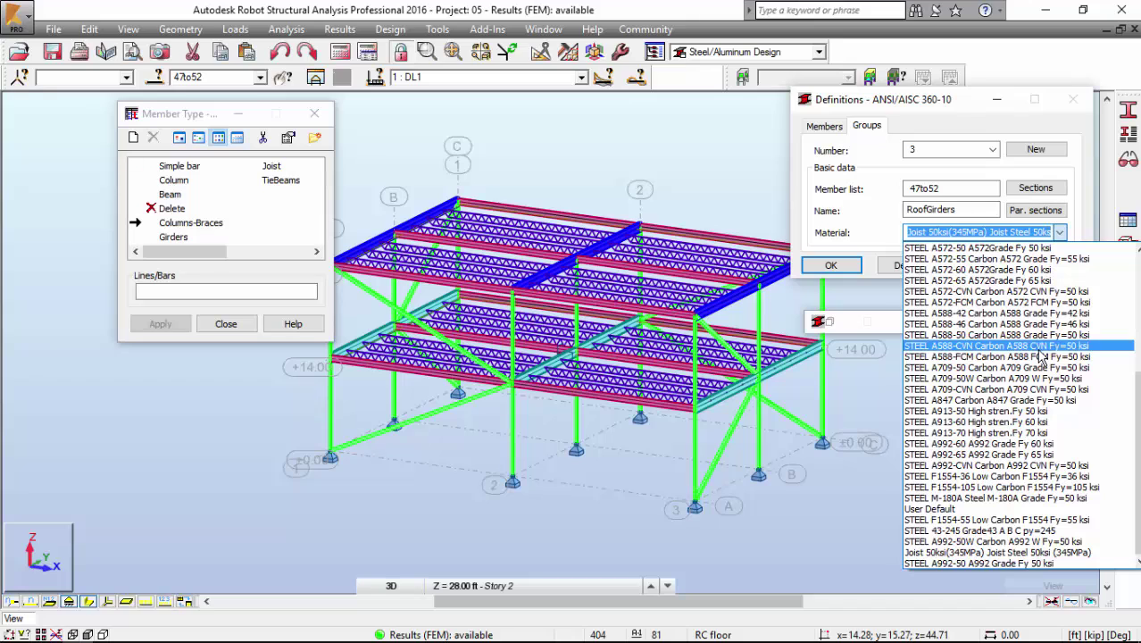
pyautogui.click(982, 564)
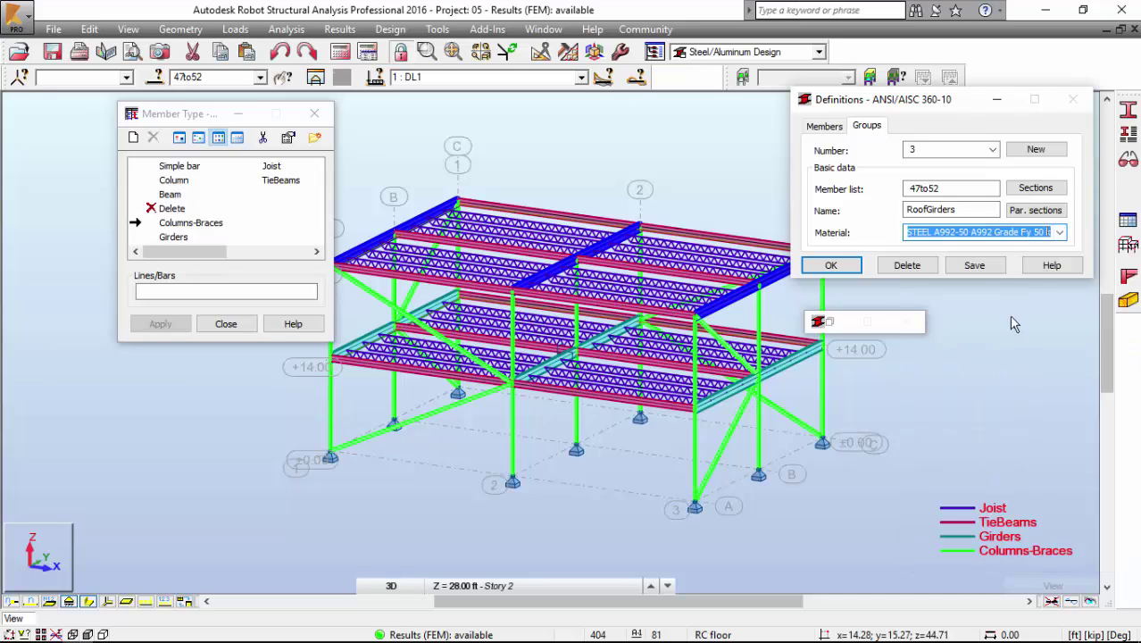
# Step: Open the section selection for group 3 and list the W family sections of the AISC 14.0 database
pyautogui.click(1033, 189)
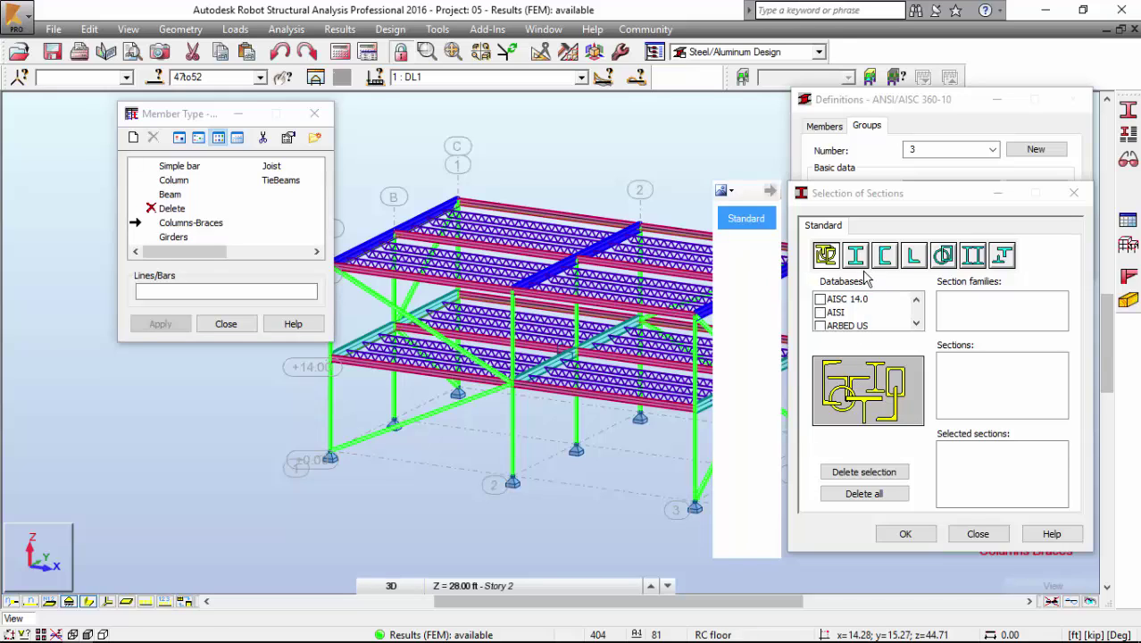
pyautogui.click(859, 300)
pyautogui.click(1058, 324)
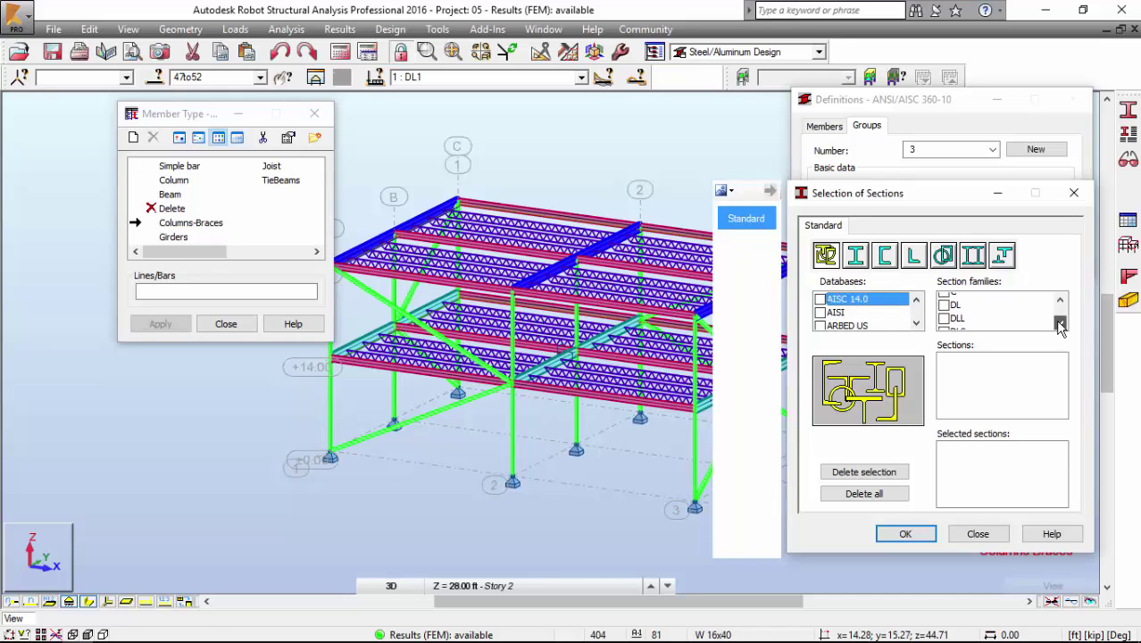
pyautogui.click(1058, 324)
pyautogui.click(1058, 324)
pyautogui.click(1058, 324)
pyautogui.click(1058, 301)
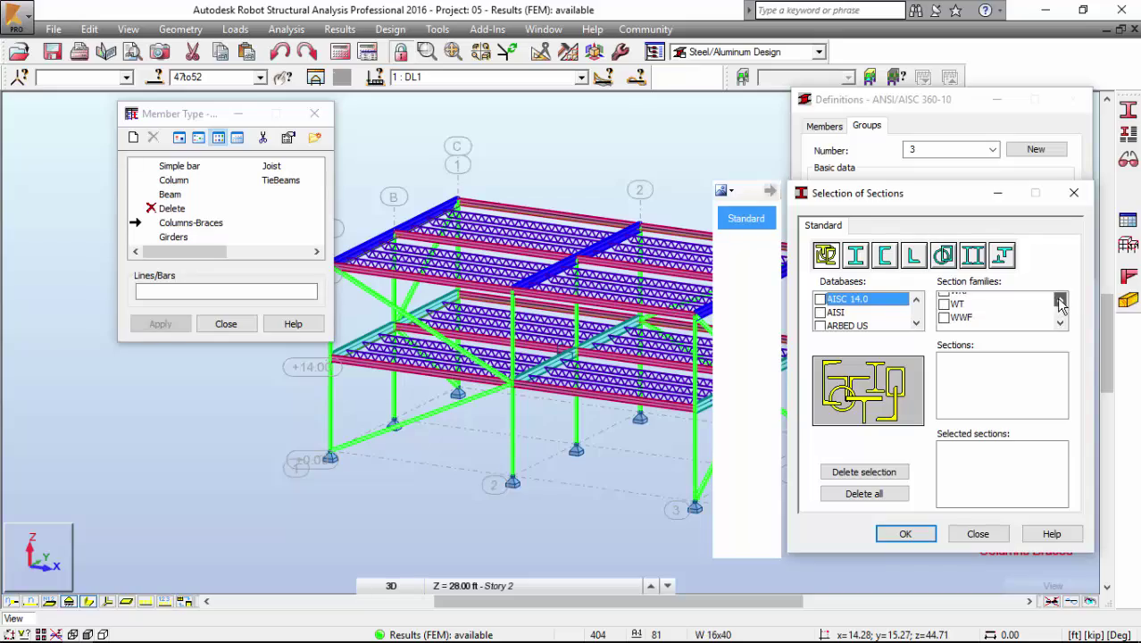
pyautogui.click(1059, 300)
pyautogui.click(957, 299)
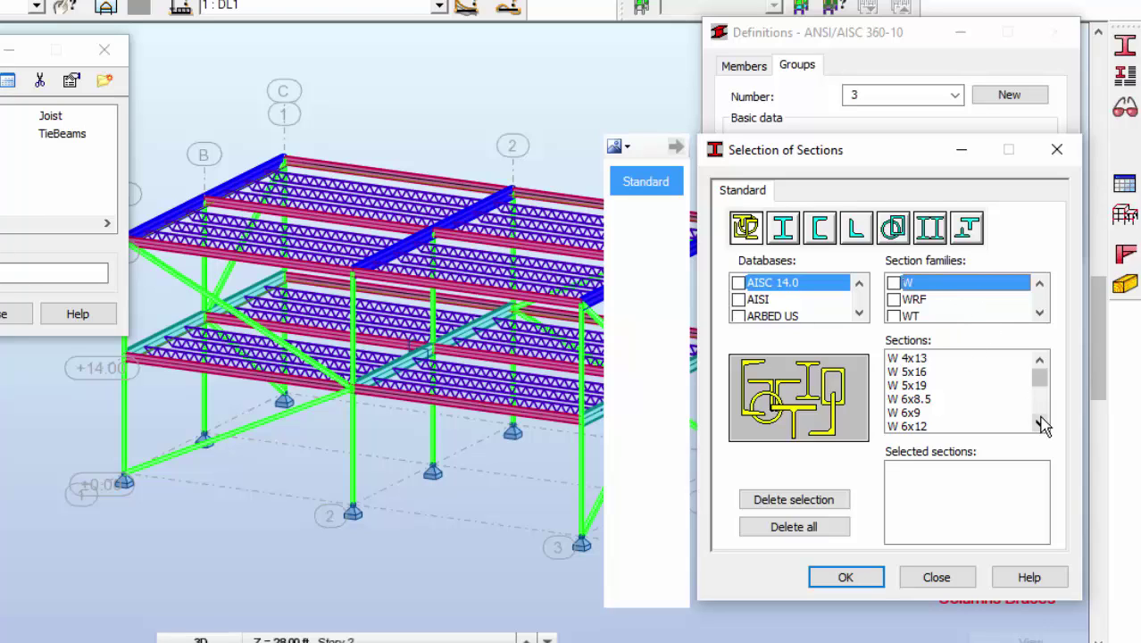
# Step: Find W 12x14 in the W family list and add it to the selected sections of group 3
pyautogui.moveTo(1040, 423); pyautogui.dragTo(1040, 423)
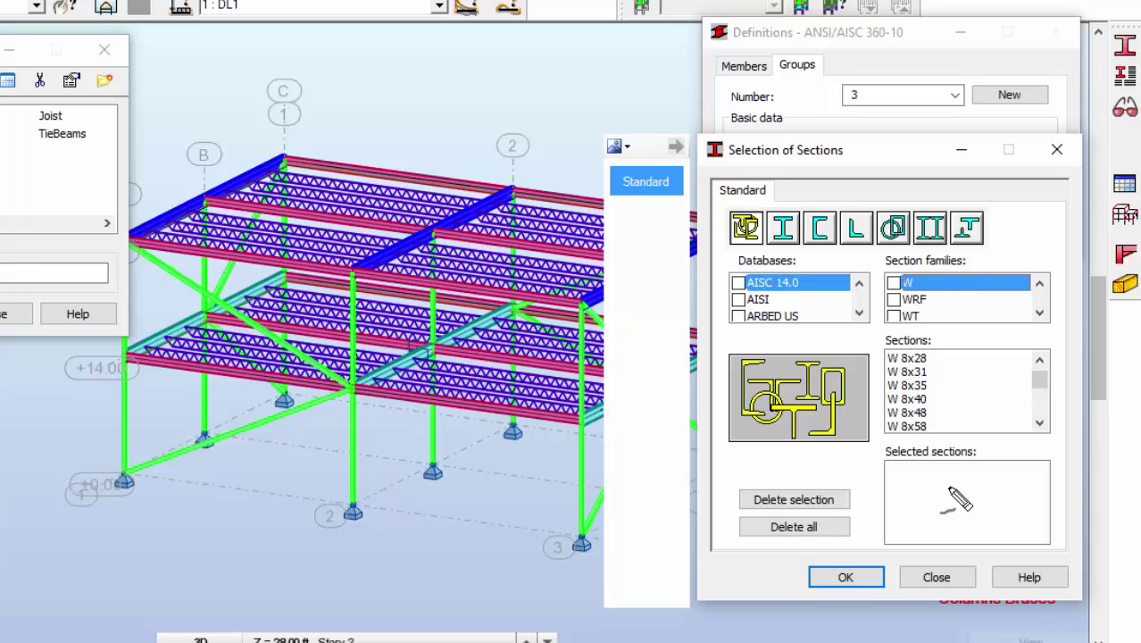
pyautogui.moveTo(963, 463)
pyautogui.mouseDown()
pyautogui.moveTo(897, 490)
pyautogui.moveTo(940, 544)
pyautogui.moveTo(993, 528)
pyautogui.moveTo(963, 459)
pyautogui.mouseUp()
pyautogui.moveTo(943, 324)
pyautogui.mouseDown()
pyautogui.moveTo(904, 332)
pyautogui.moveTo(862, 360)
pyautogui.moveTo(874, 420)
pyautogui.moveTo(948, 423)
pyautogui.moveTo(946, 338)
pyautogui.moveTo(919, 347)
pyautogui.mouseUp()
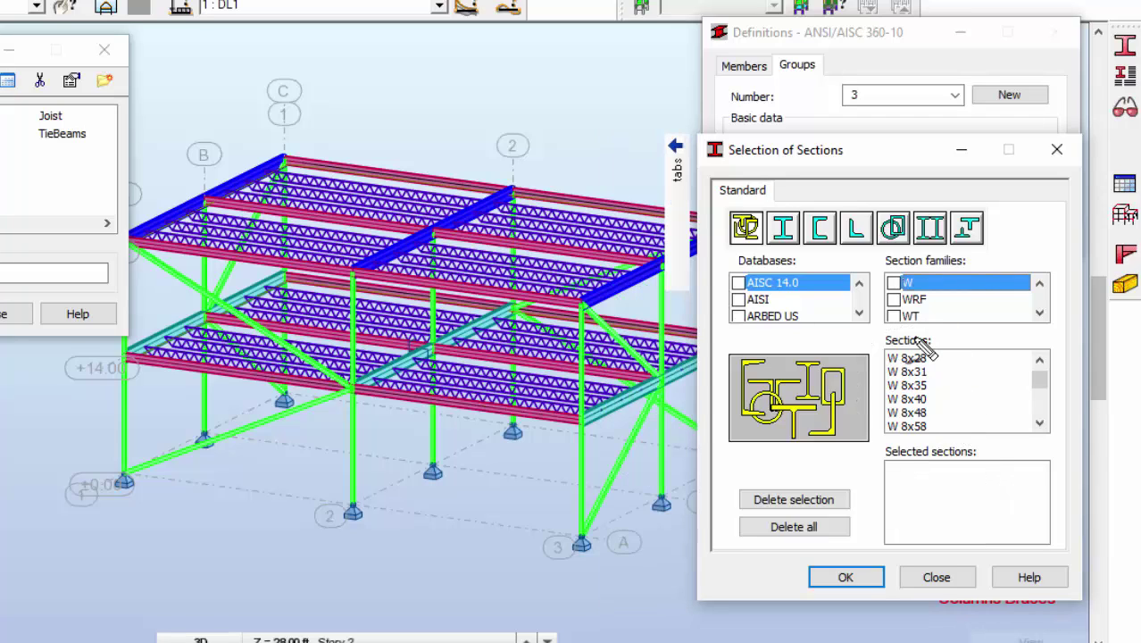
pyautogui.click(1039, 423)
pyautogui.moveTo(1039, 426); pyautogui.dragTo(1039, 426)
pyautogui.moveTo(1039, 361); pyautogui.dragTo(1044, 368)
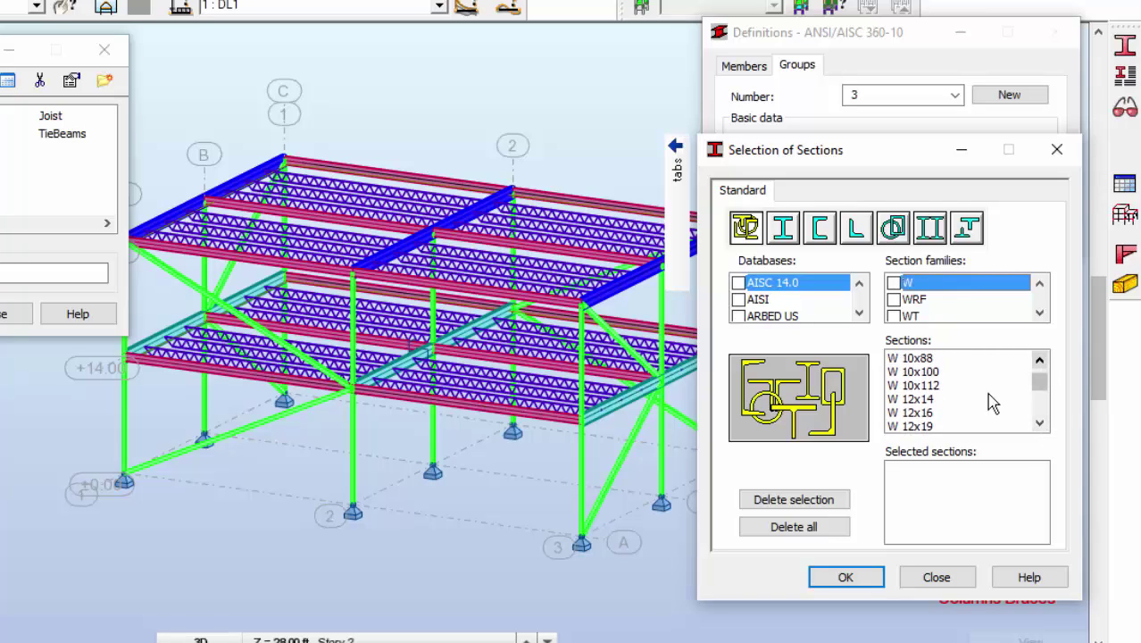
pyautogui.doubleClick(919, 398)
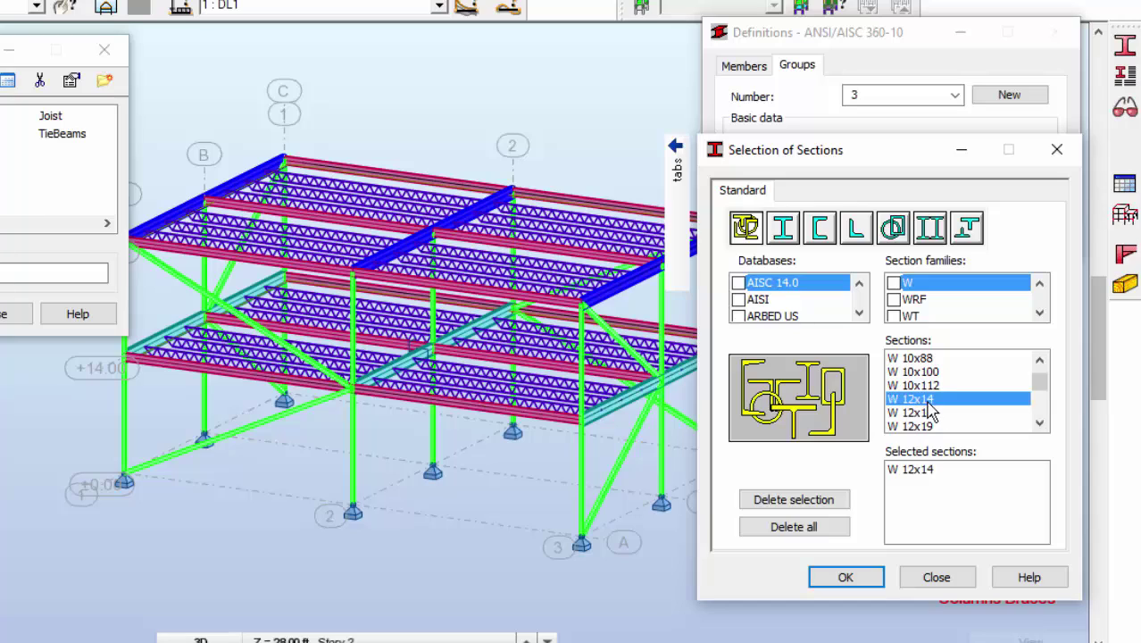
# Step: Extend the selected sections of group 3 to the range W 12x14 through W 18x55 and accept the selection
pyautogui.click(1040, 422)
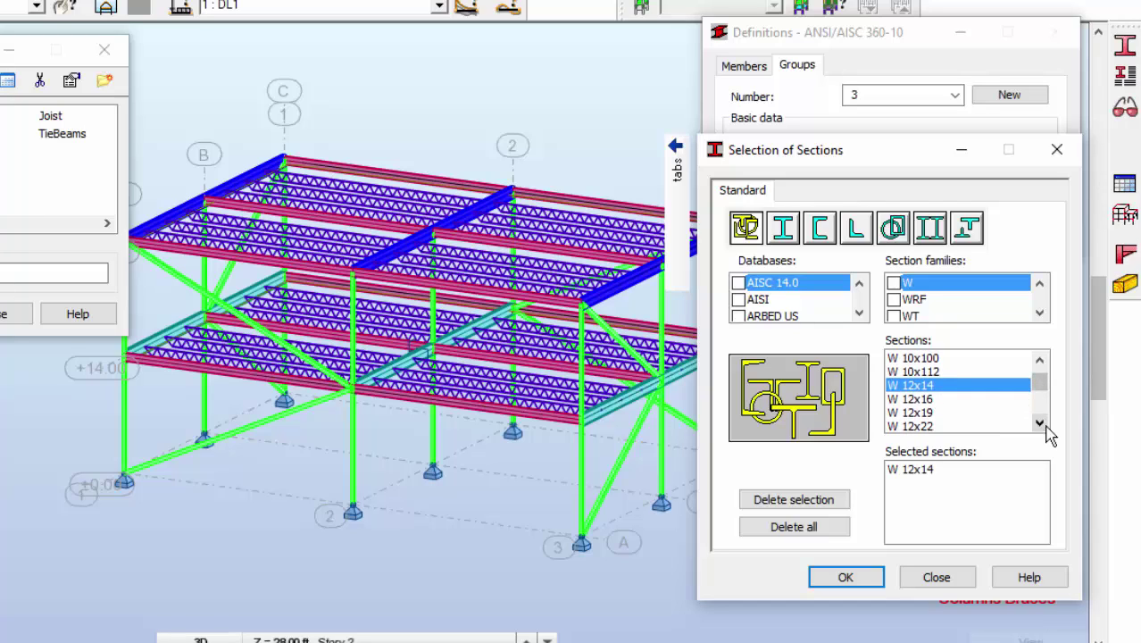
pyautogui.moveTo(1046, 428); pyautogui.dragTo(1046, 428)
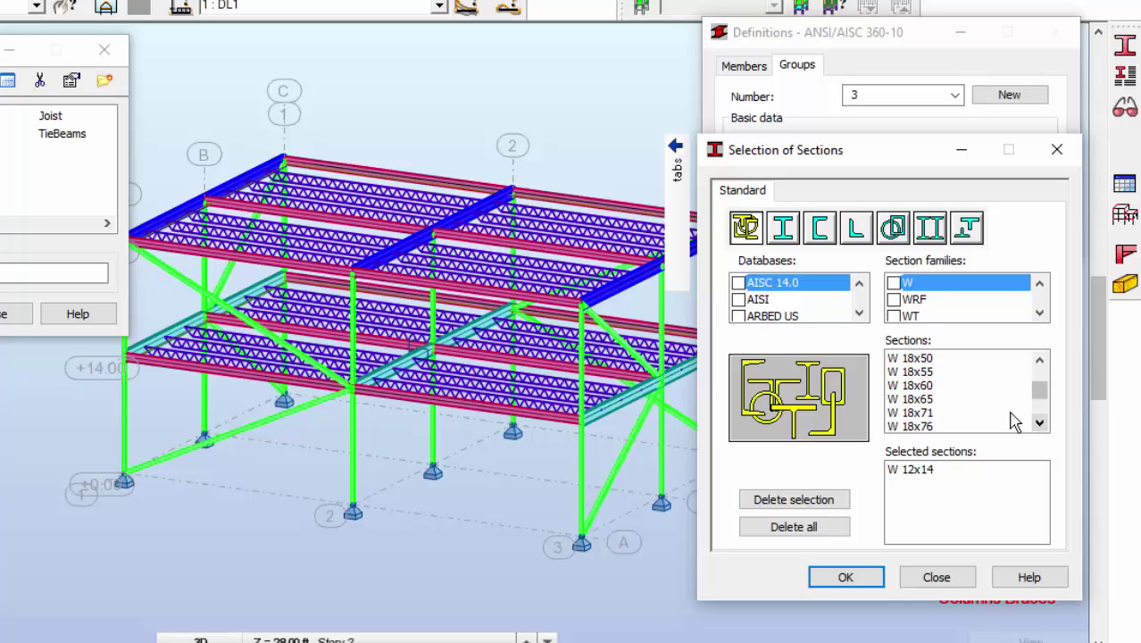
pyautogui.keyDown('shift'); pyautogui.click(920, 371); pyautogui.keyUp('shift')
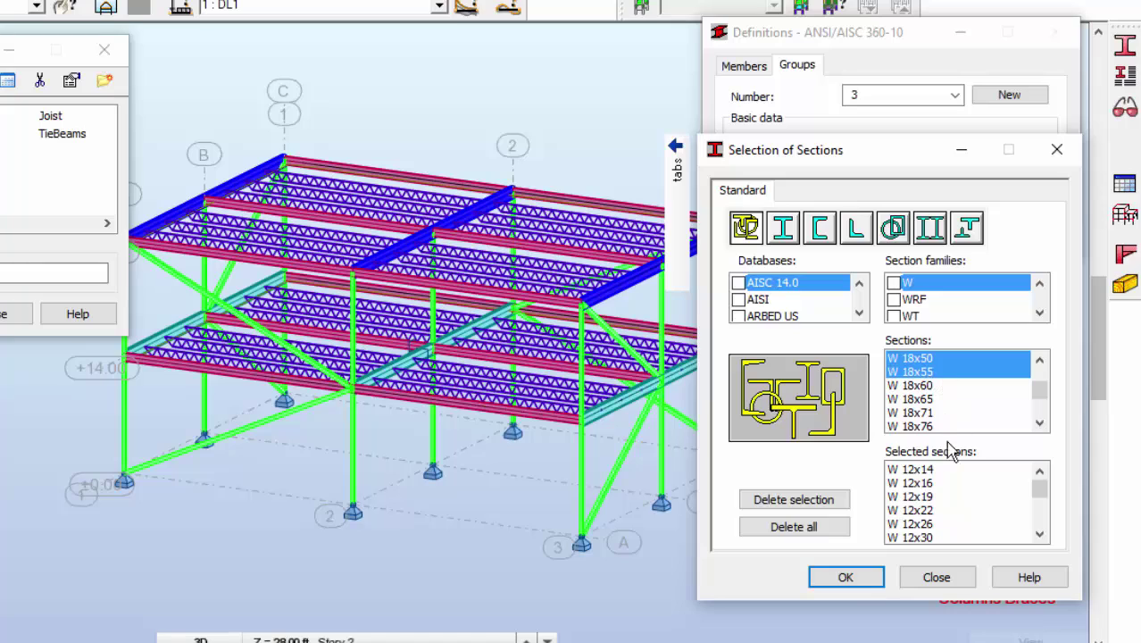
pyautogui.click(848, 578)
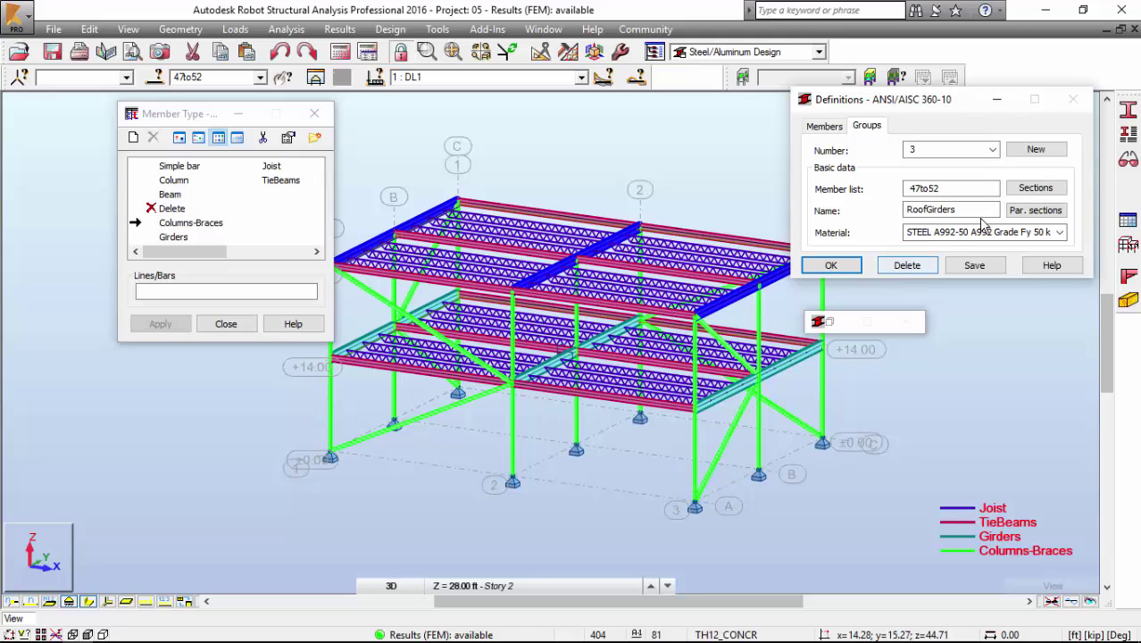
# Step: Create a new design group number 4 and name it FloorGirders
pyautogui.click(1035, 149)
pyautogui.press('Tab')
pyautogui.press('Tab')
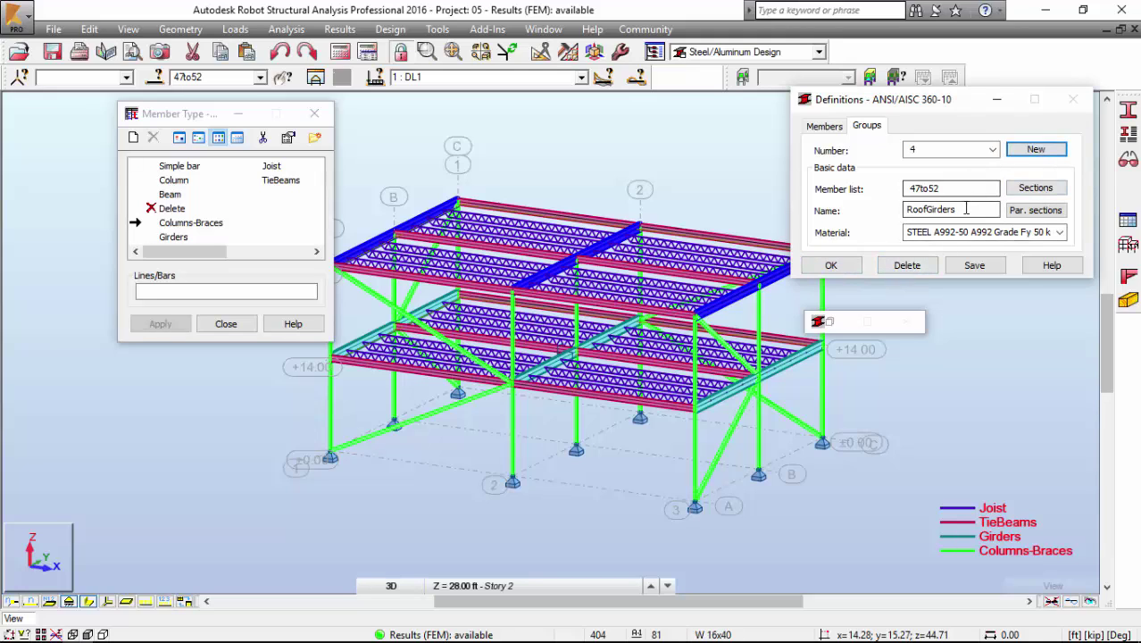
pyautogui.write('FlooR')
pyautogui.press('BackSpace')
pyautogui.write('rGirde')
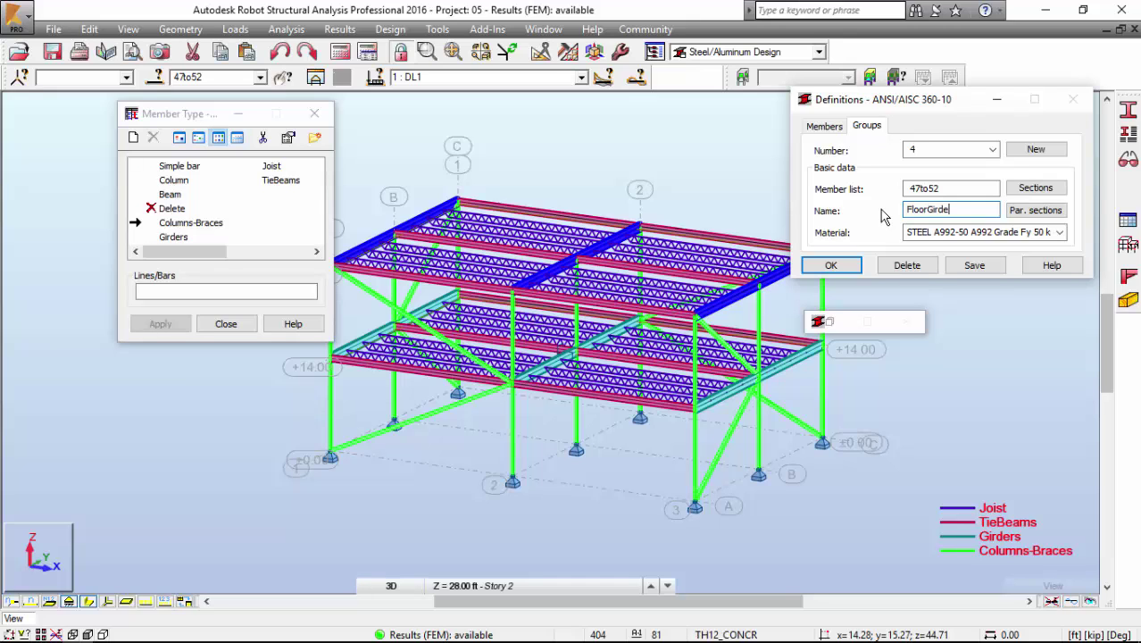
pyautogui.write('rs')
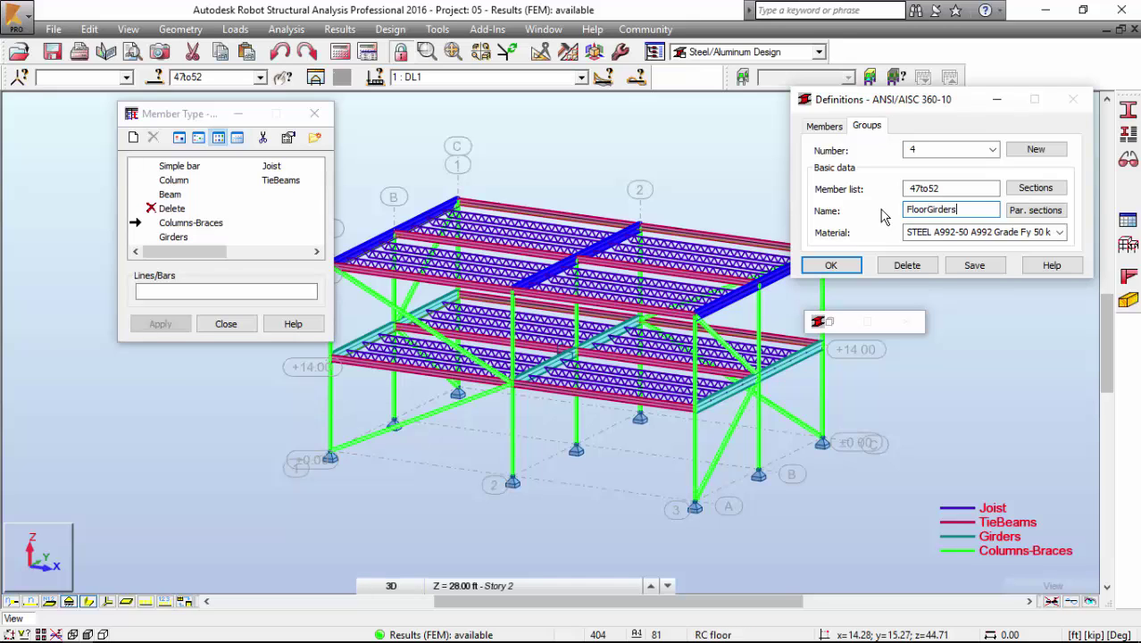
# Step: Select only the W 18x35 bars at the floor level, using a Z axis range of 14 - 14
pyautogui.click(159, 79)
pyautogui.click(649, 361)
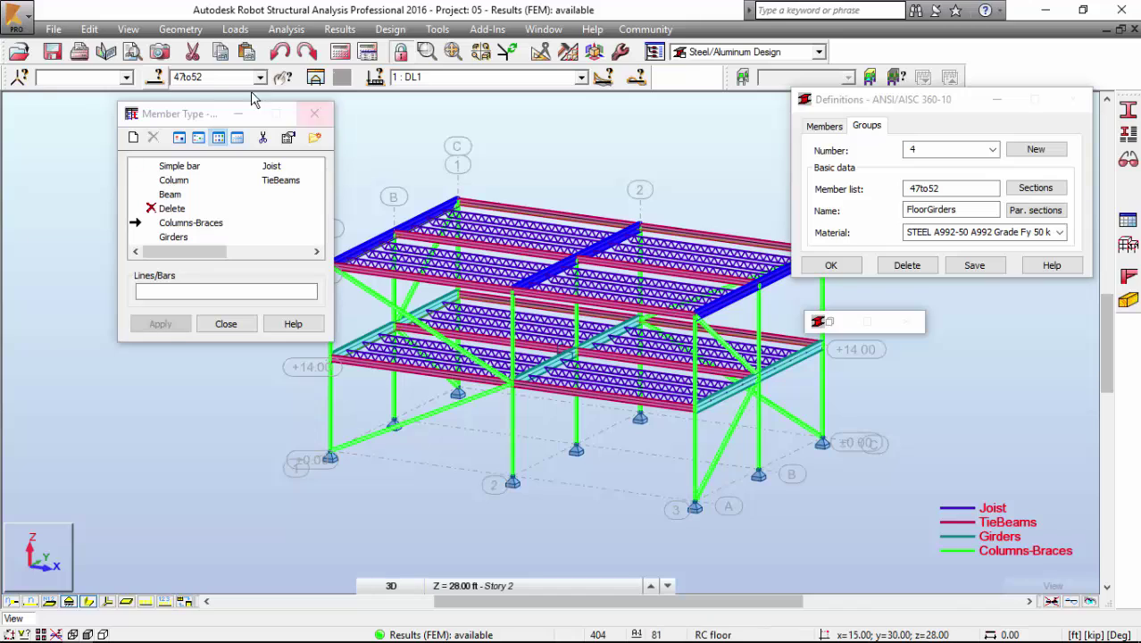
pyautogui.click(157, 78)
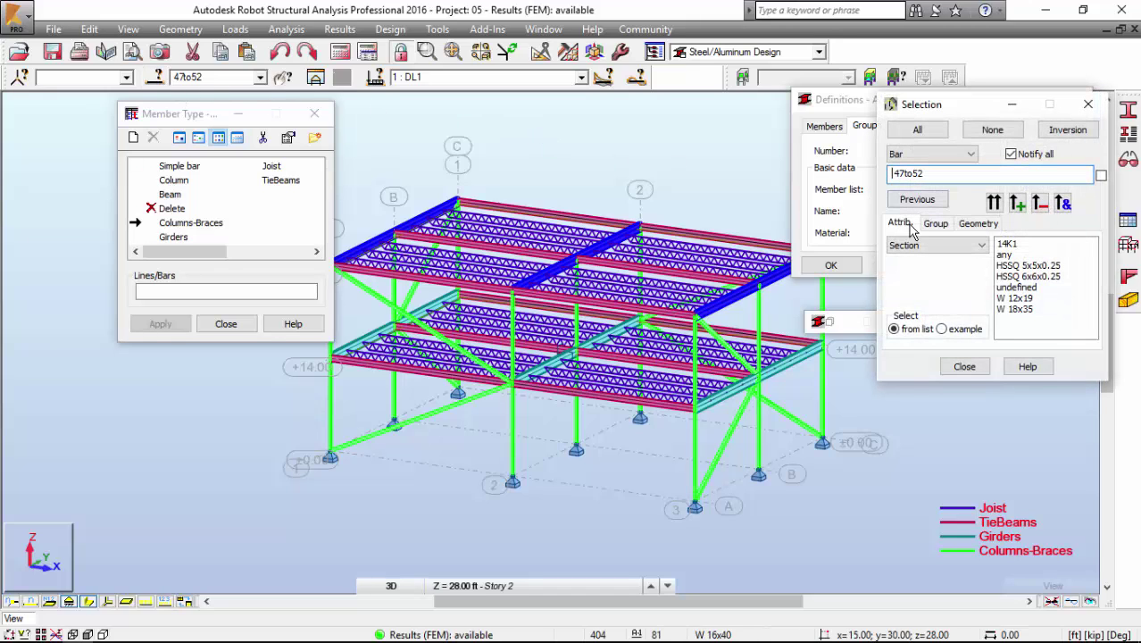
pyautogui.click(973, 223)
pyautogui.click(942, 298)
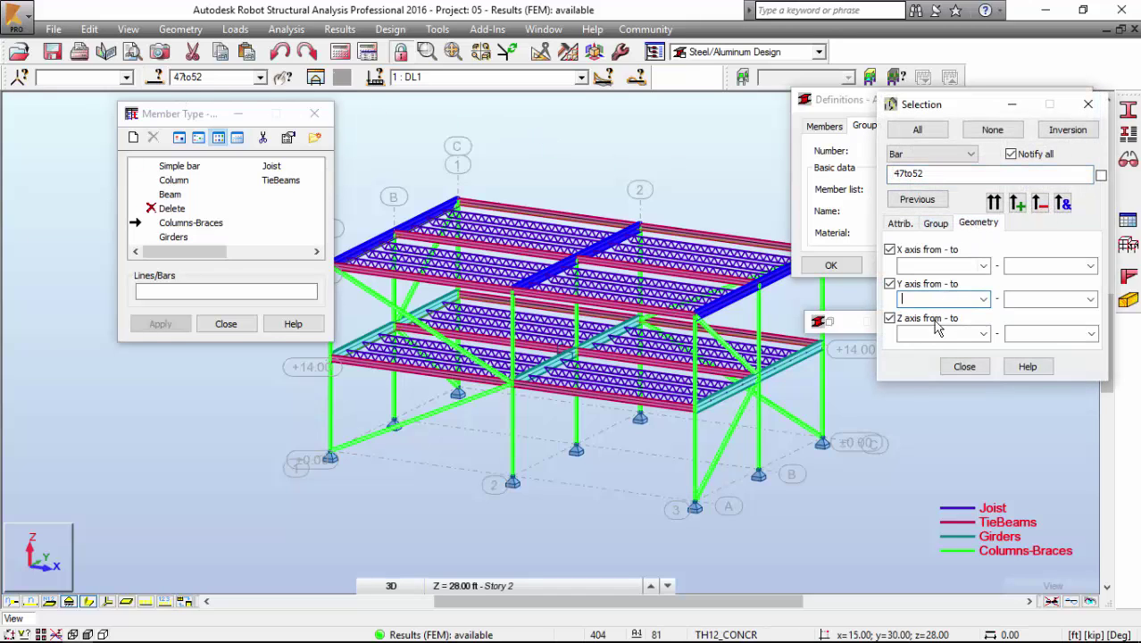
pyautogui.click(933, 332)
pyautogui.write('14')
pyautogui.press('Tab')
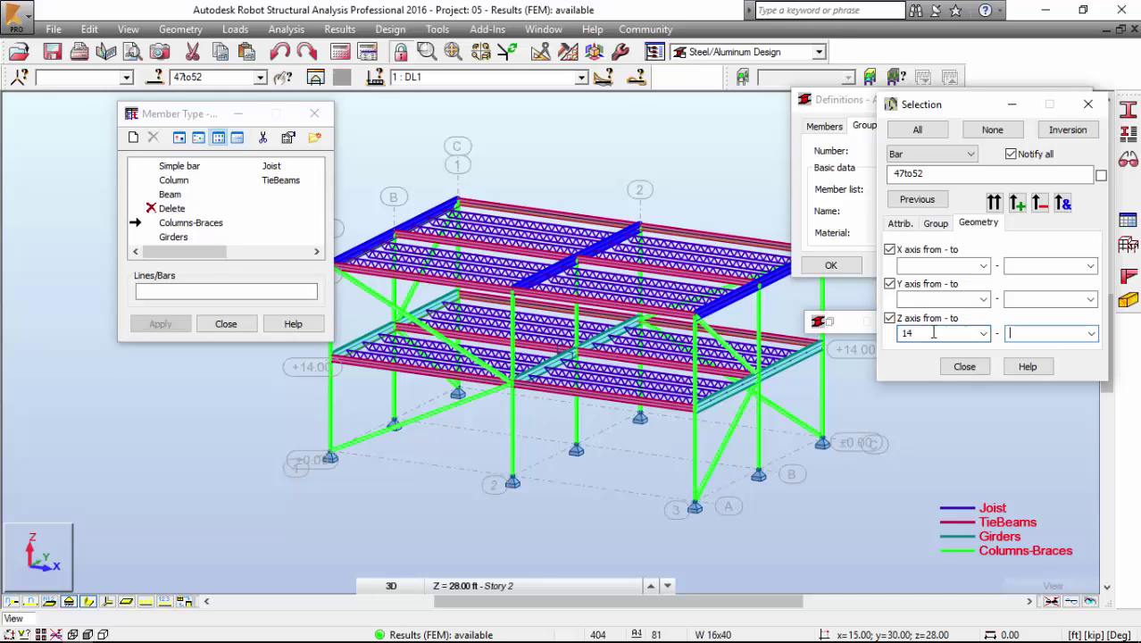
pyautogui.press('Return')
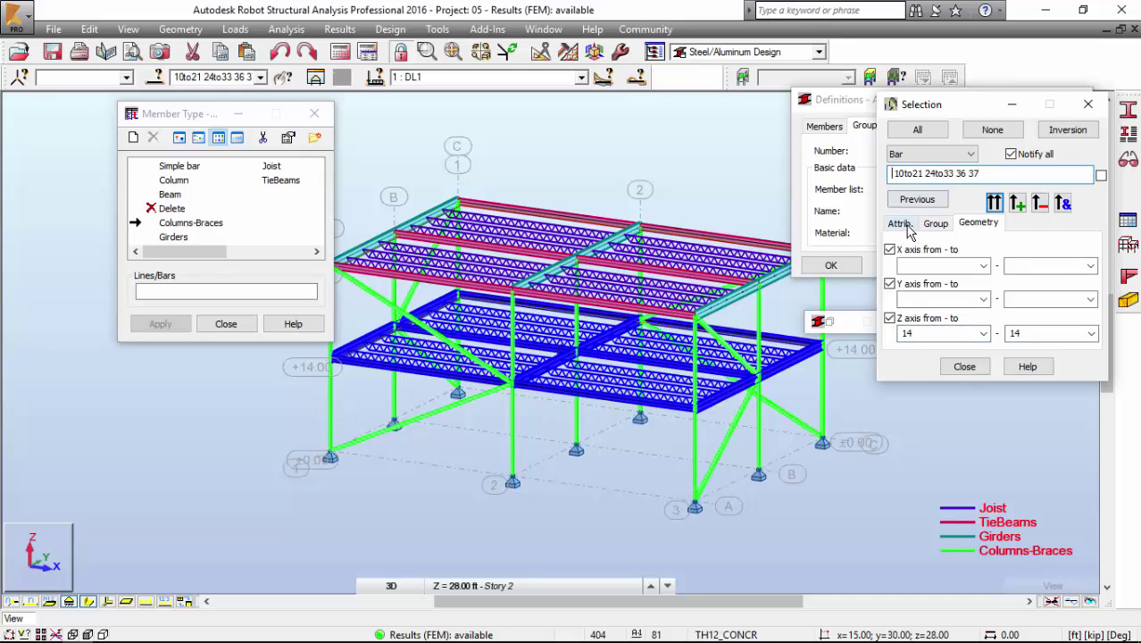
pyautogui.click(1023, 309)
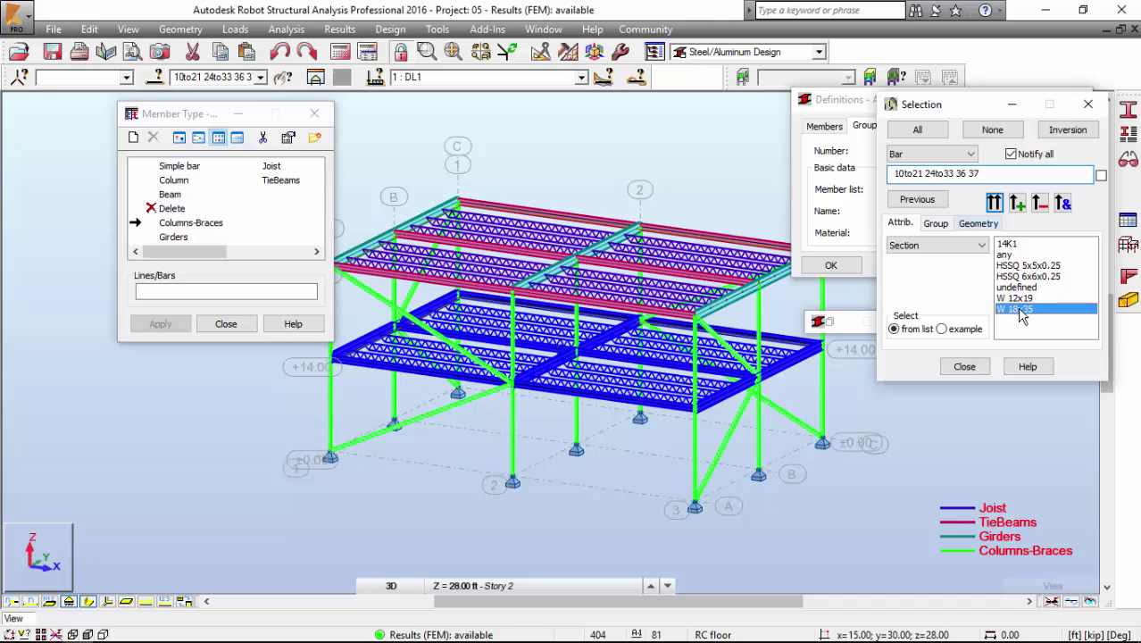
pyautogui.click(1061, 203)
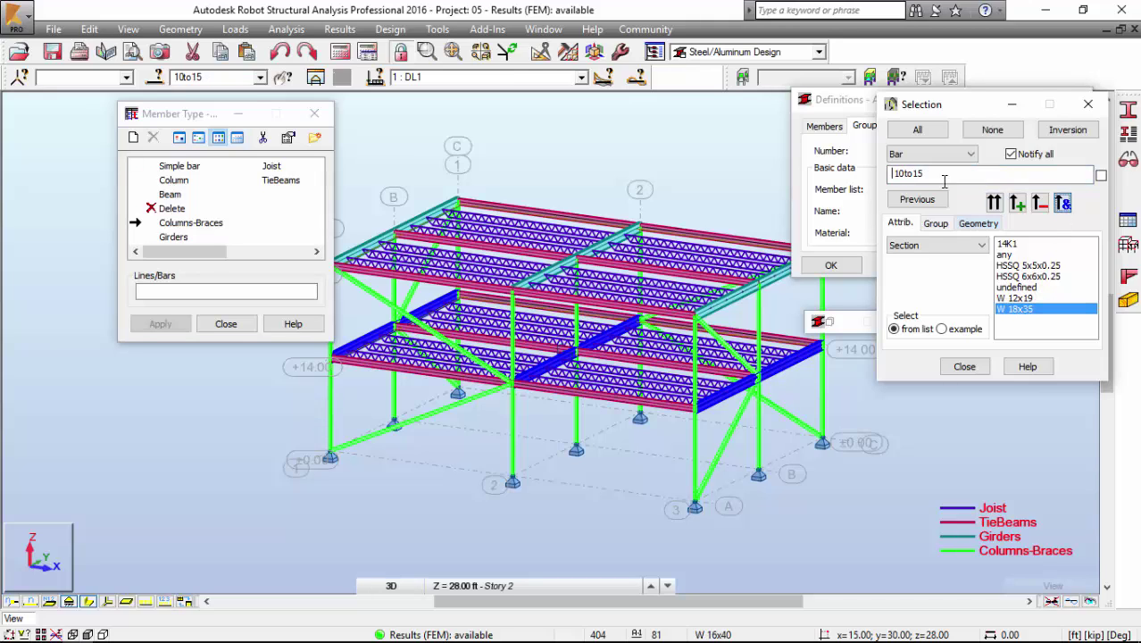
pyautogui.click(964, 366)
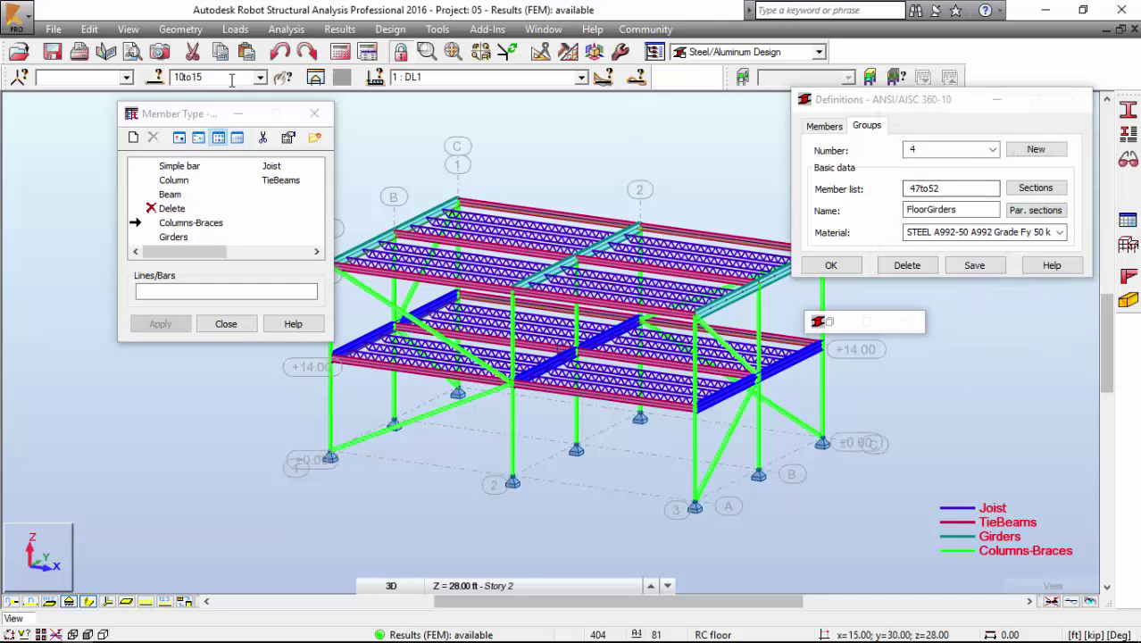
# Step: Set the member list of group 4 to 10to15 and remove all of its selected sections
pyautogui.click(934, 185)
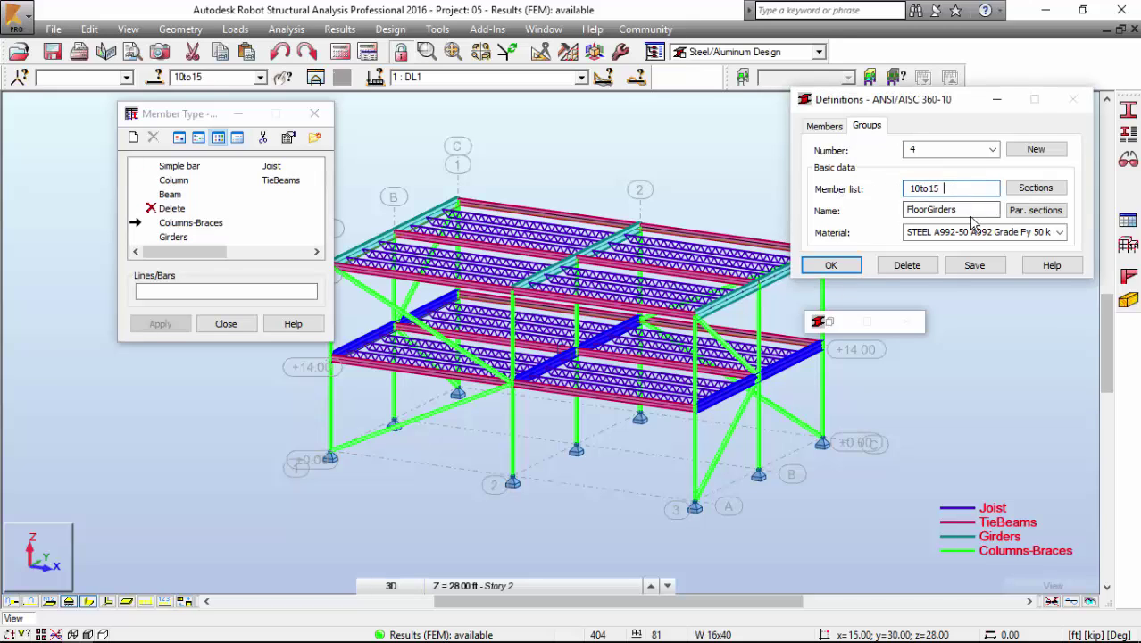
pyautogui.click(1027, 188)
pyautogui.click(971, 470)
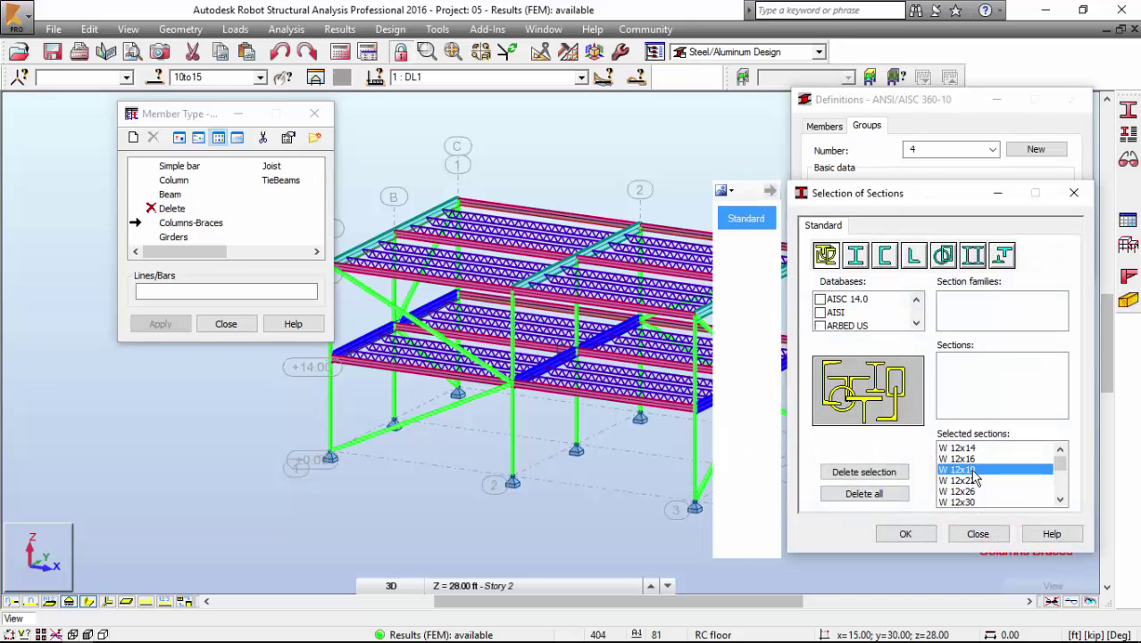
pyautogui.click(881, 497)
# Step: Add the entire W family of the AISC 14.0 database to the selected sections of group 4 and accept
pyautogui.click(916, 322)
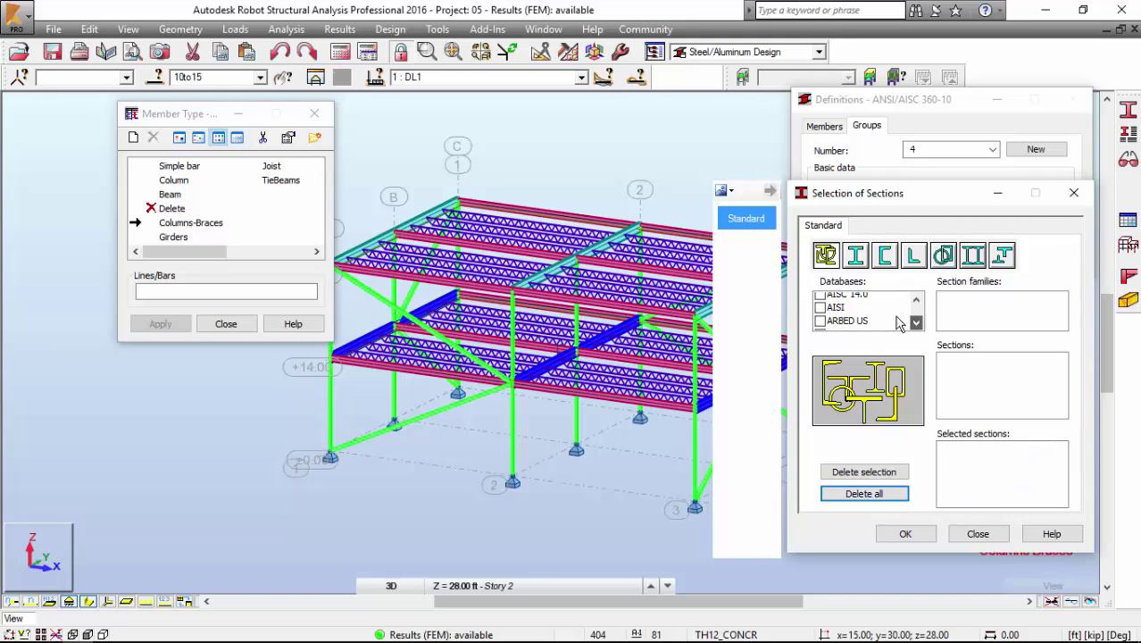
pyautogui.click(916, 300)
pyautogui.click(898, 299)
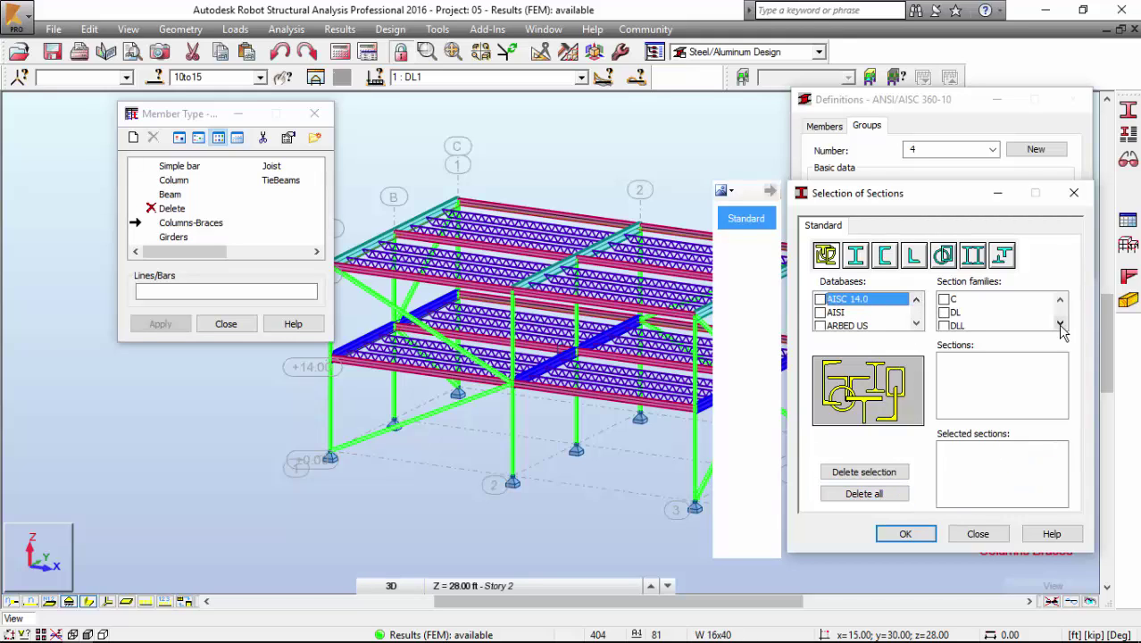
pyautogui.click(1060, 325)
pyautogui.click(1060, 325)
pyautogui.click(1060, 325)
pyautogui.click(1059, 325)
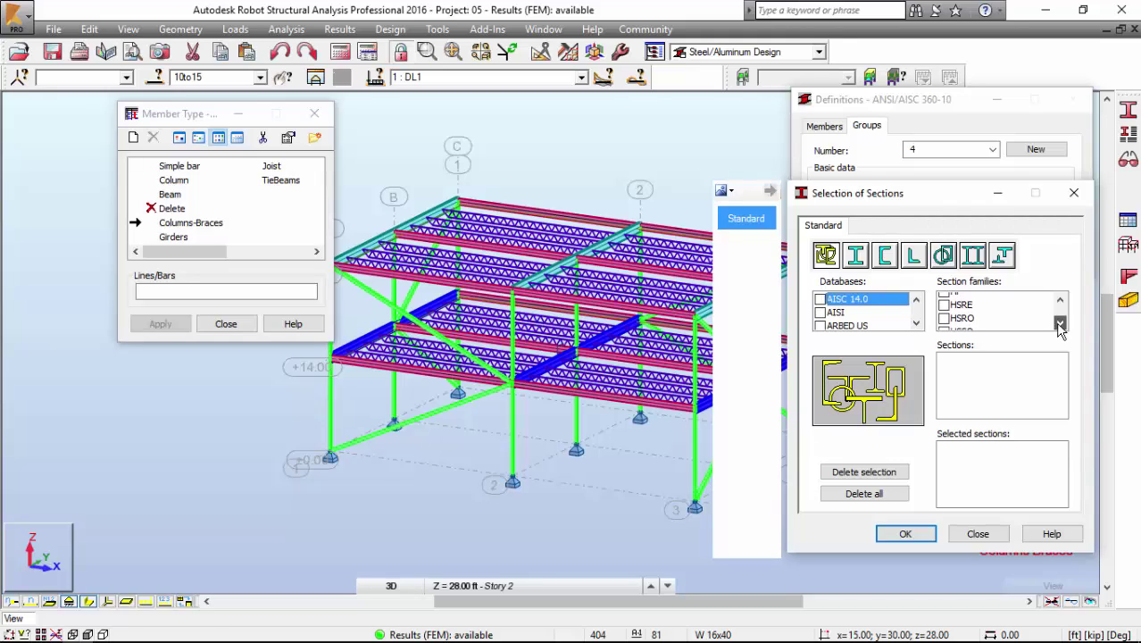
pyautogui.click(1060, 325)
pyautogui.click(1060, 325)
pyautogui.click(1060, 325)
pyautogui.click(1059, 325)
pyautogui.click(1059, 325)
pyautogui.click(1060, 324)
pyautogui.click(1060, 325)
pyautogui.click(1060, 325)
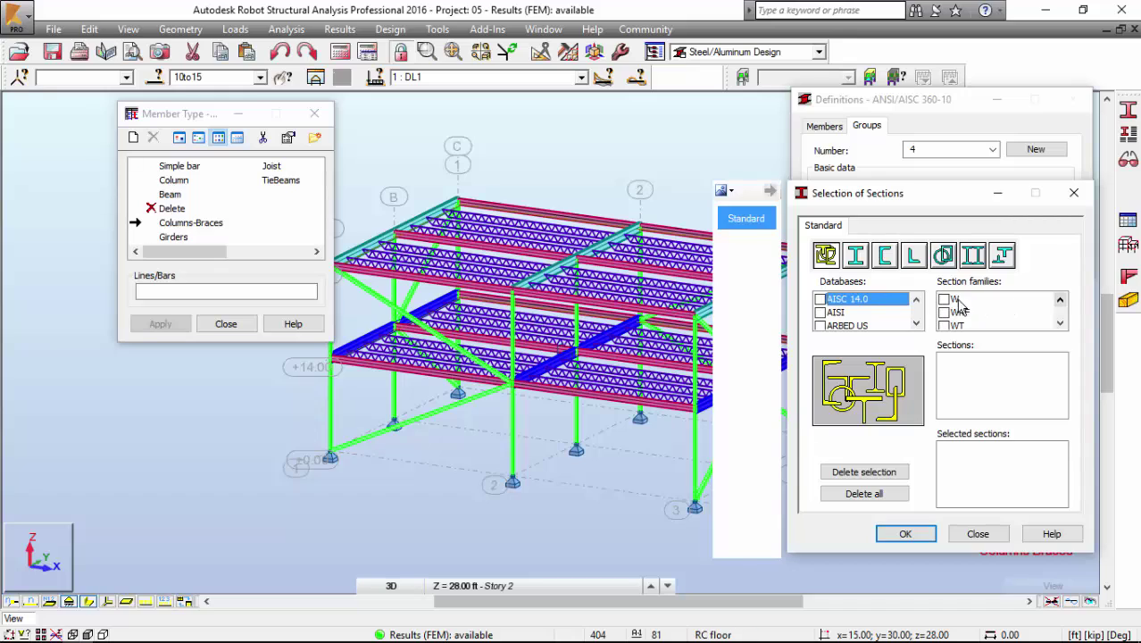
pyautogui.click(957, 300)
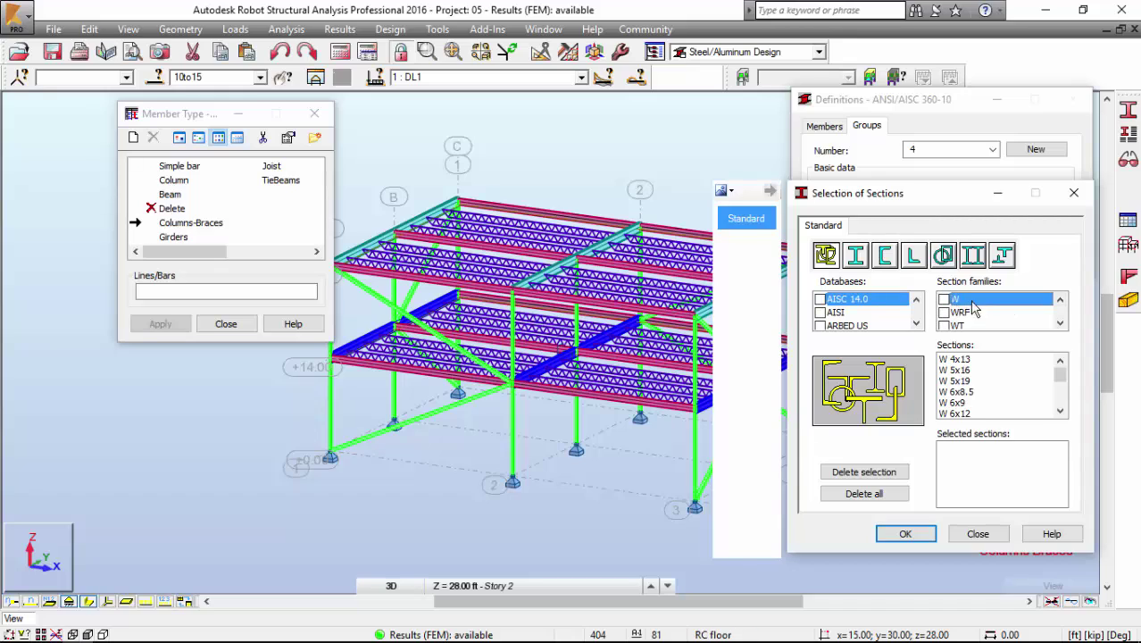
pyautogui.click(945, 300)
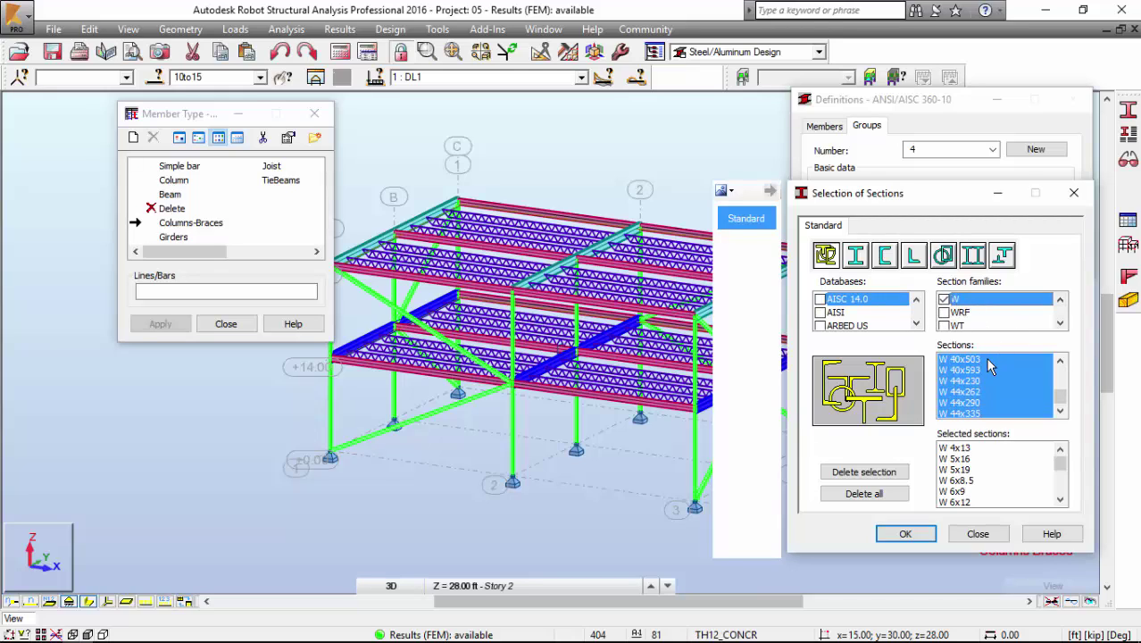
pyautogui.click(905, 533)
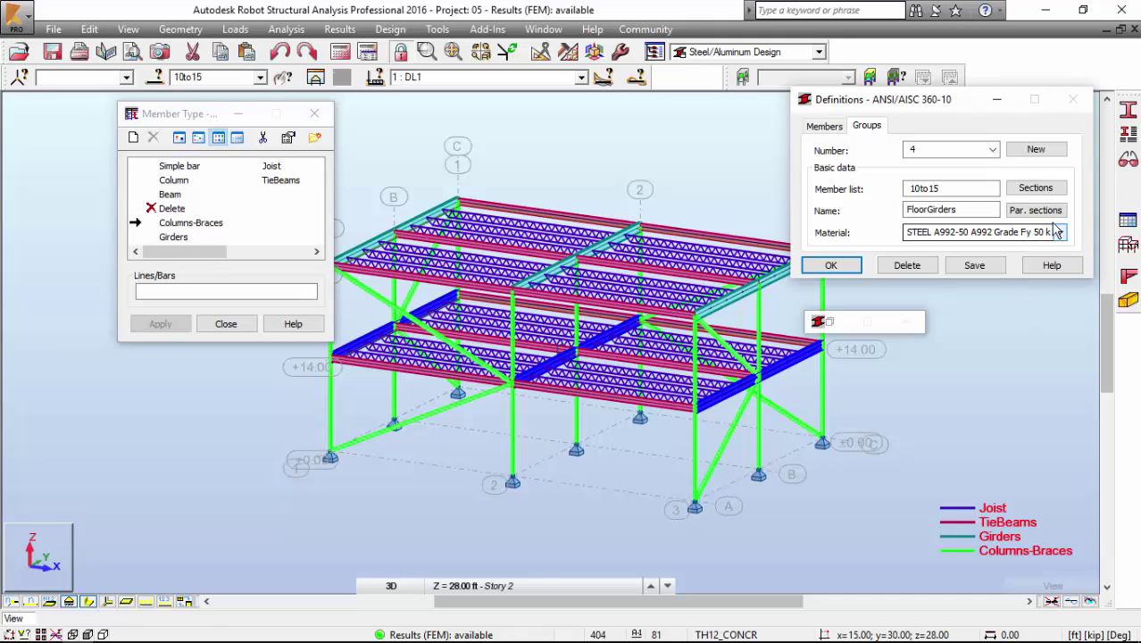
# Step: Create a new design group number 5 and name it TieBeams
pyautogui.click(1038, 149)
pyautogui.doubleClick(928, 209)
pyautogui.write('TieB')
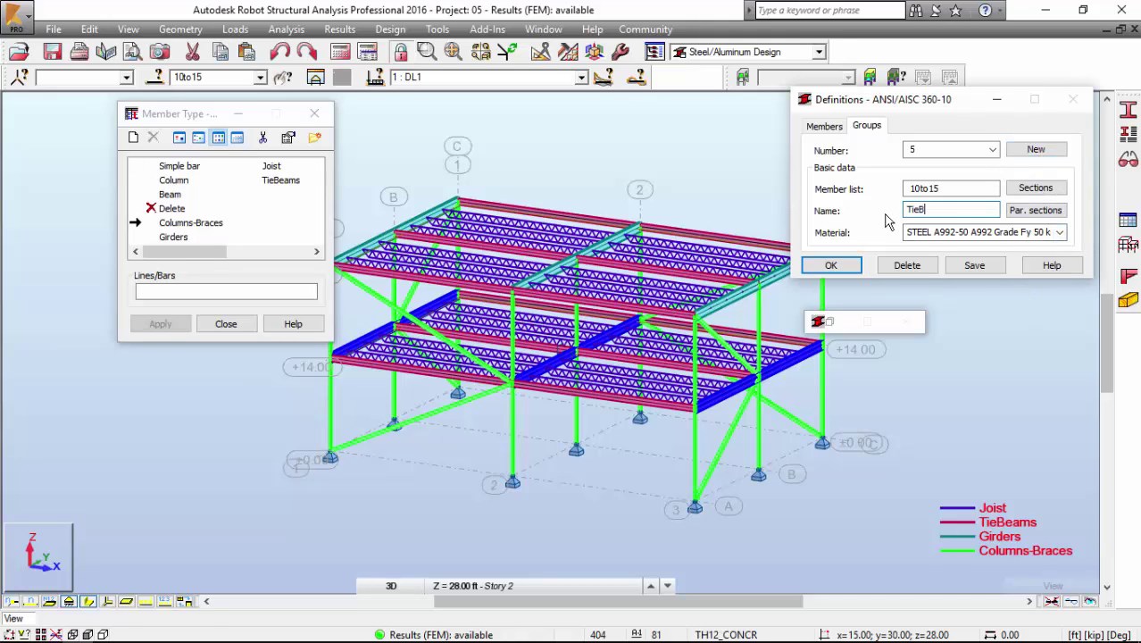
pyautogui.write('eams')
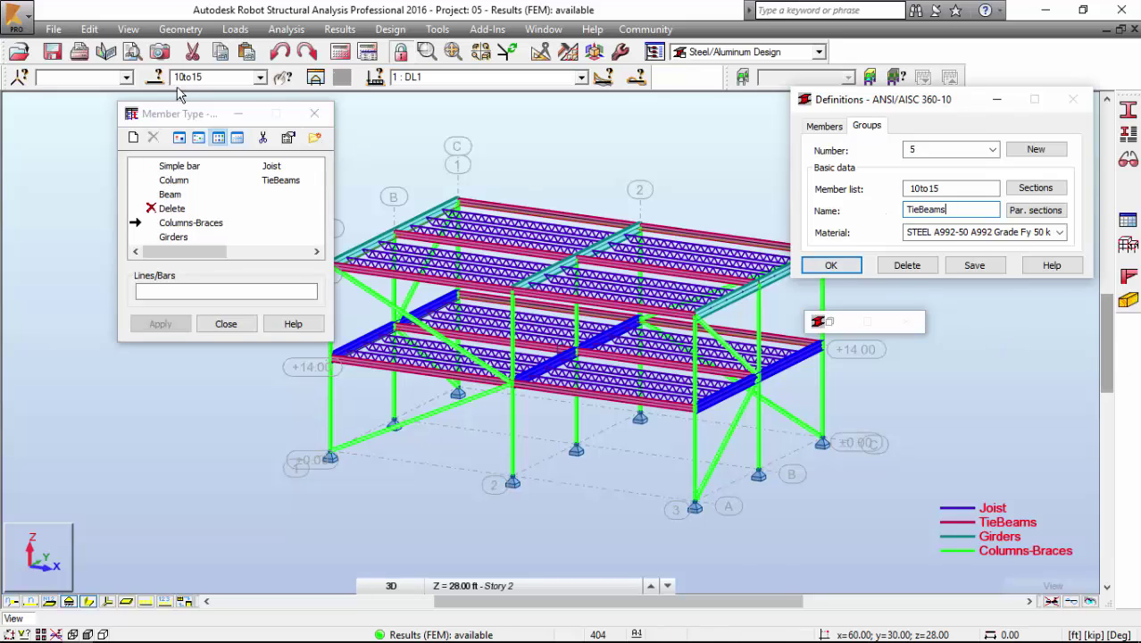
# Step: Replace the current bar selection with all W 12x19 bars on both levels
pyautogui.click(830, 265)
pyautogui.click(643, 366)
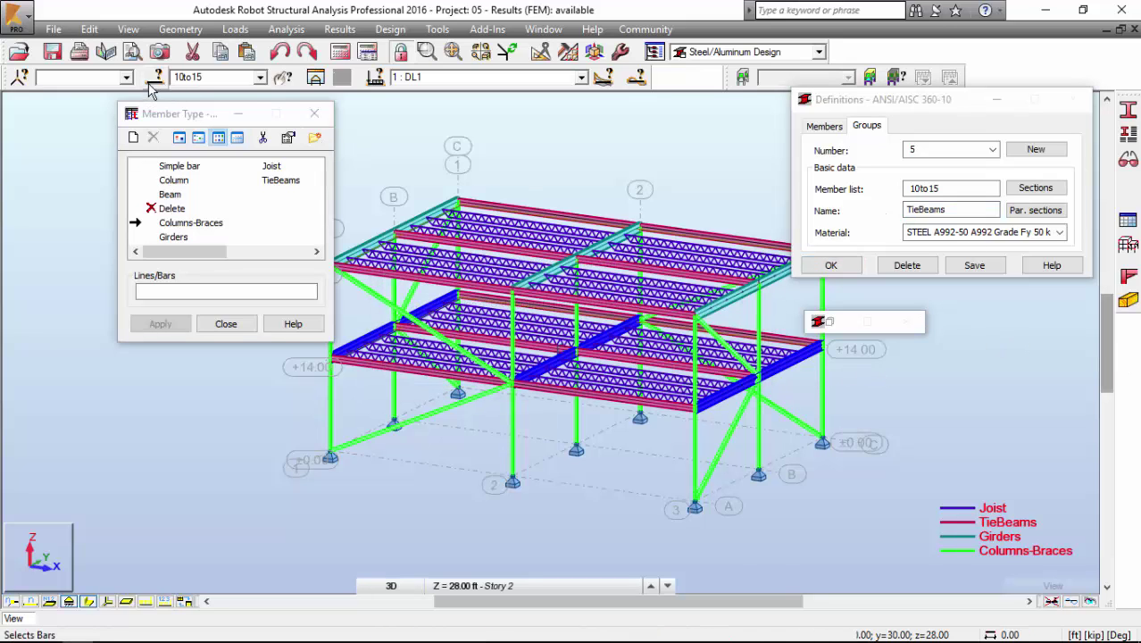
pyautogui.click(951, 188)
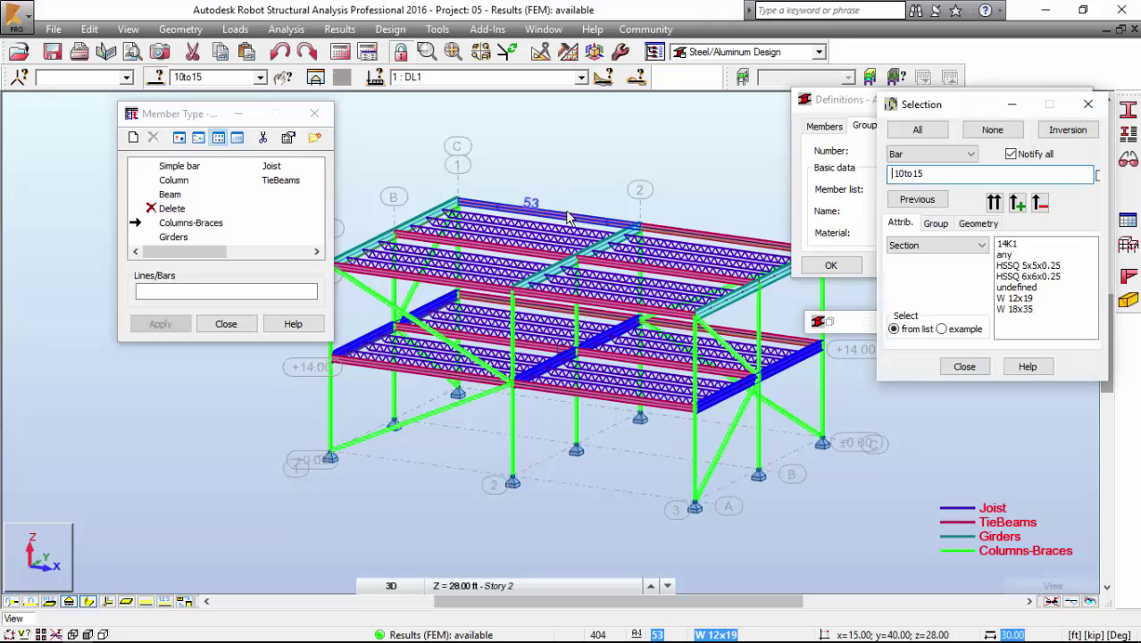
pyautogui.click(977, 224)
pyautogui.click(900, 223)
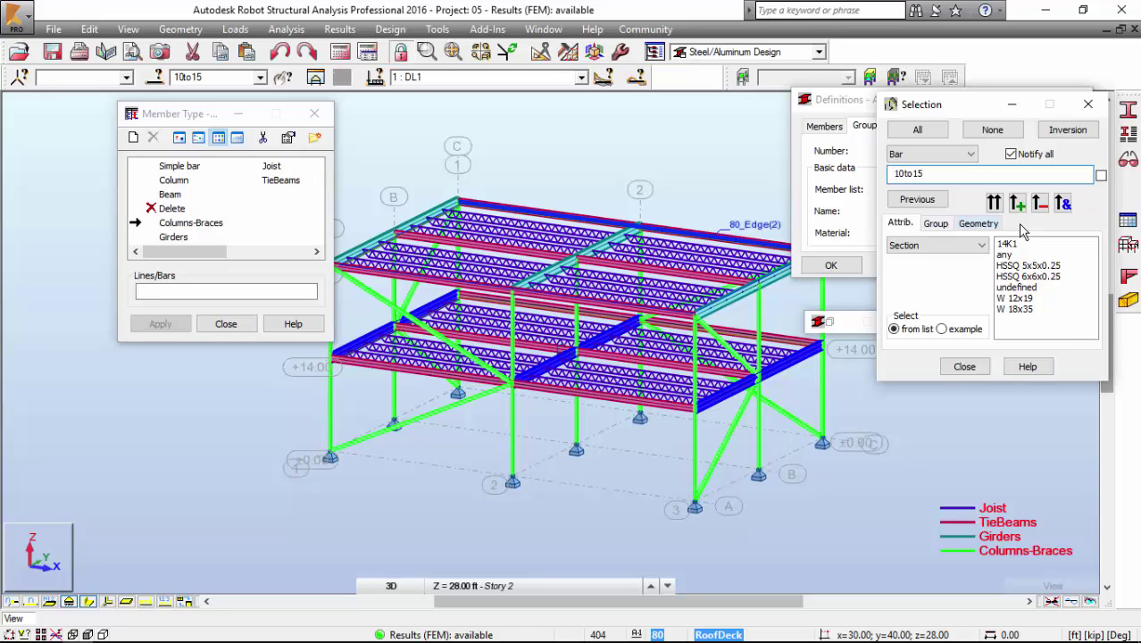
pyautogui.click(1006, 298)
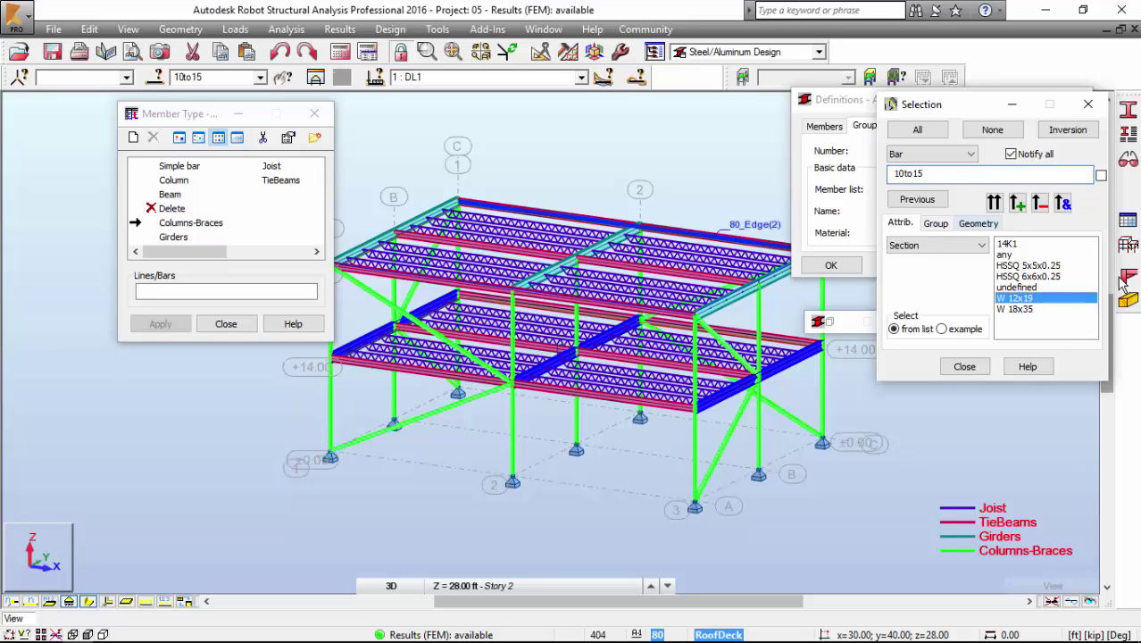
pyautogui.click(994, 204)
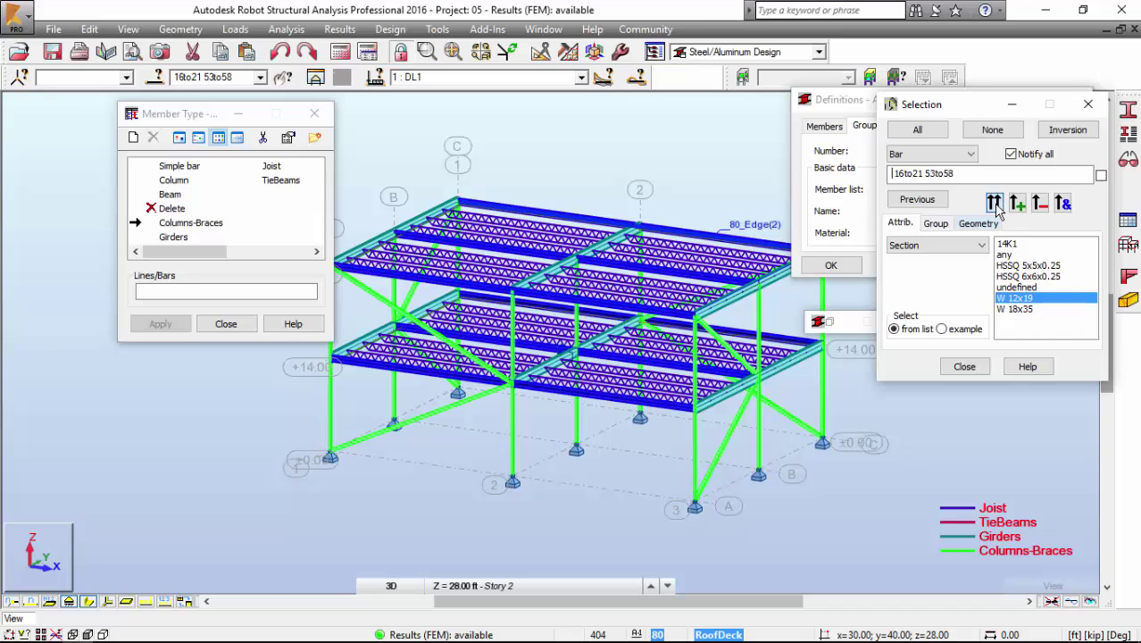
pyautogui.click(964, 366)
# Step: Set the member list of group 5 to 16to21 53to58 and accept its candidate sections
pyautogui.click(232, 77)
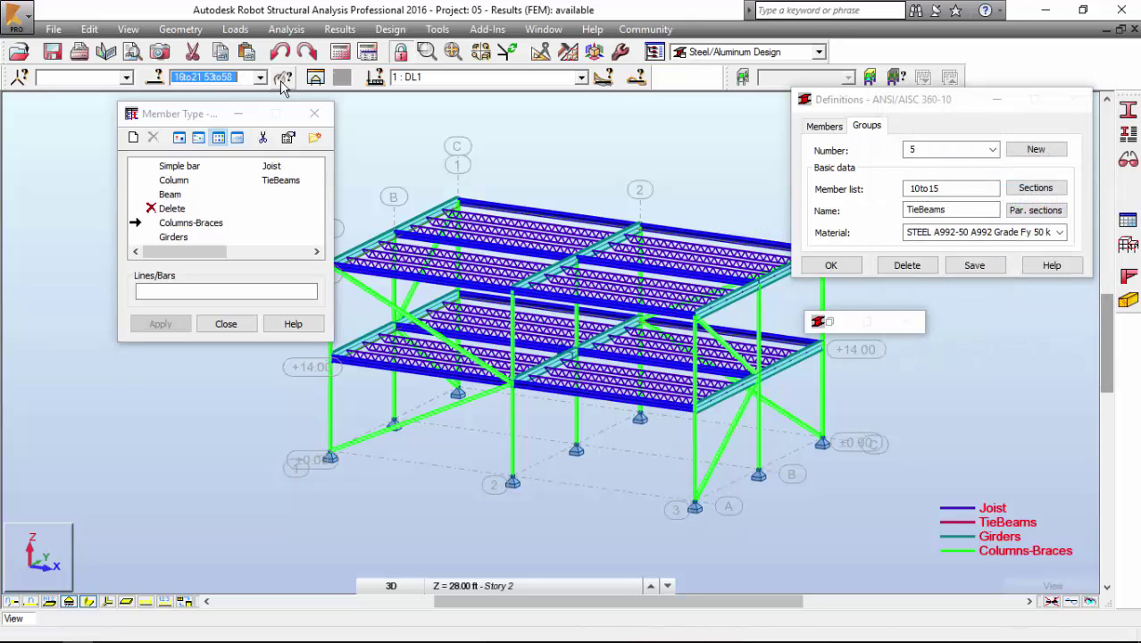
pyautogui.doubleClick(954, 189)
pyautogui.write('16to21 53to58')
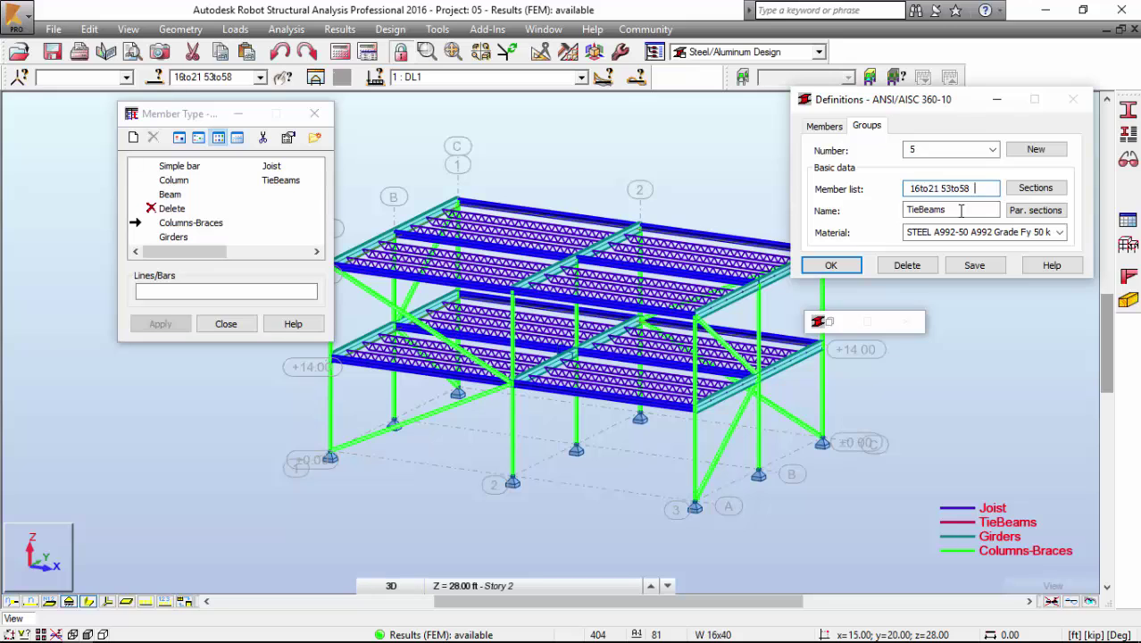
pyautogui.click(976, 266)
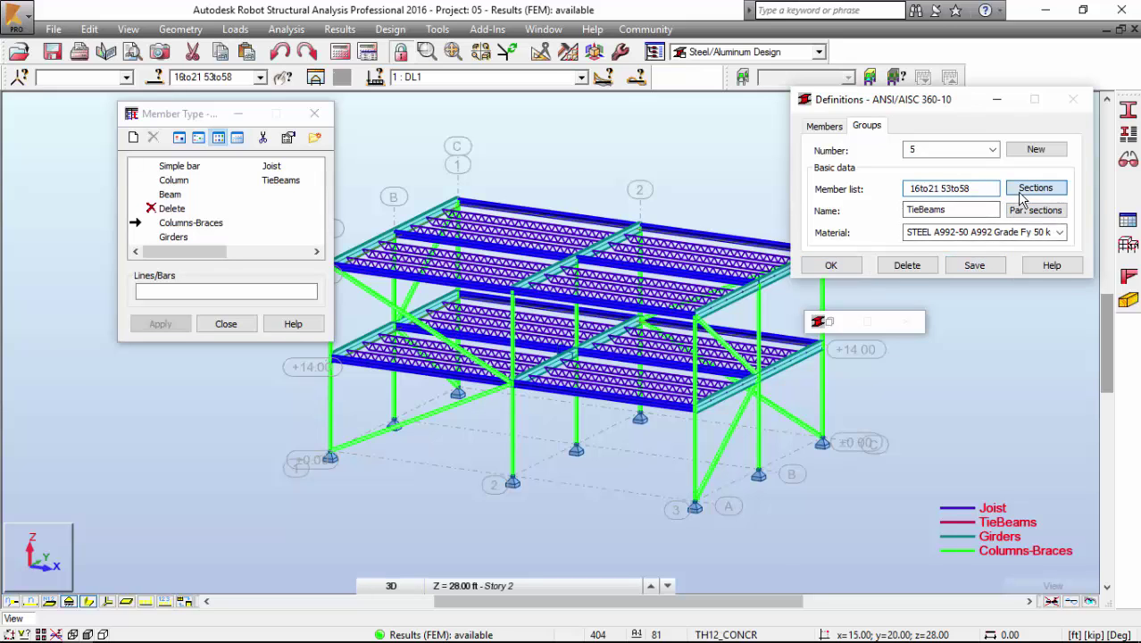
pyautogui.click(1034, 188)
pyautogui.click(926, 534)
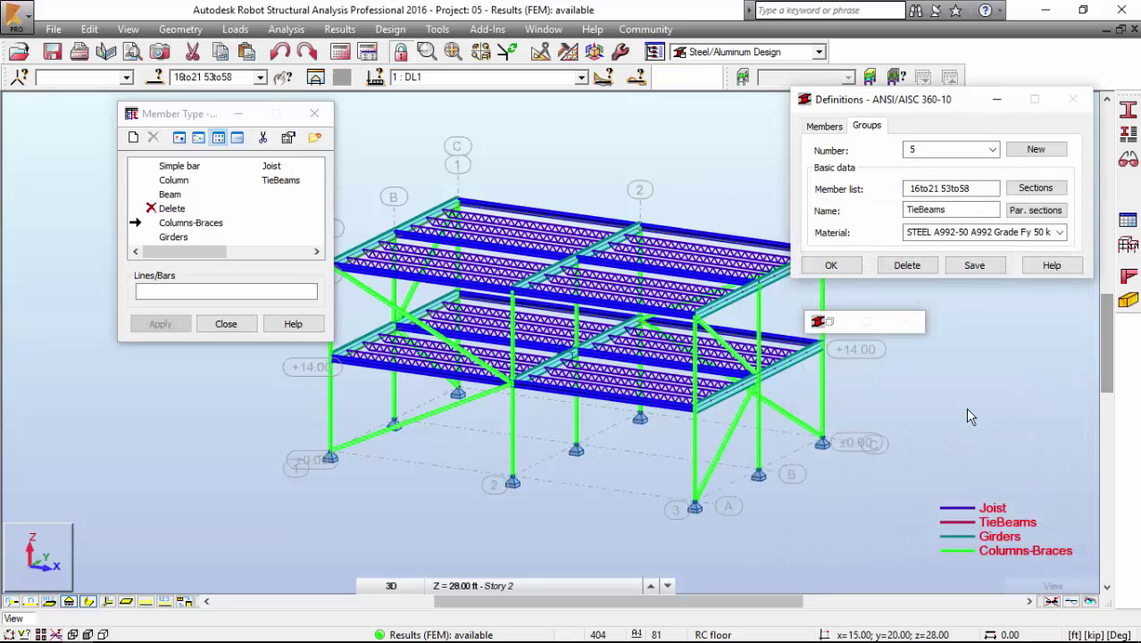
# Step: Save the definition of group 5 and create a new design group number 6
pyautogui.click(830, 265)
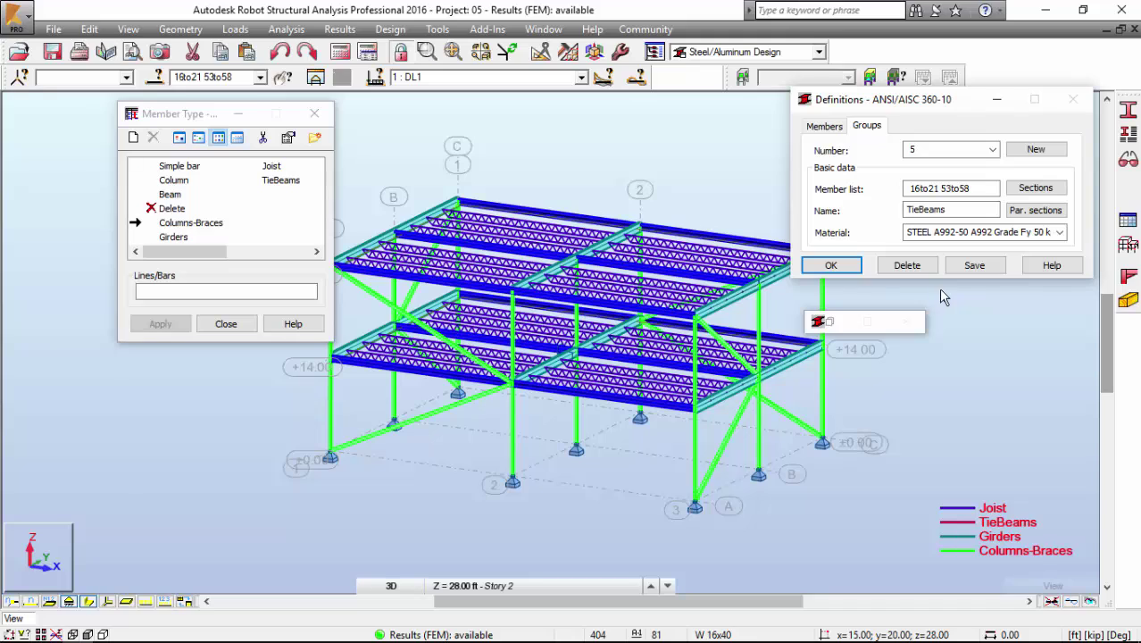
pyautogui.click(976, 268)
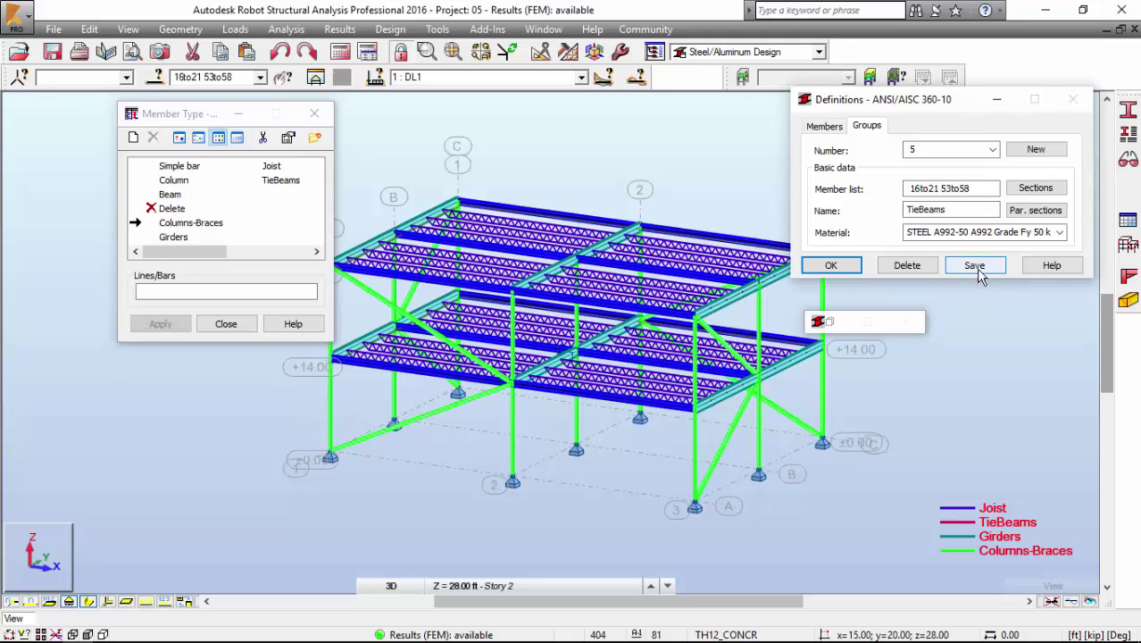
pyautogui.click(1035, 149)
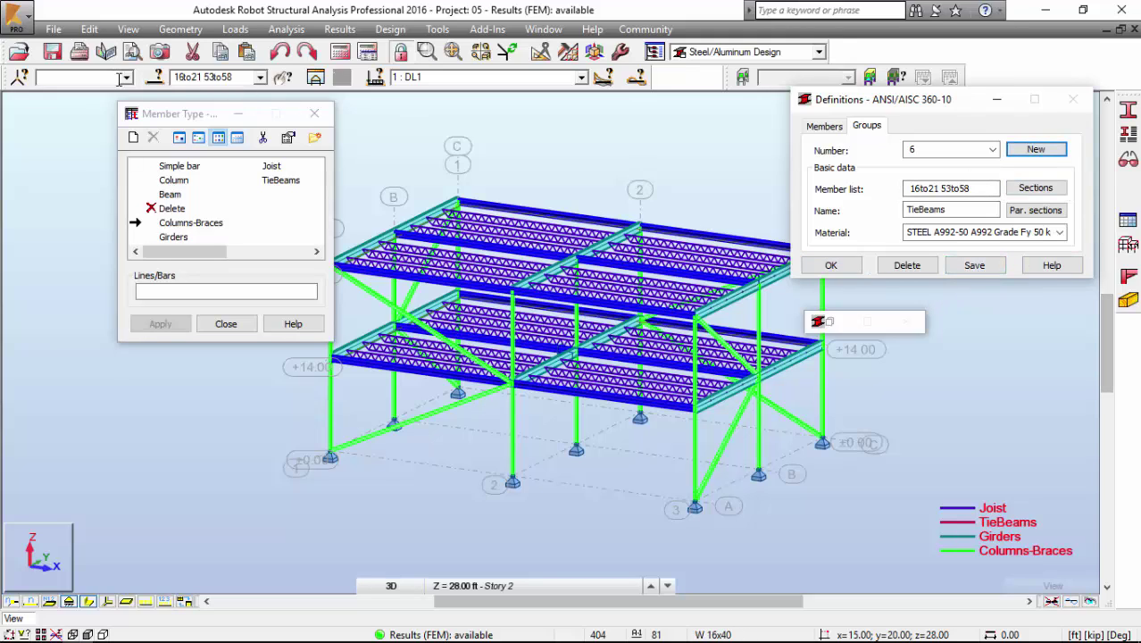
# Step: Select all HSSQ 6x6x0.25 bars and set the member list of group 6 to 71to78
pyautogui.click(157, 77)
pyautogui.click(935, 224)
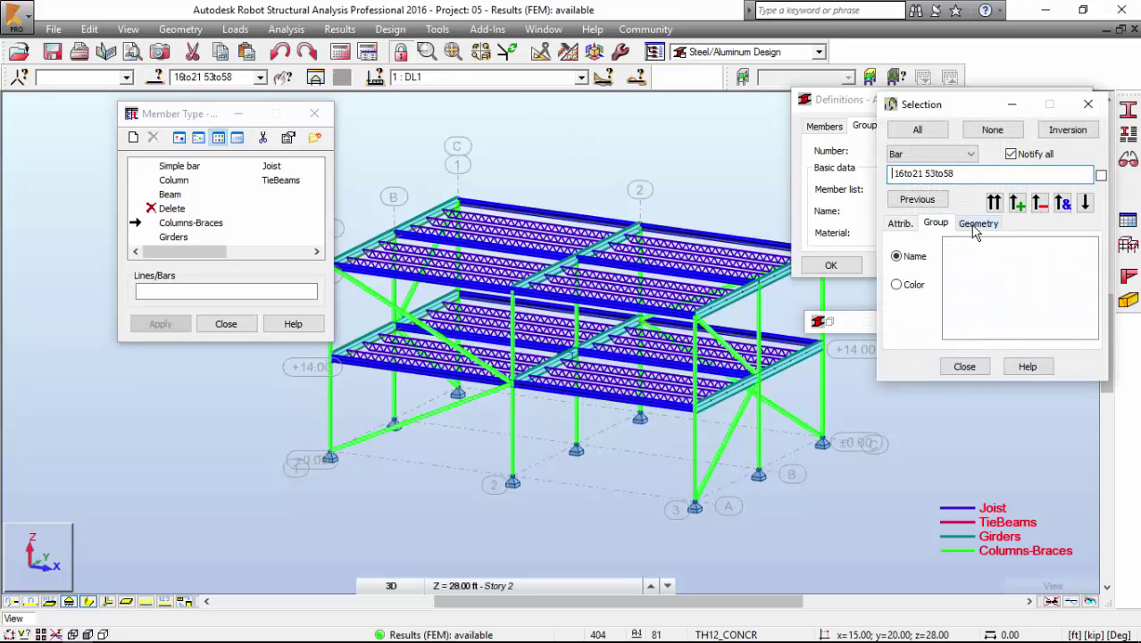
pyautogui.click(900, 223)
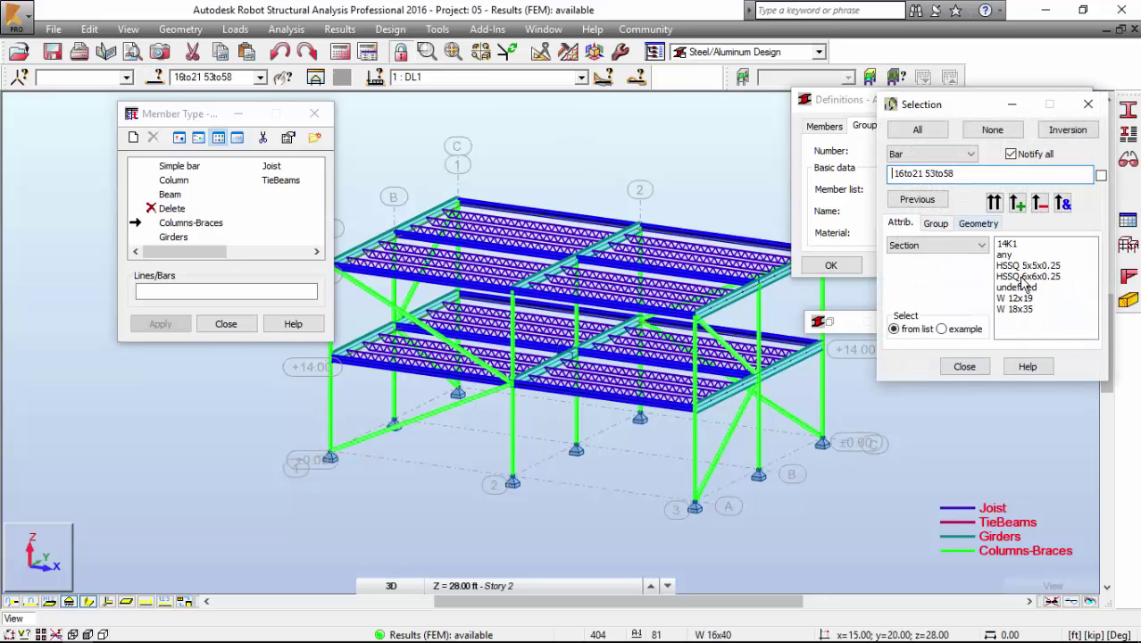
pyautogui.click(1017, 275)
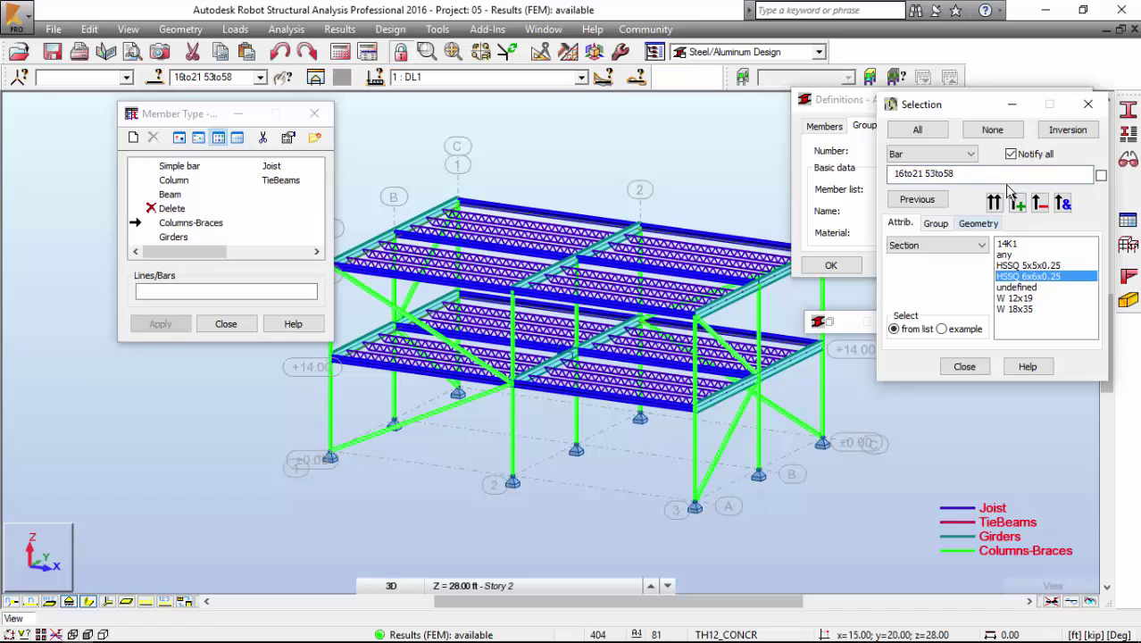
pyautogui.click(994, 202)
pyautogui.click(964, 366)
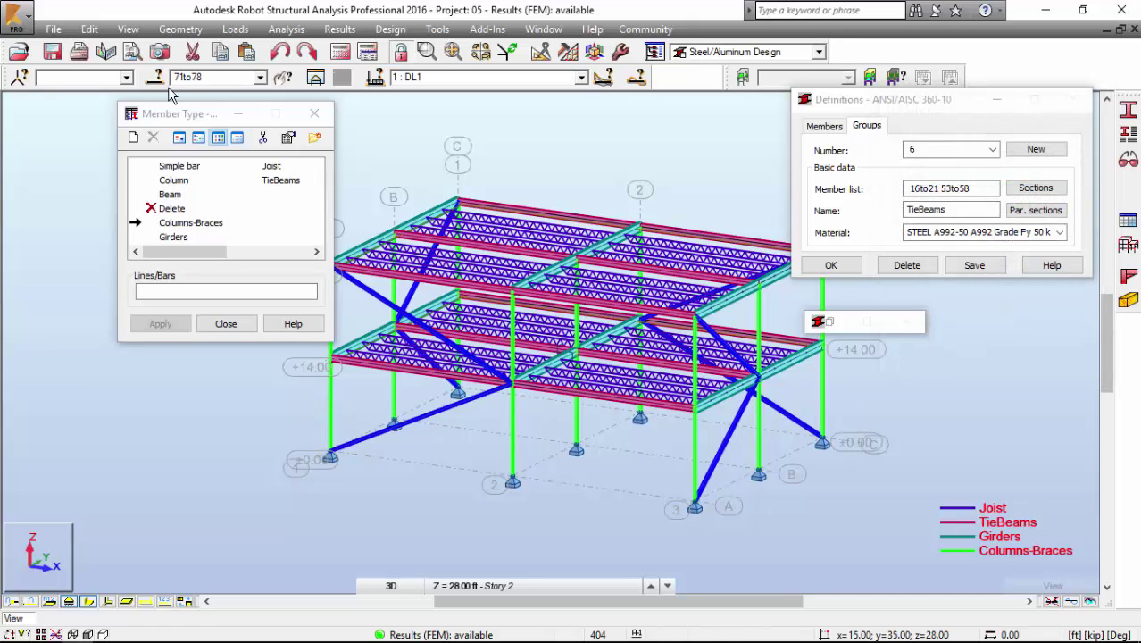
pyautogui.click(931, 187)
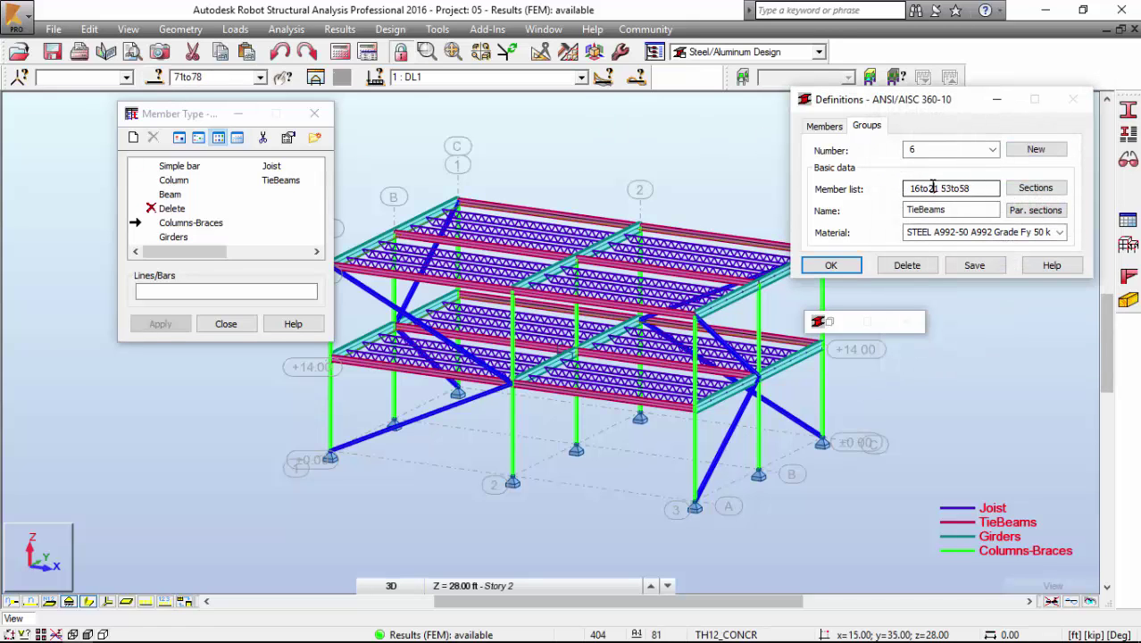
pyautogui.tripleClick(931, 187)
pyautogui.write('71to78')
# Step: Name group 6 Columns and save the changed group definition
pyautogui.doubleClick(952, 210)
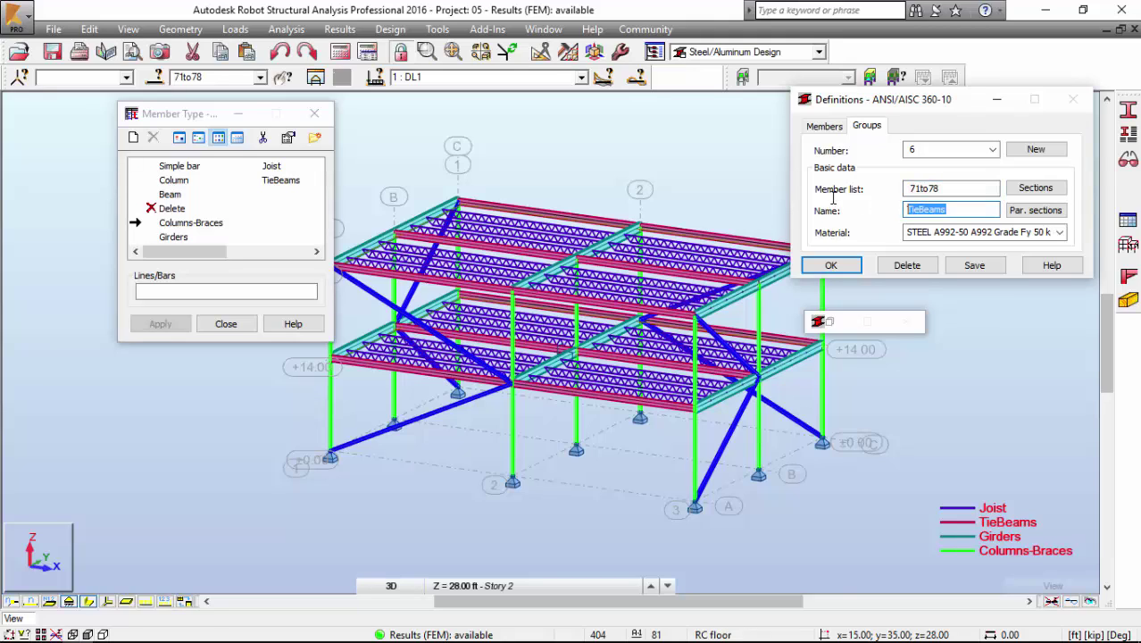
pyautogui.write('Braces')
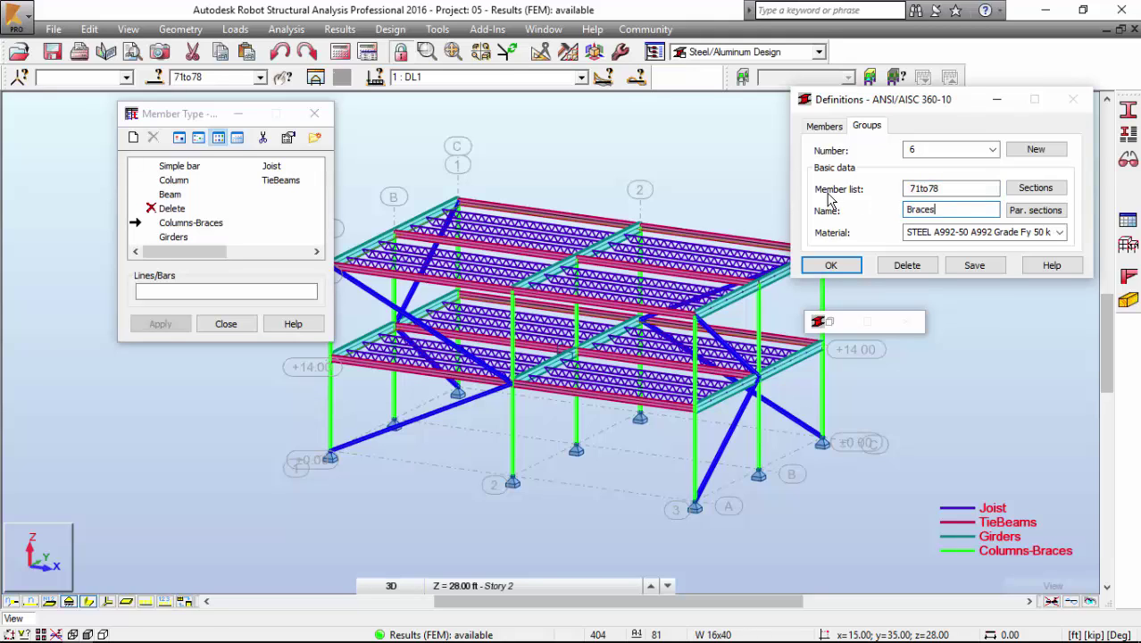
pyautogui.press('BackSpace')
pyautogui.press('BackSpace')
pyautogui.press('BackSpace')
pyautogui.press('BackSpace')
pyautogui.press('BackSpace')
pyautogui.write('Columns')
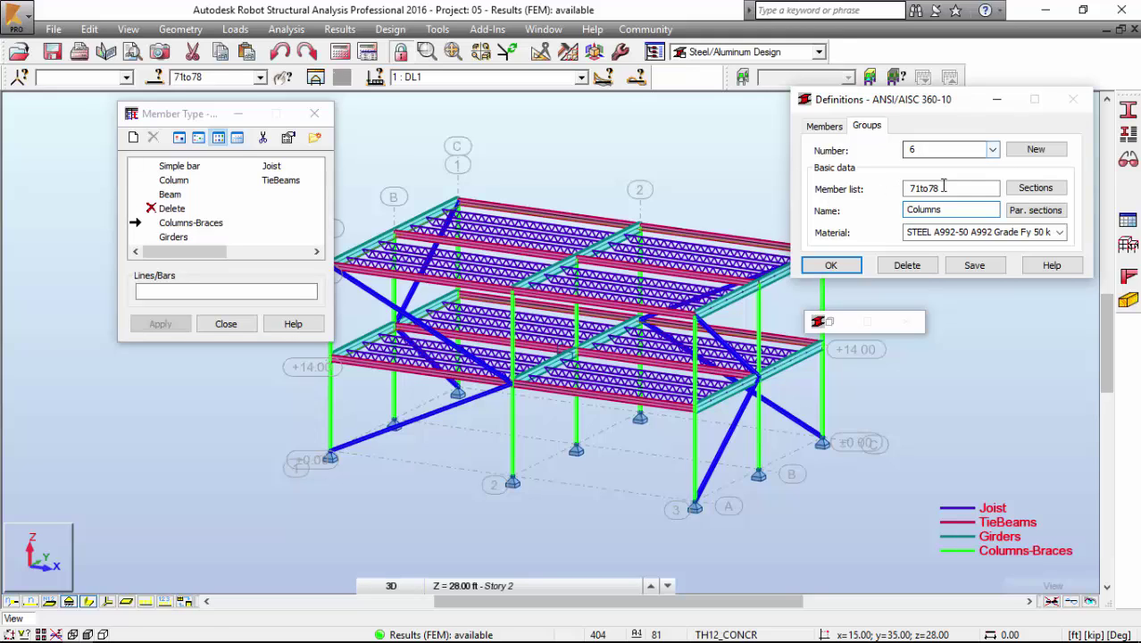
pyautogui.click(973, 149)
pyautogui.click(636, 364)
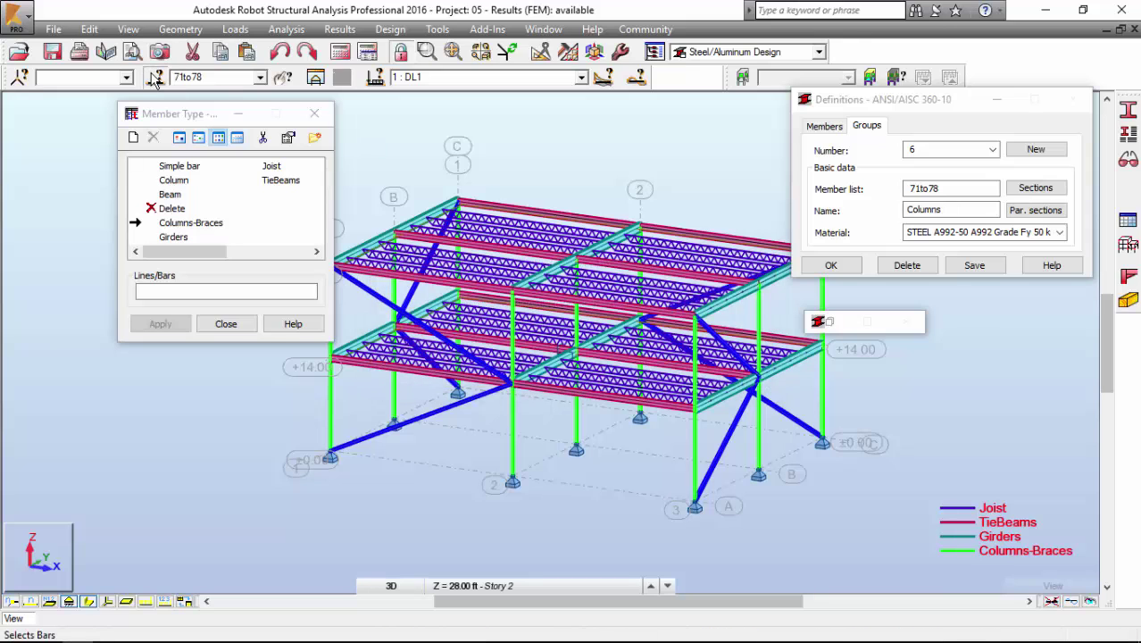
# Step: Replace the bar selection with all HSSQ 5x5x0.25 bars and set the member list of group 6 to 1to9 38to46
pyautogui.click(155, 78)
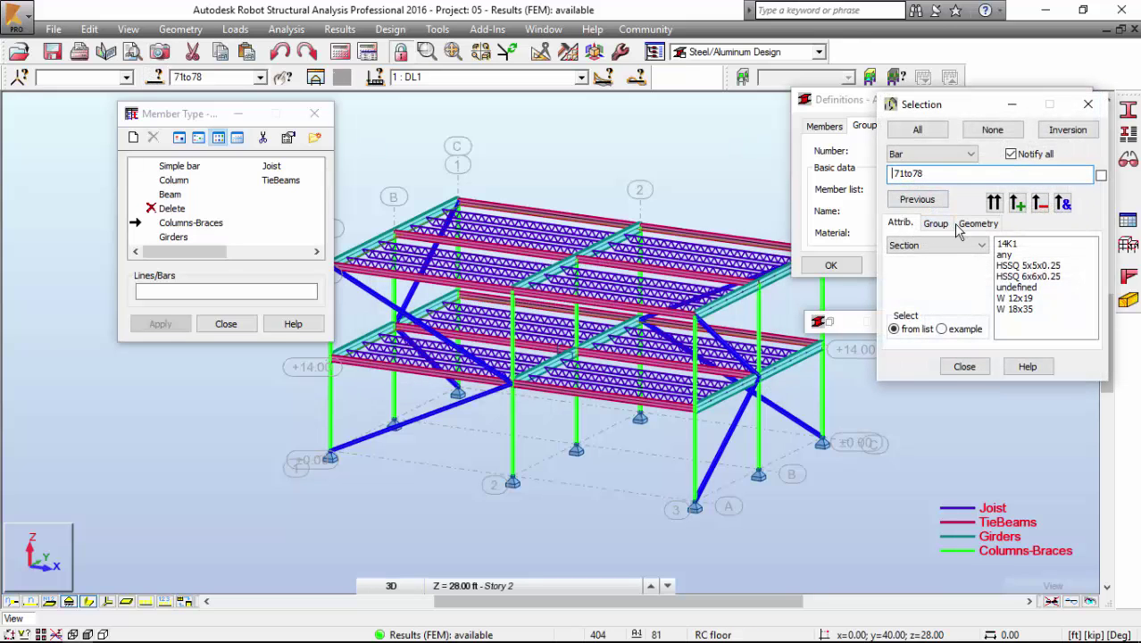
pyautogui.click(1025, 267)
pyautogui.click(994, 203)
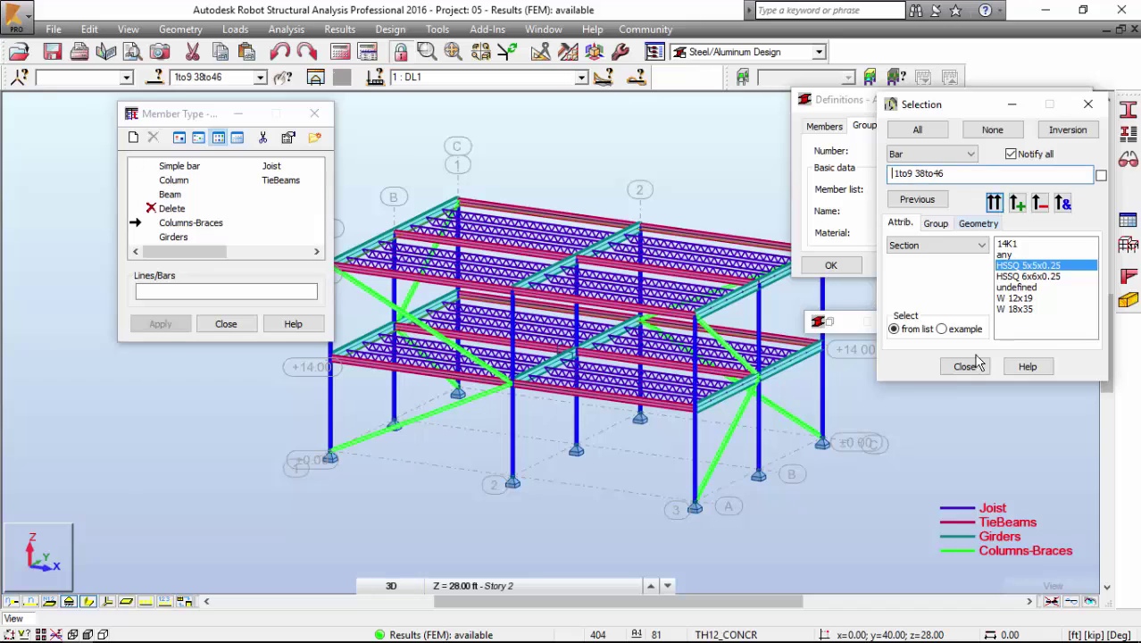
pyautogui.click(965, 366)
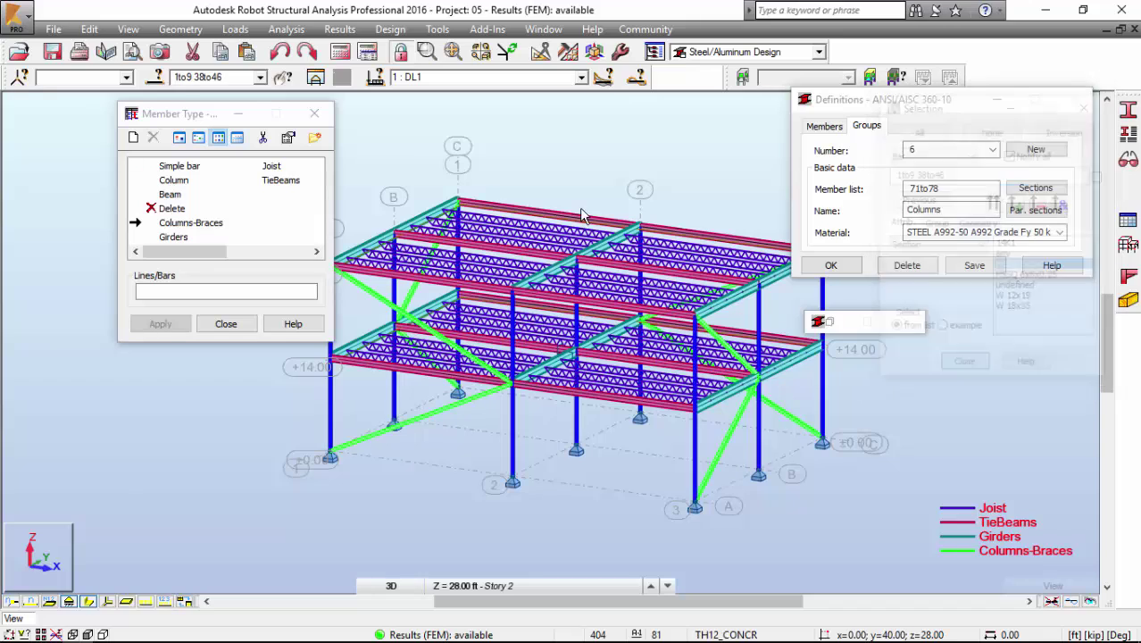
pyautogui.click(982, 190)
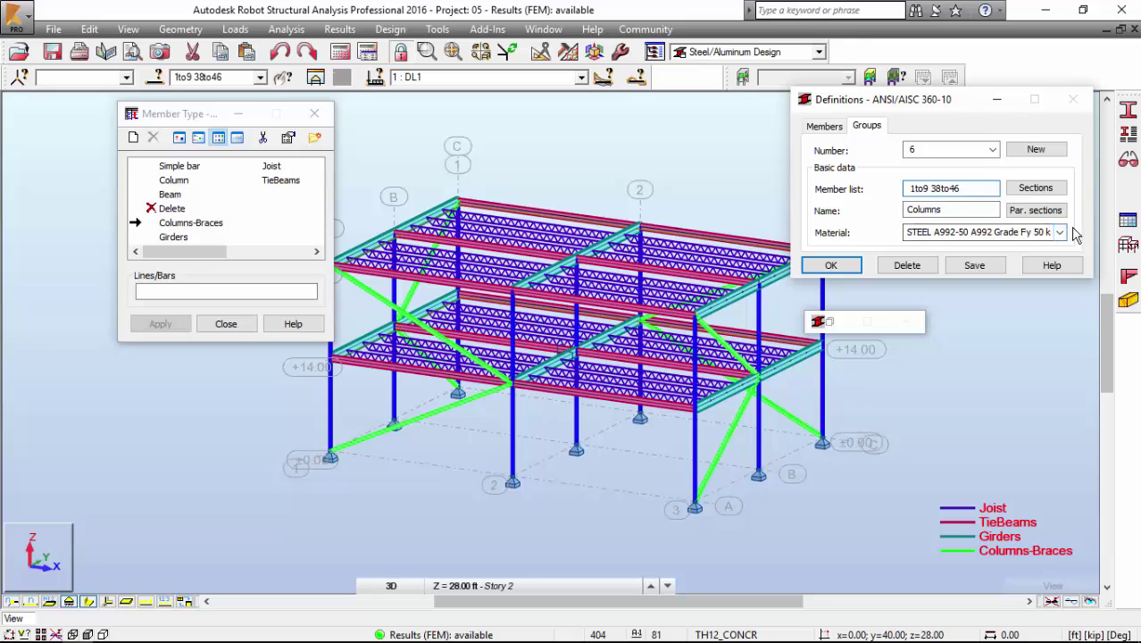
# Step: Set the material of the Columns group to STEEL A500-46 Carbon A500 and save the group
pyautogui.click(1060, 232)
pyautogui.scroll(5, 998, 297)
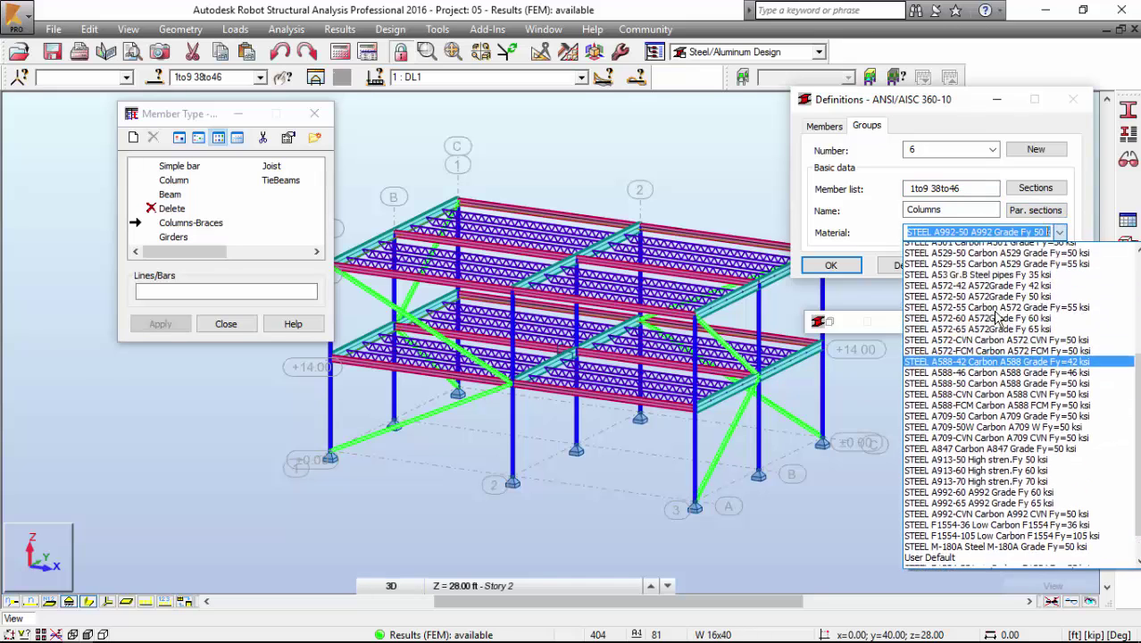
pyautogui.click(998, 284)
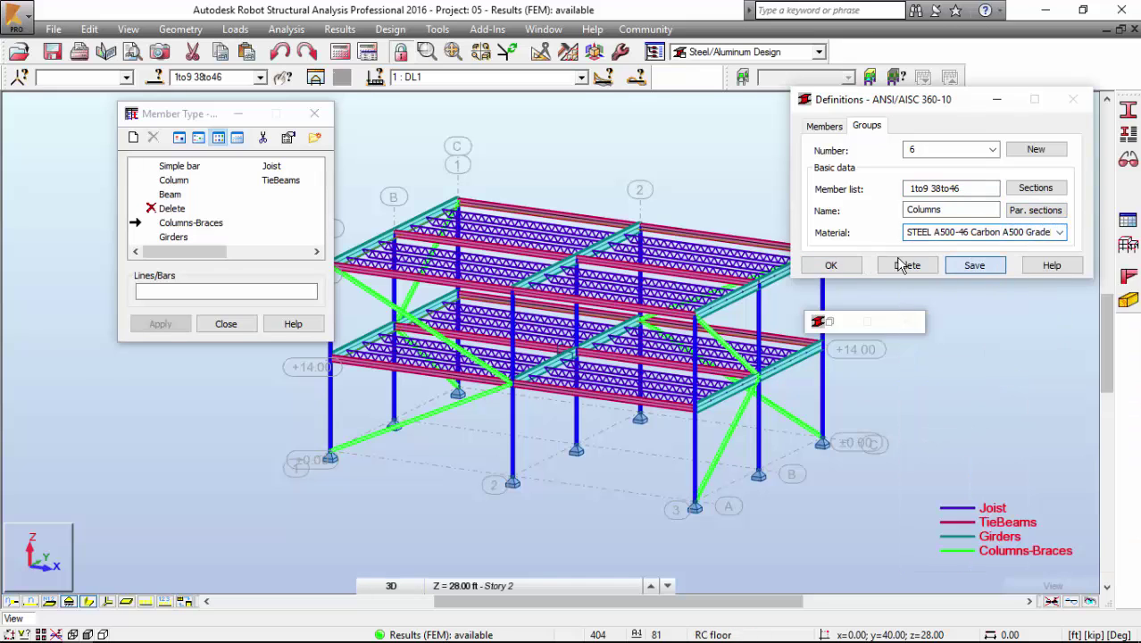
pyautogui.click(979, 267)
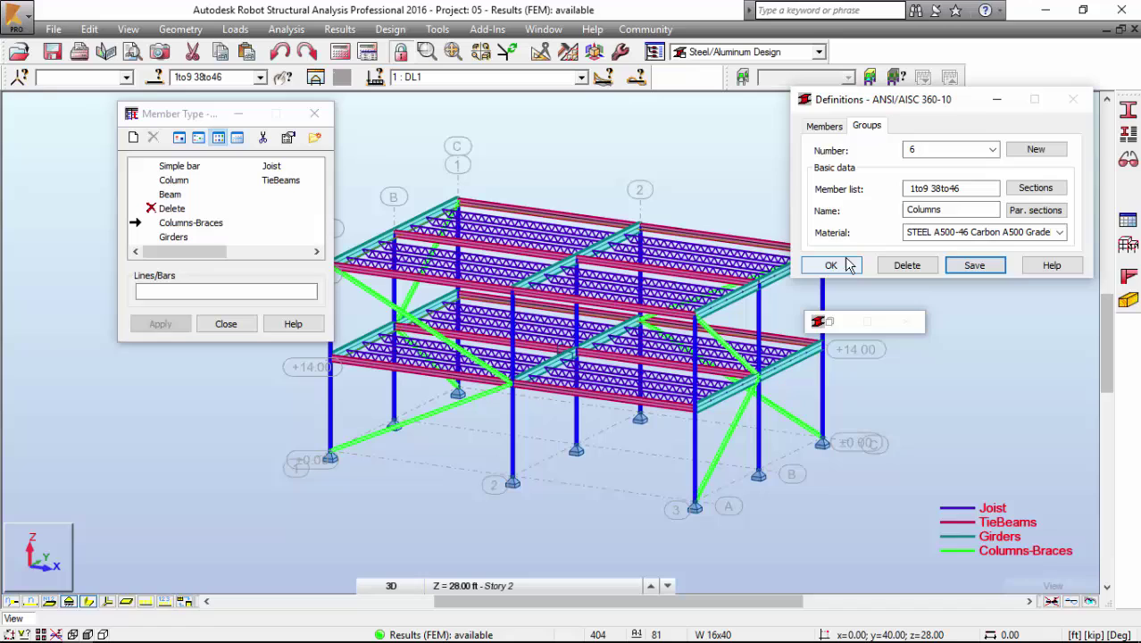
# Step: Replace all candidate sections of group 6 with the entire HSSQ family of the AISC 14.0 database, then save the group
pyautogui.click(1025, 192)
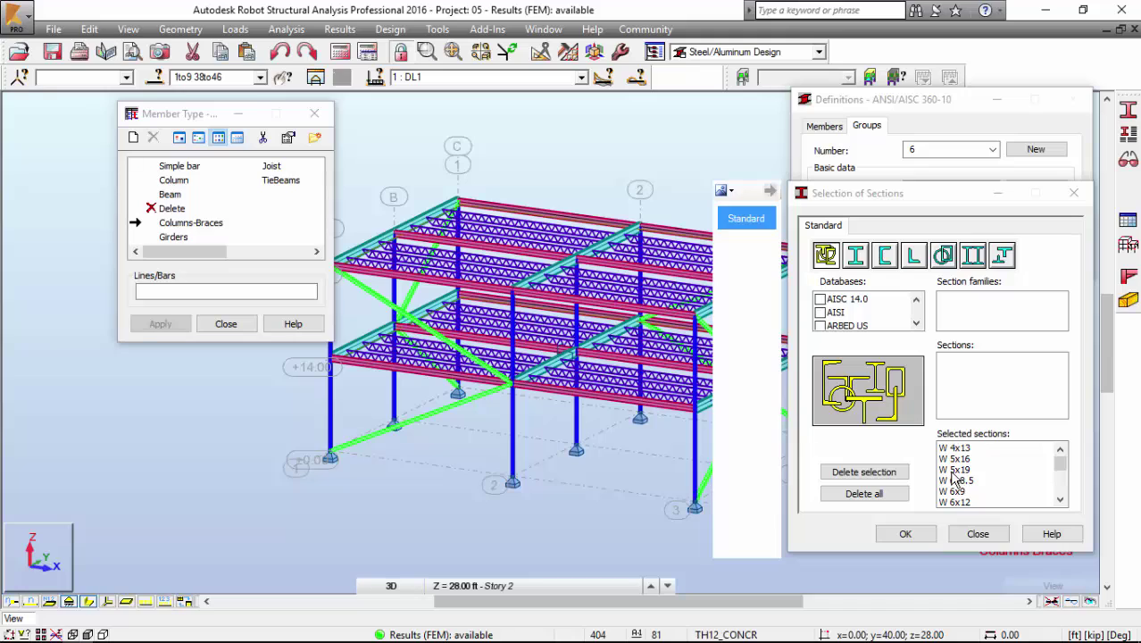
pyautogui.click(890, 497)
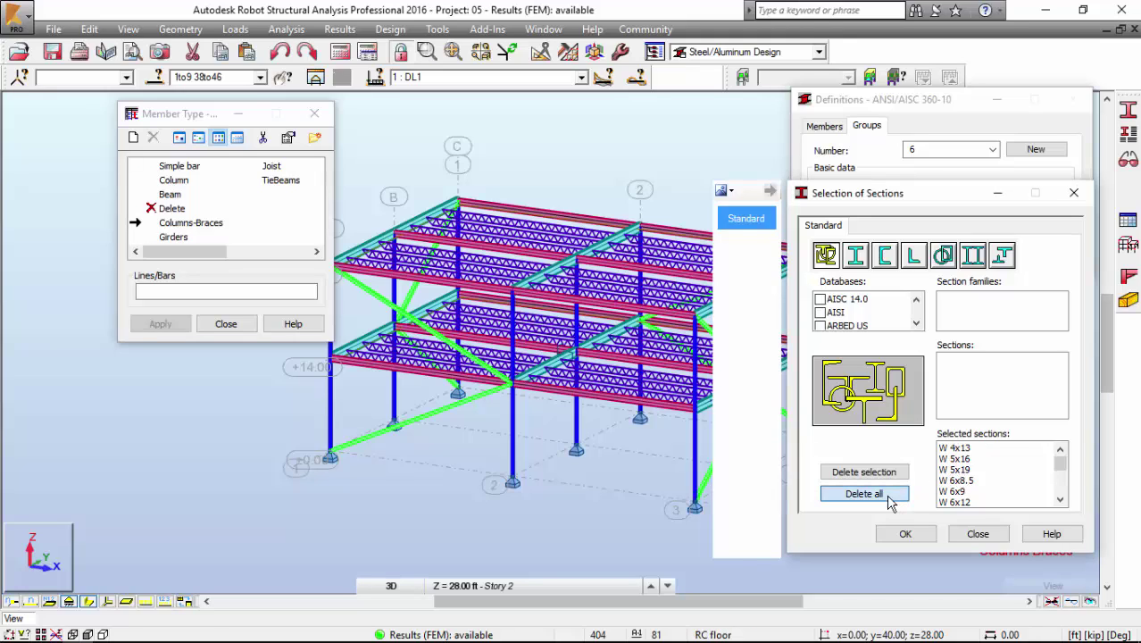
pyautogui.click(848, 299)
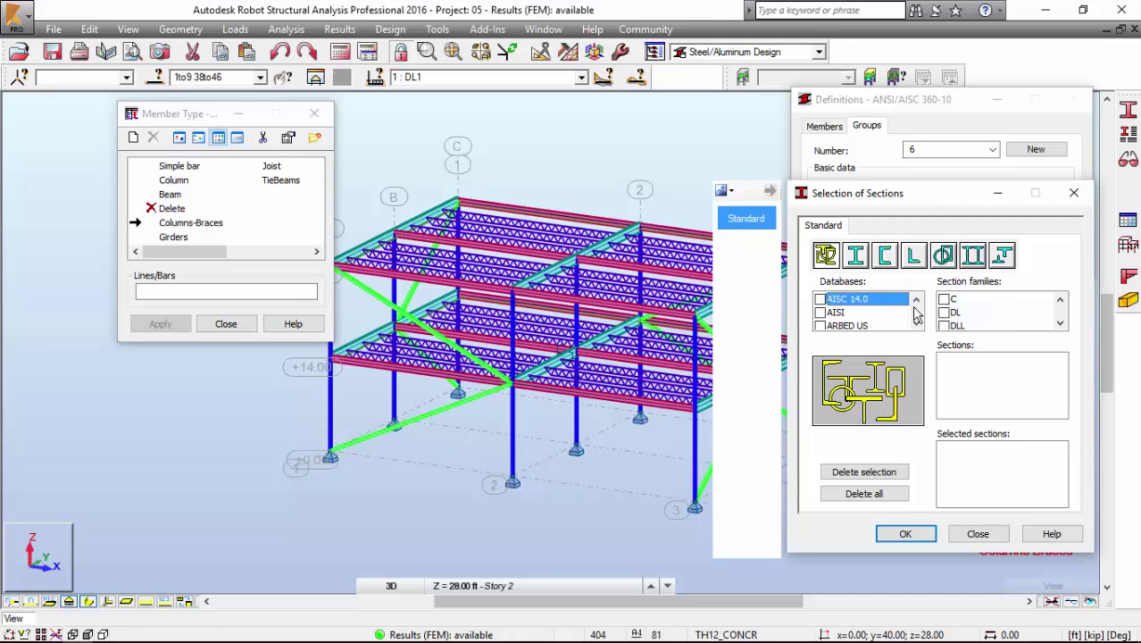
pyautogui.click(1060, 324)
pyautogui.click(1060, 324)
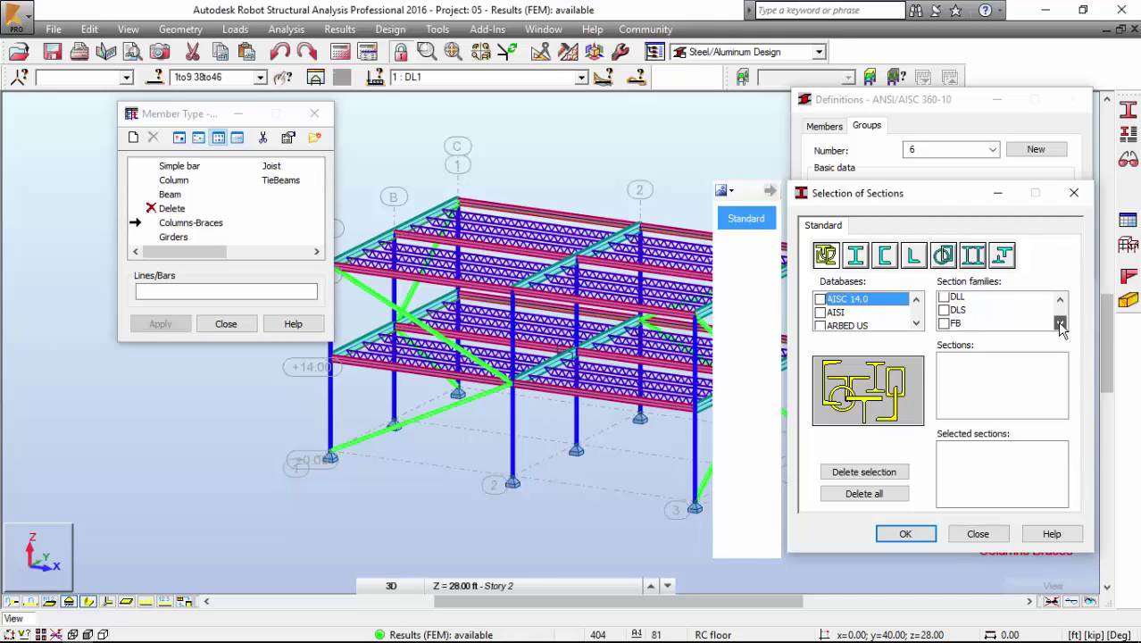
pyautogui.click(1059, 324)
pyautogui.click(1060, 324)
pyautogui.click(1060, 324)
pyautogui.click(1061, 325)
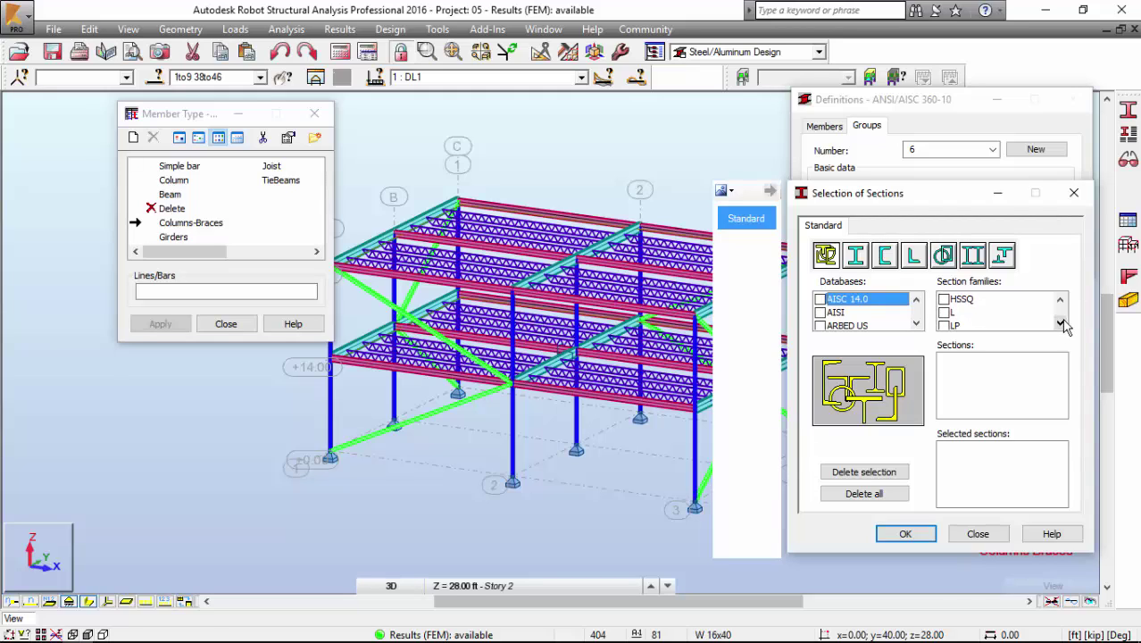
pyautogui.click(948, 302)
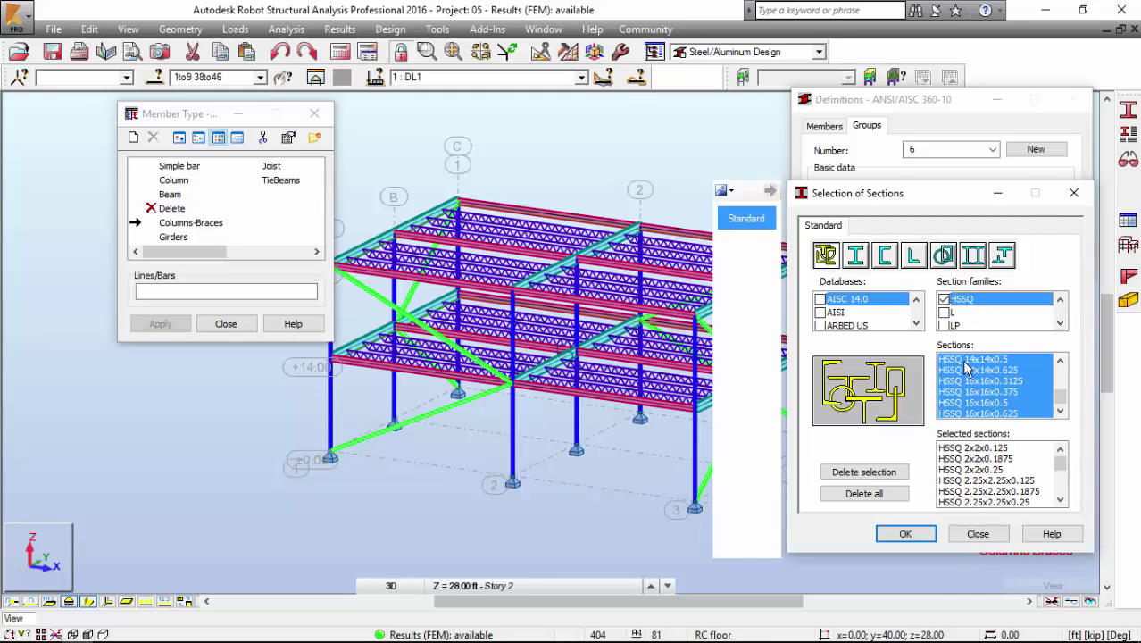
pyautogui.click(897, 533)
pyautogui.click(973, 266)
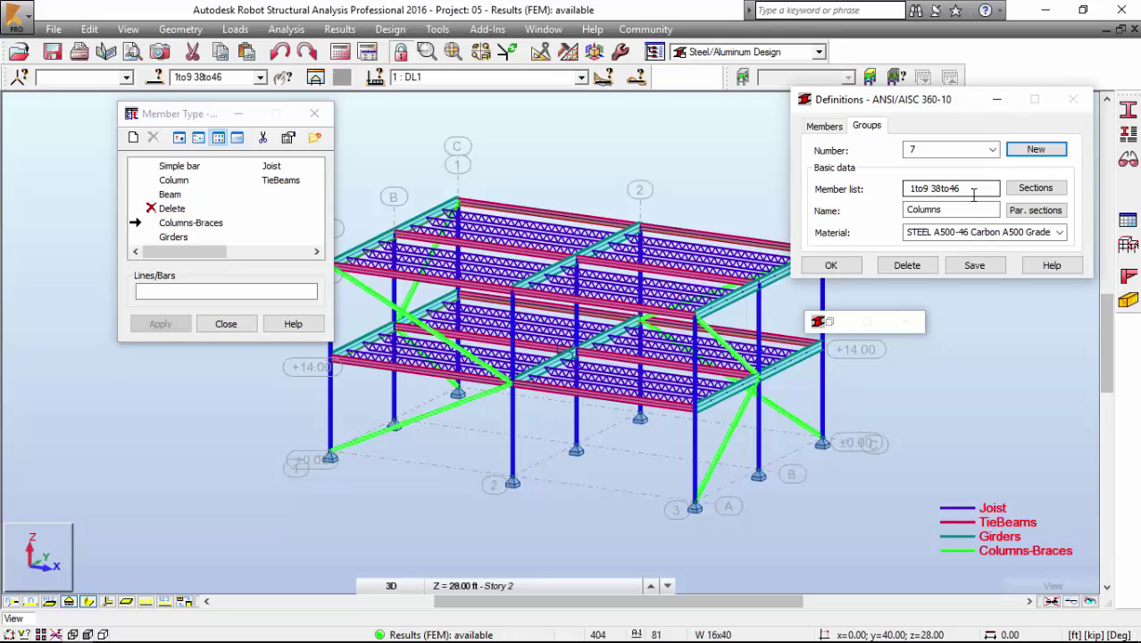
# Step: Create a new design group number 7, name it Braces and save the changed definition
pyautogui.doubleClick(962, 211)
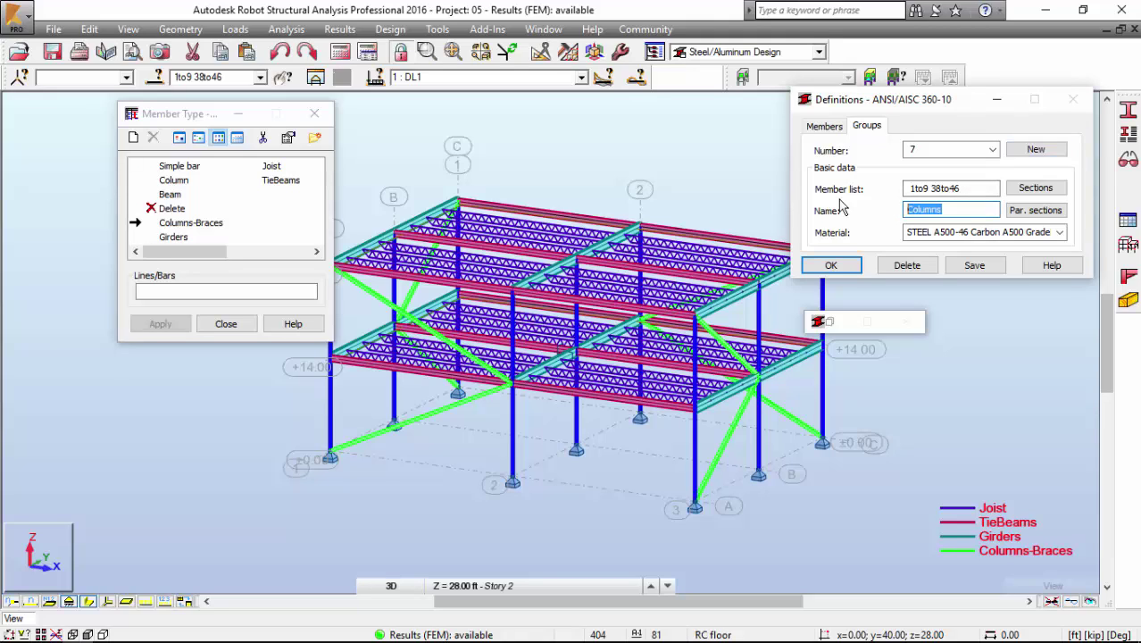
pyautogui.write('Braces')
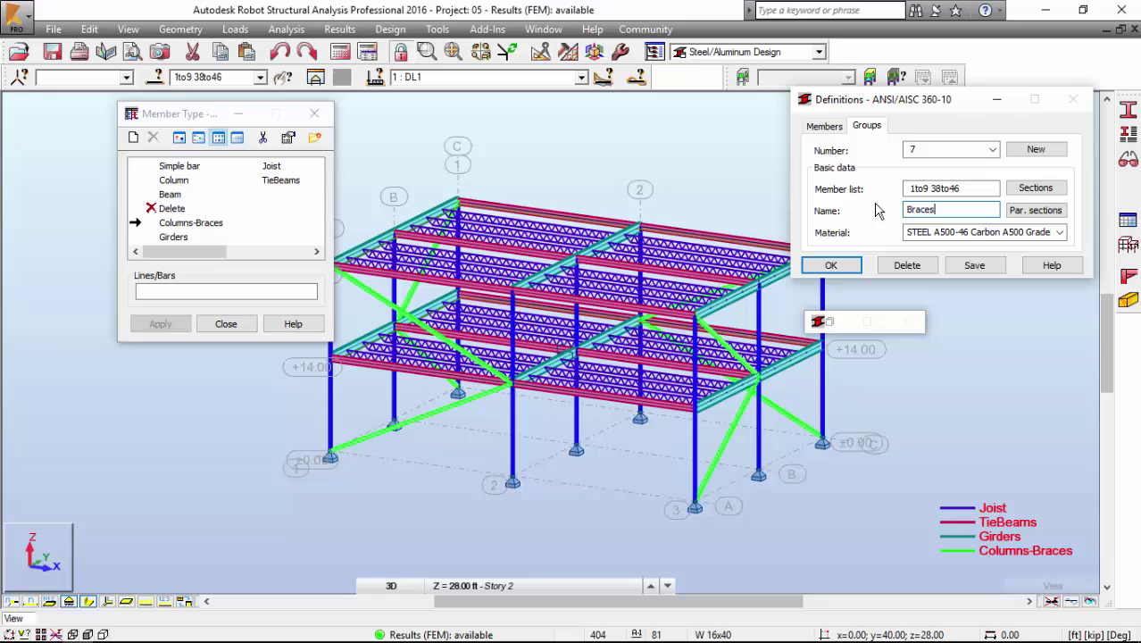
pyautogui.press('Return')
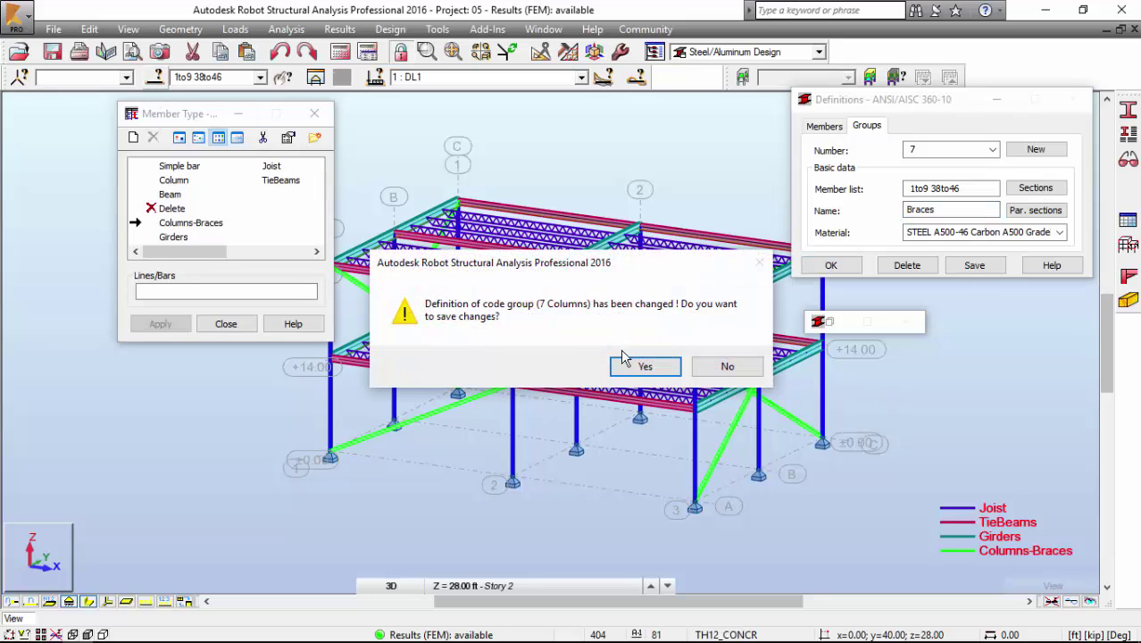
pyautogui.click(645, 365)
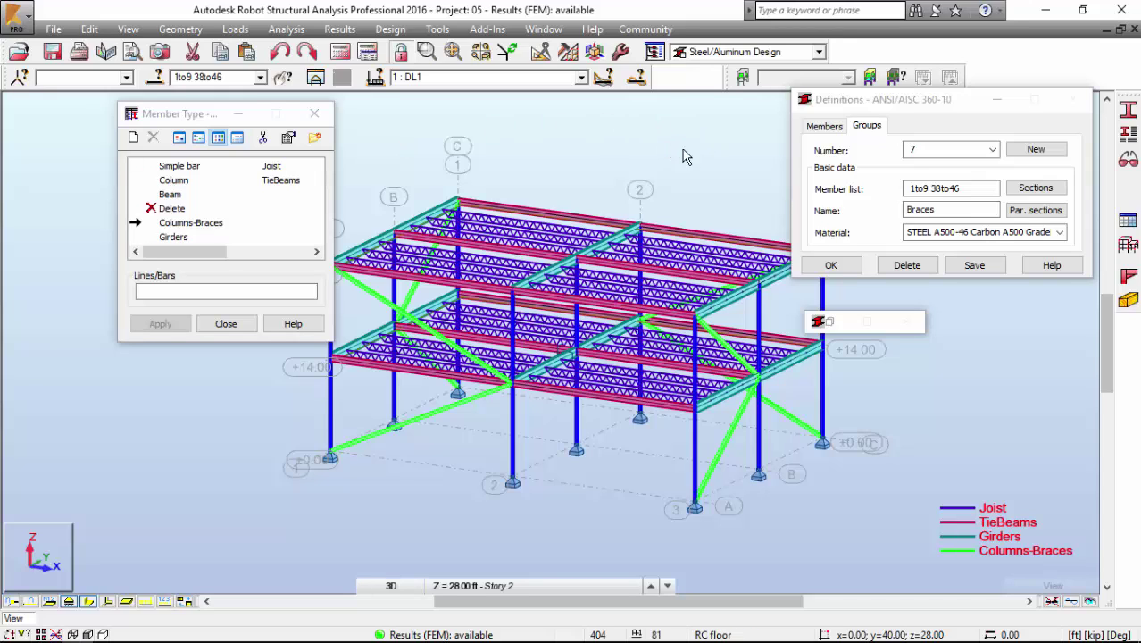
# Step: Select one diagonal brace in the model and extend the selection to all bars with the same cross-section
pyautogui.click(157, 77)
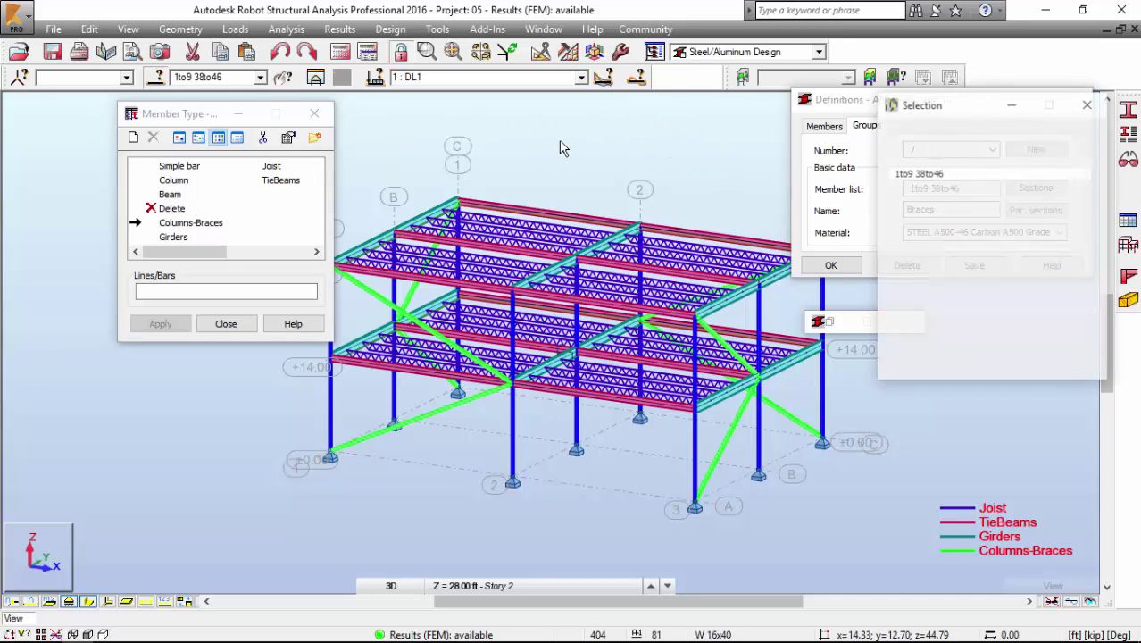
pyautogui.click(965, 366)
pyautogui.rightClick(595, 136)
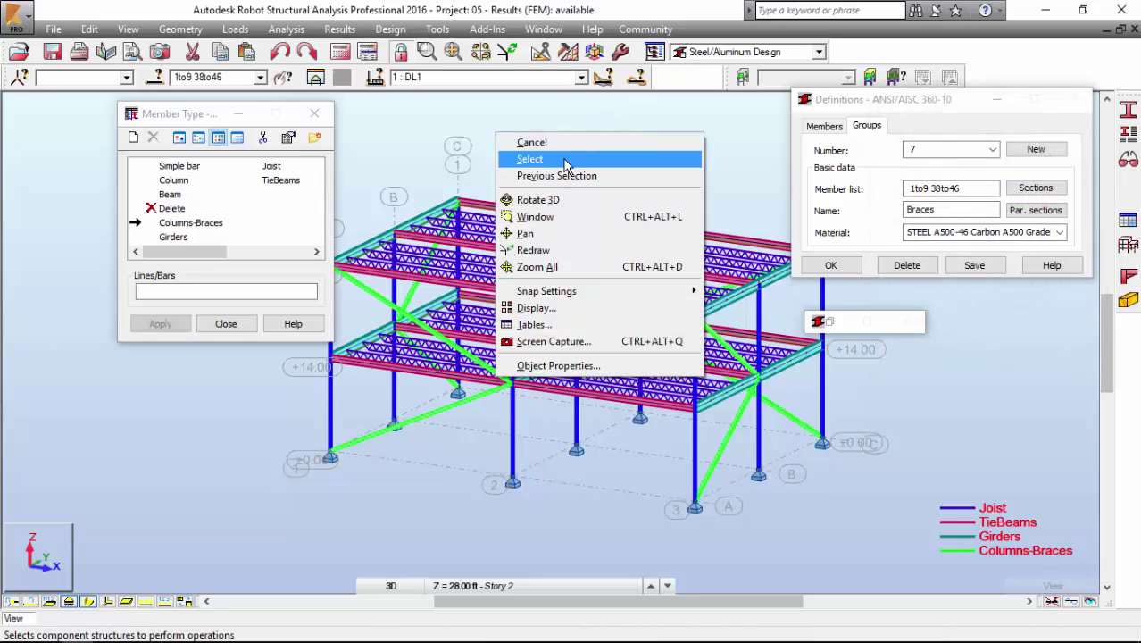
pyautogui.click(565, 161)
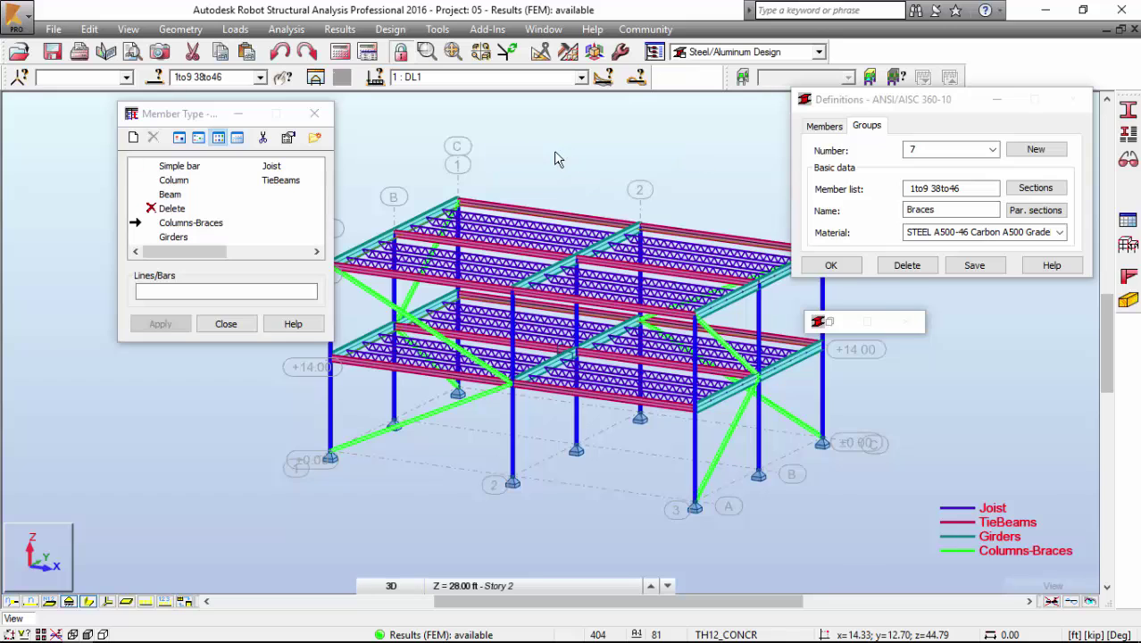
pyautogui.click(406, 285)
pyautogui.scroll(3, 407, 285)
pyautogui.rightClick(406, 289)
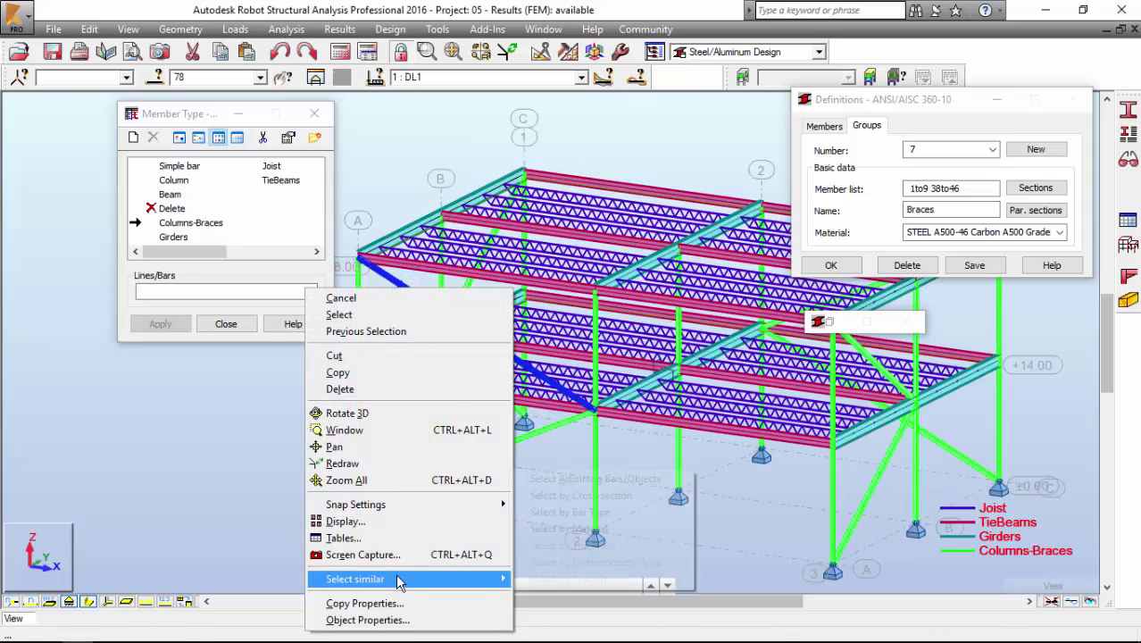
pyautogui.moveTo(400, 578)
pyautogui.click(589, 497)
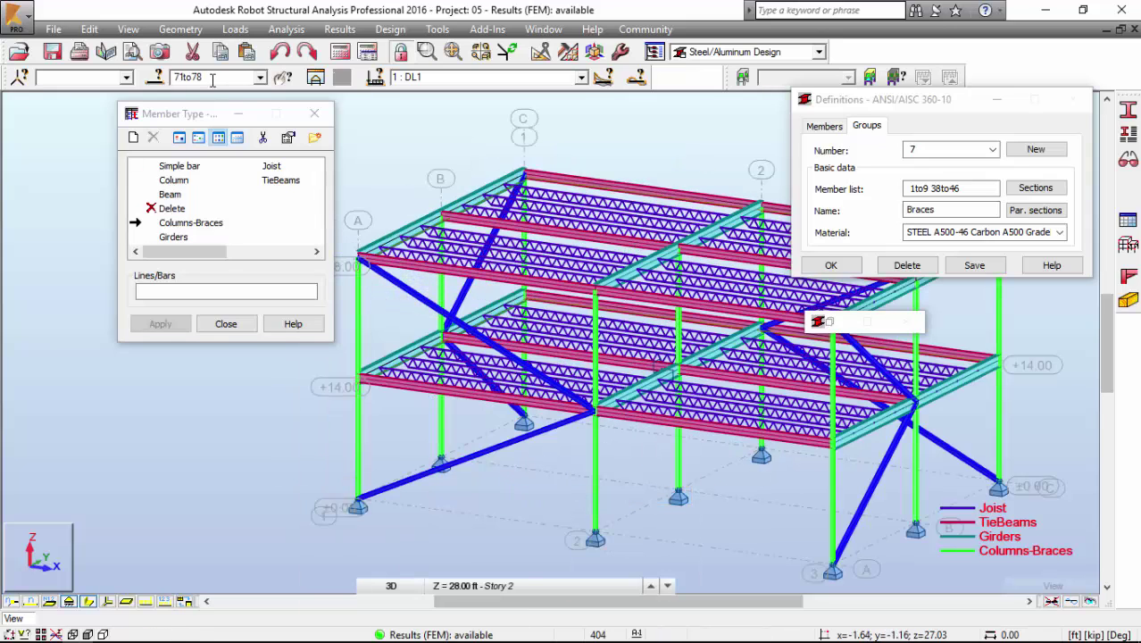
# Step: Set the member list of group 7 to 71to78, accept its HSSQ candidate sections and confirm the group definitions
pyautogui.click(954, 189)
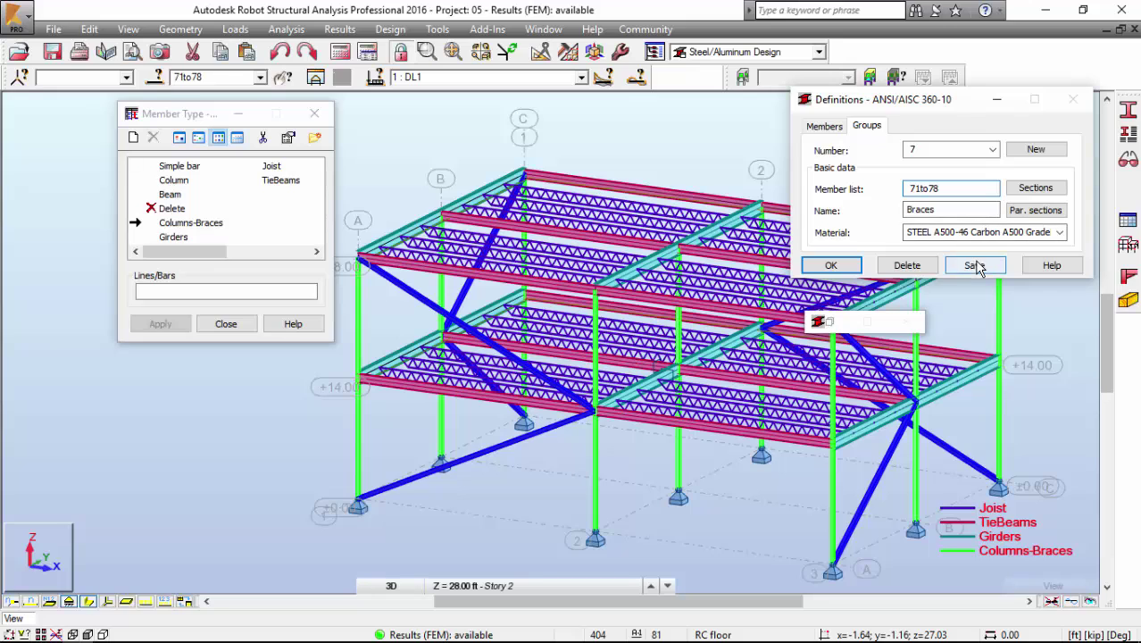
pyautogui.click(1027, 188)
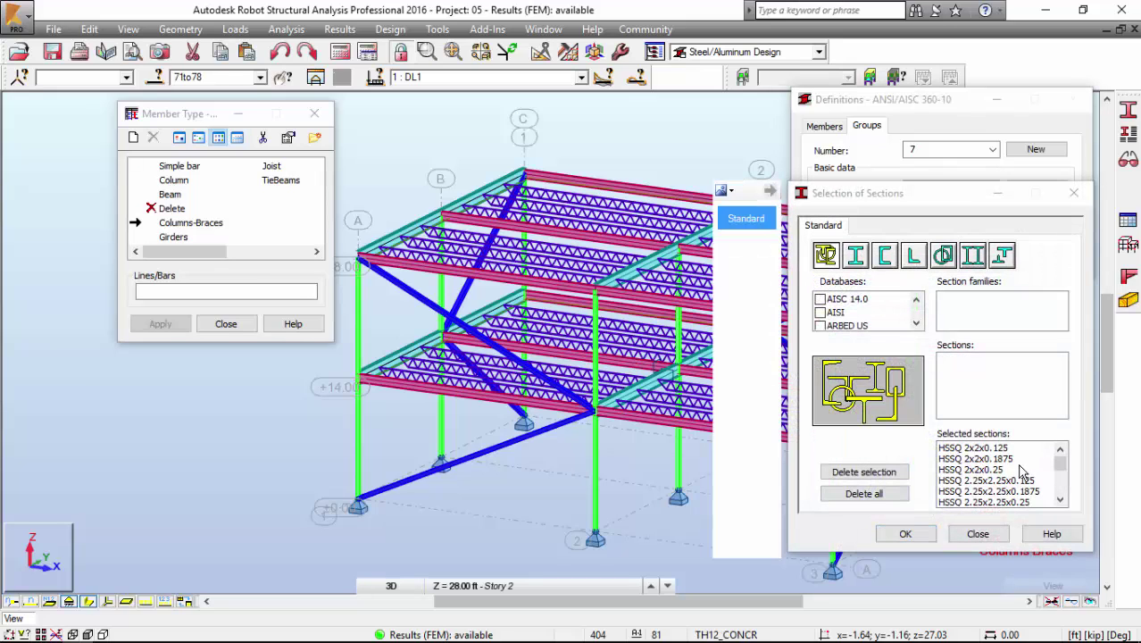
pyautogui.click(904, 533)
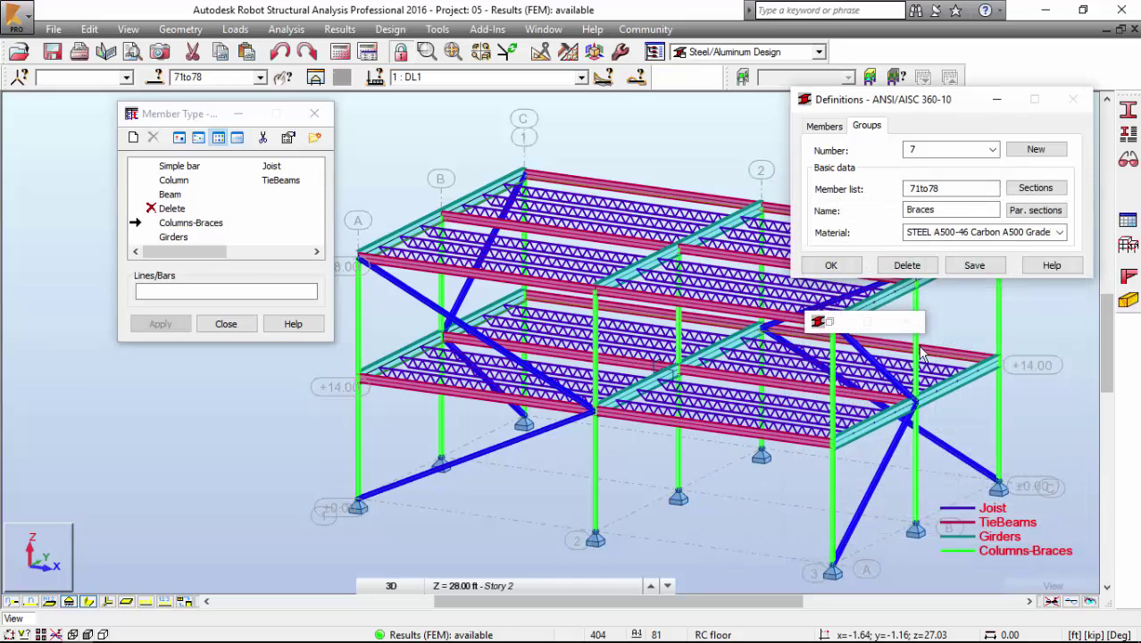
pyautogui.click(832, 266)
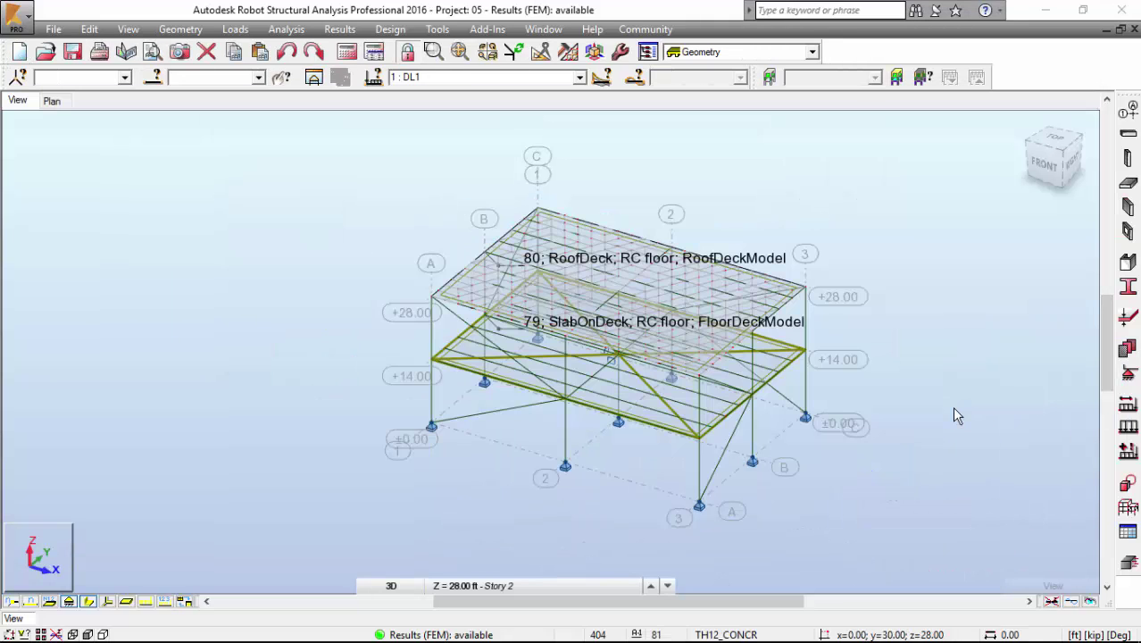